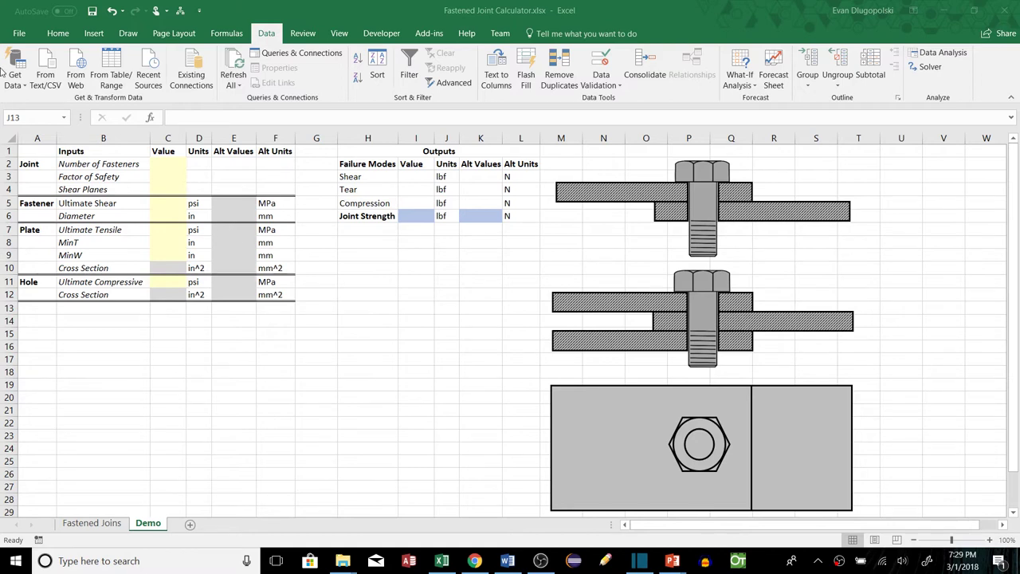
- Examine the Ultimate Shear, Ultimate Tensile and Ultimate Compressive entries in the Inputs table
left_click(92, 203)
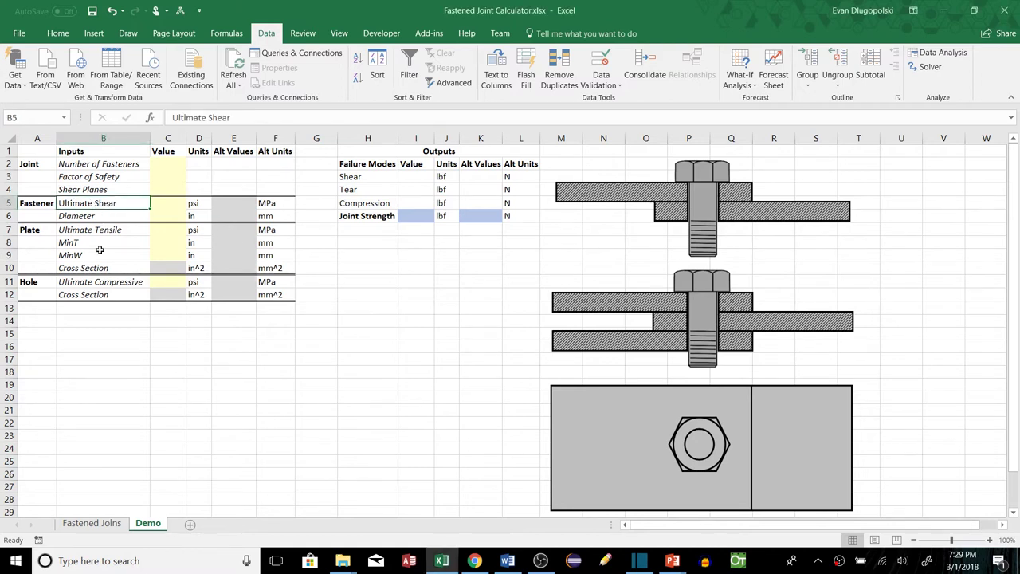
left_click(108, 231)
left_click(125, 283)
left_click(176, 346)
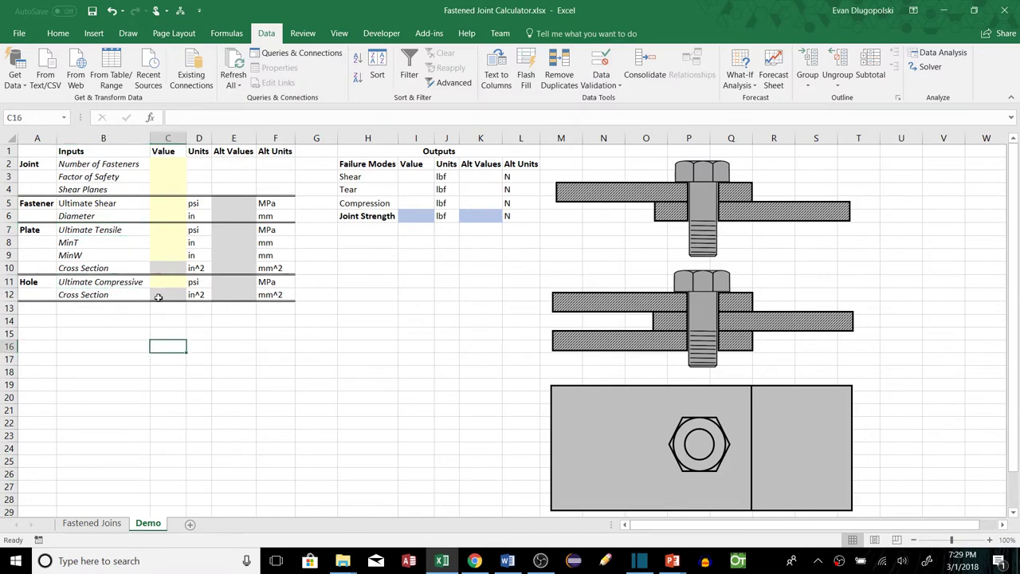
left_click(99, 204)
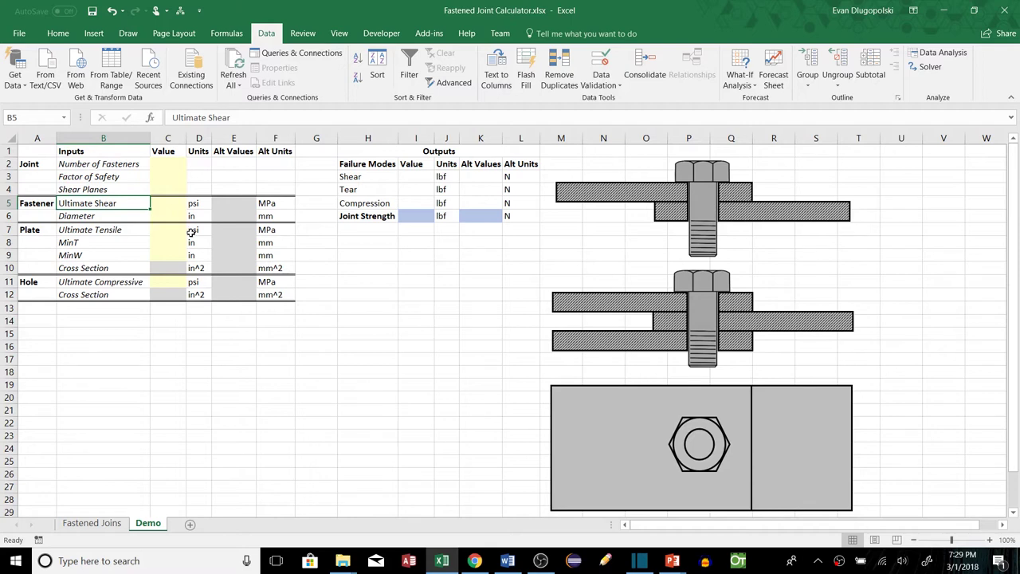
left_click(462, 301)
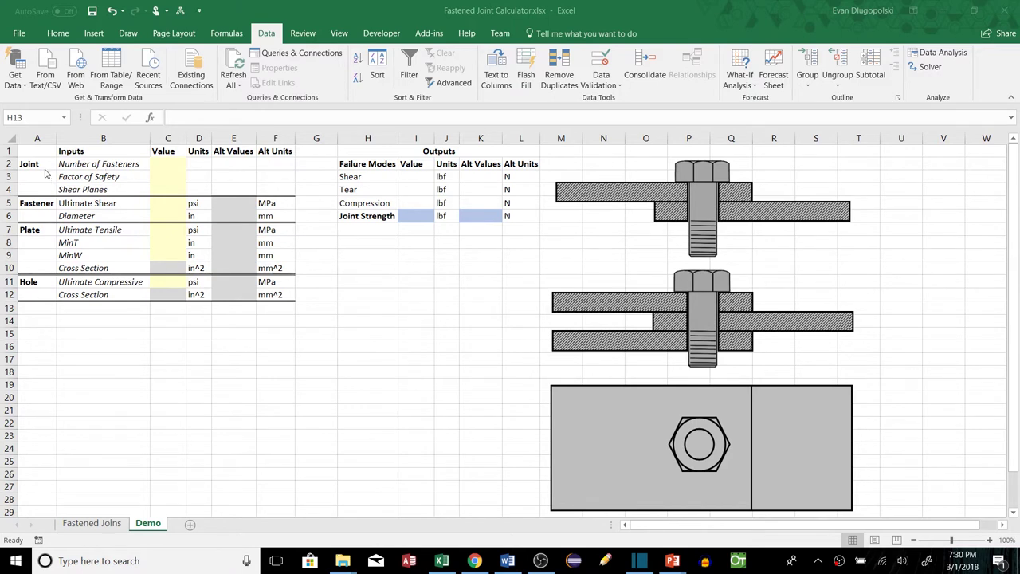
- Review the Inputs table's extent and its joint entries: Number of Fasteners, Factor of Safety and Shear Planes
left_click_drag(46, 172, 458, 338)
left_click(459, 339)
left_click_drag(40, 154, 479, 307)
left_click(419, 348)
left_click_drag(76, 151, 91, 295)
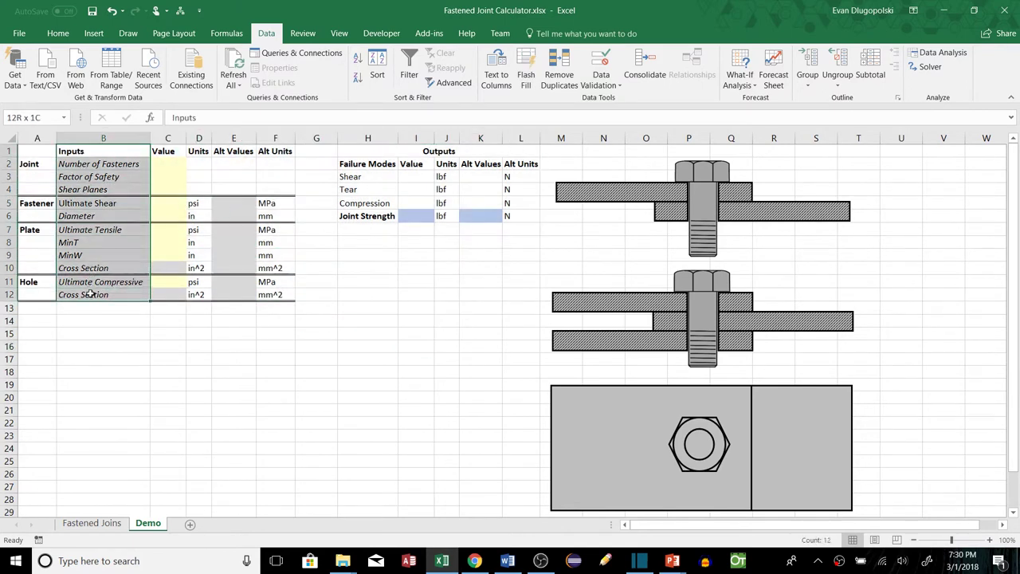
left_click(100, 163)
left_click(114, 182)
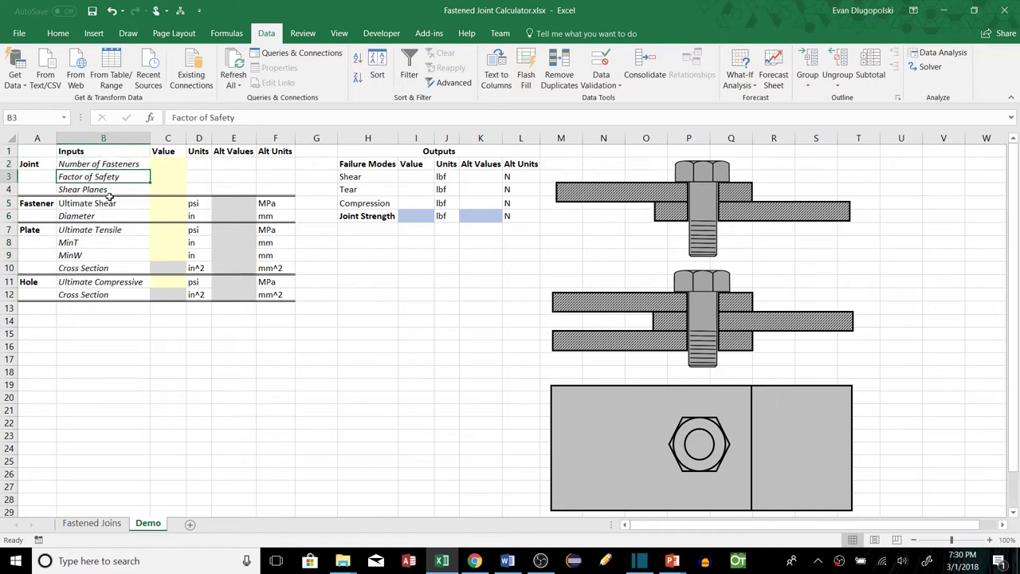
left_click(110, 195)
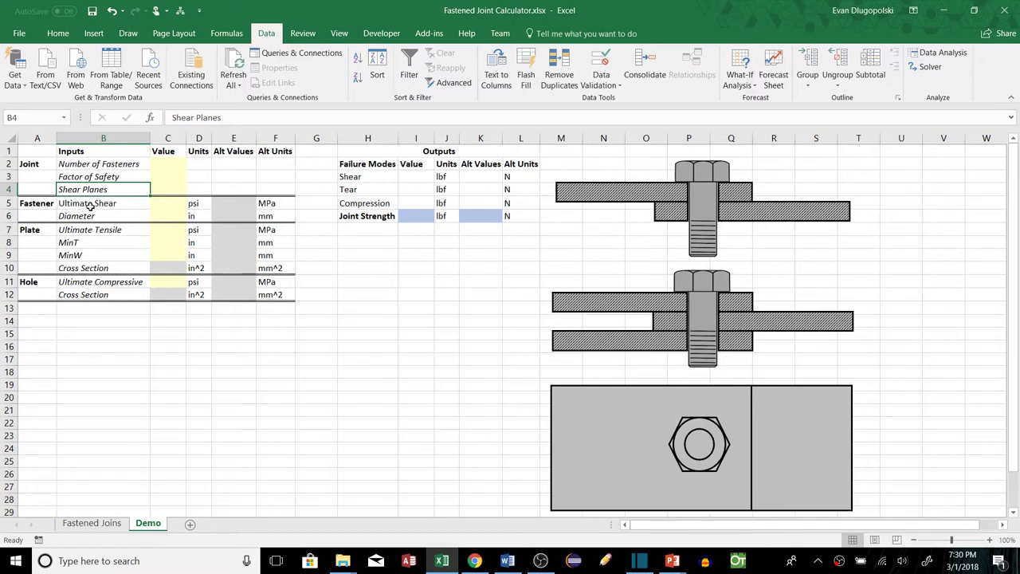
- Examine the fastener's shear strength and diameter entries and the plate's tensile strength, MinT, MinW and Cross Section entries
left_click(64, 205)
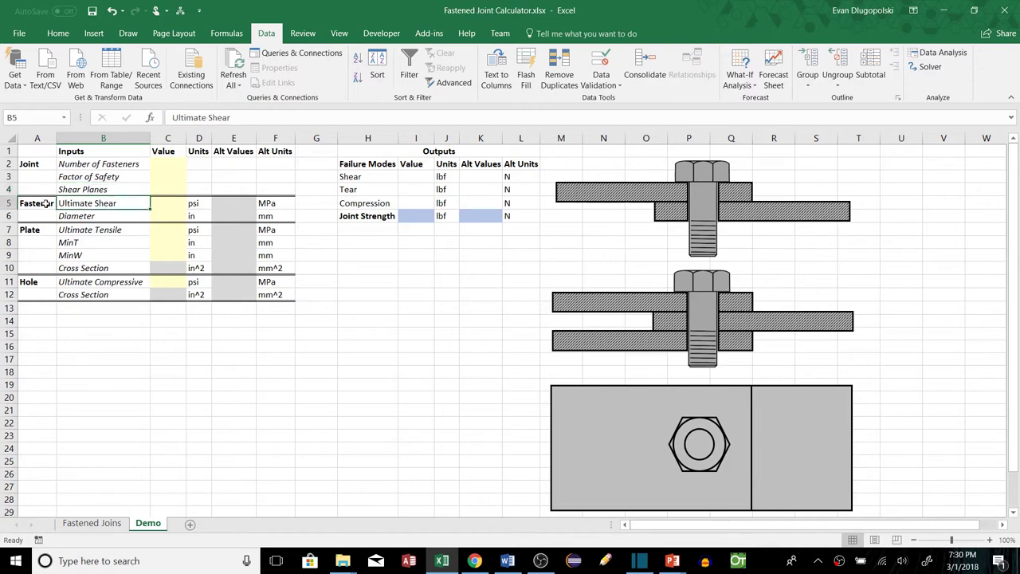
left_click_drag(46, 203, 136, 201)
left_click(100, 219)
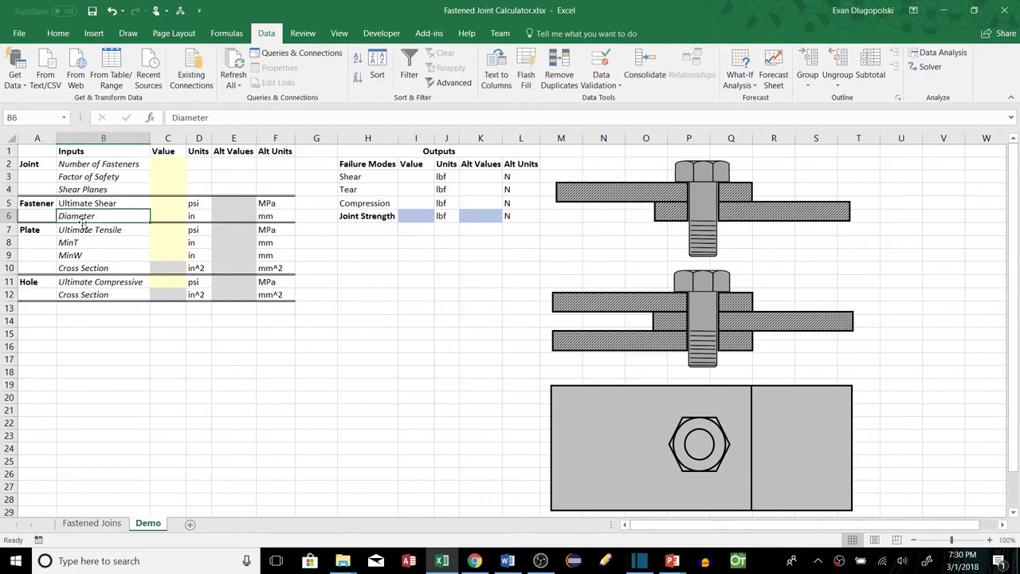
left_click(128, 230)
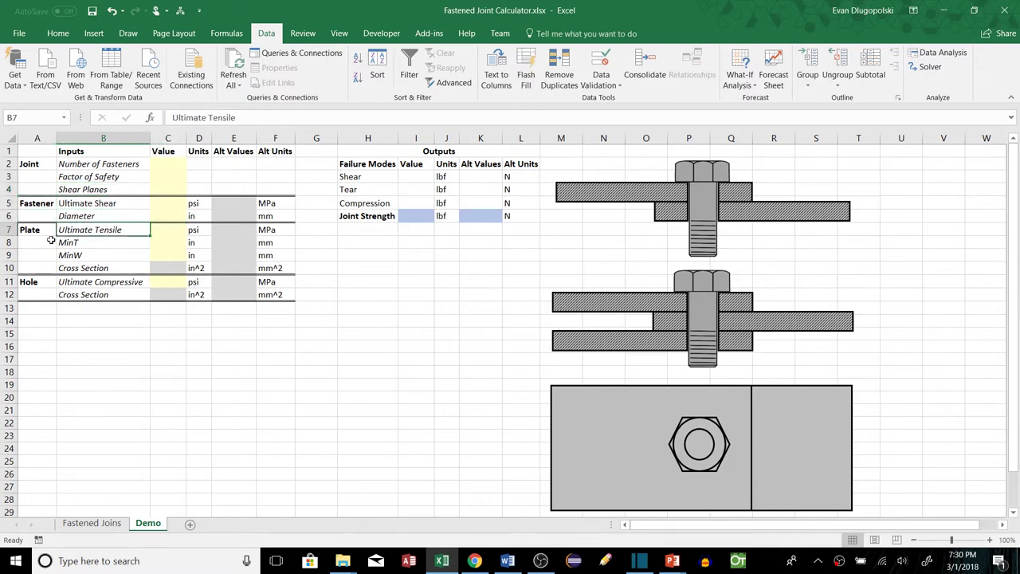
left_click_drag(35, 231, 121, 233)
left_click(107, 231)
left_click(98, 245)
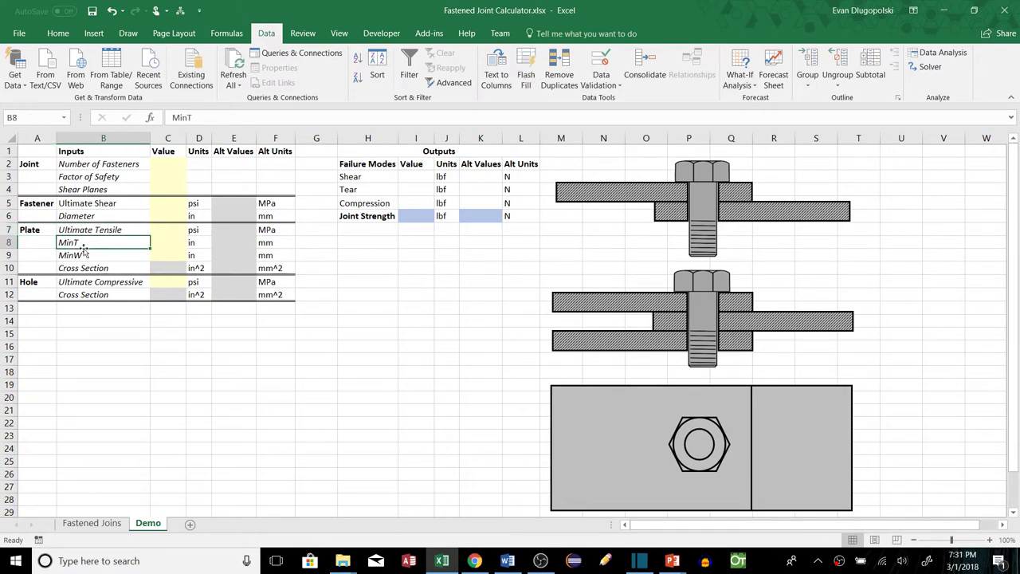
left_click(91, 256)
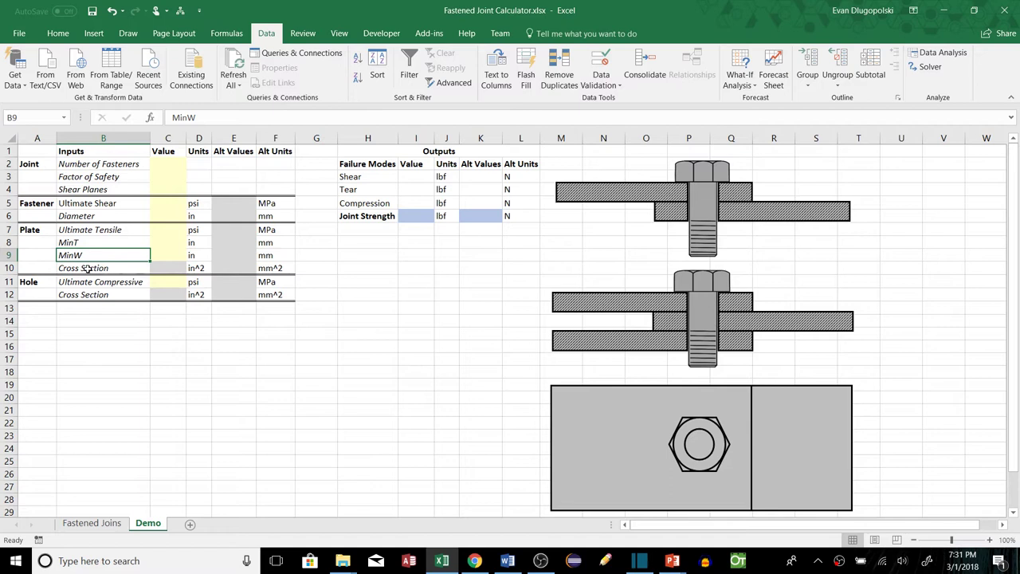
left_click(106, 270)
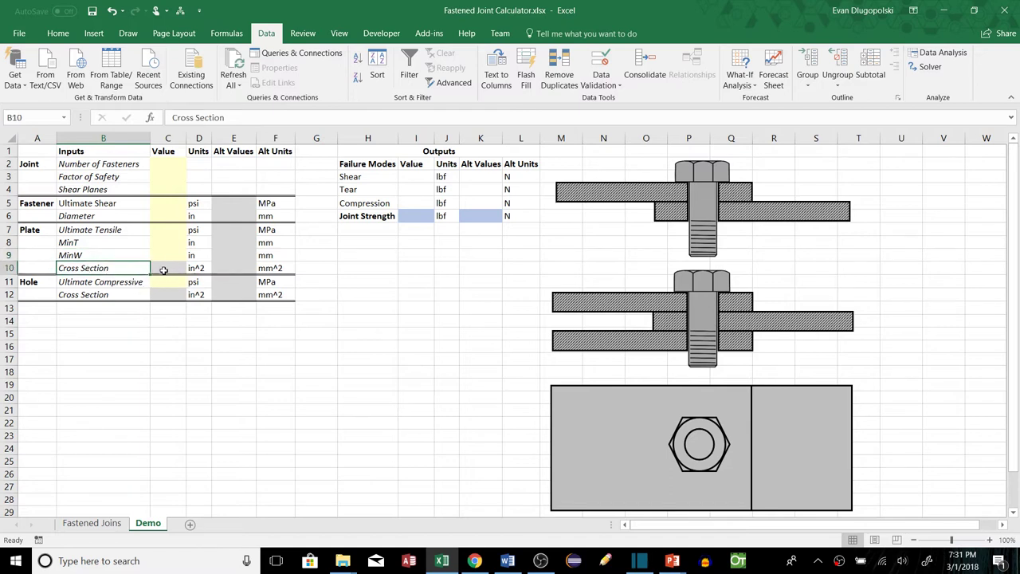
- Examine the hole's Ultimate Compressive and Cross Section entries and the empty cross-section value cell
left_click(103, 285)
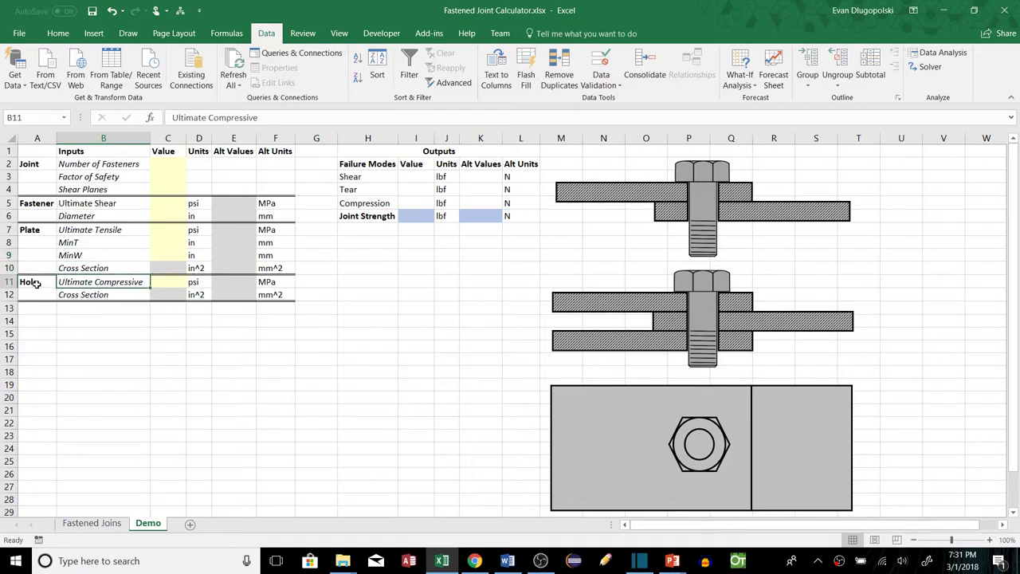
left_click_drag(24, 281, 104, 284)
left_click(103, 284)
left_click(120, 322)
left_click(101, 295)
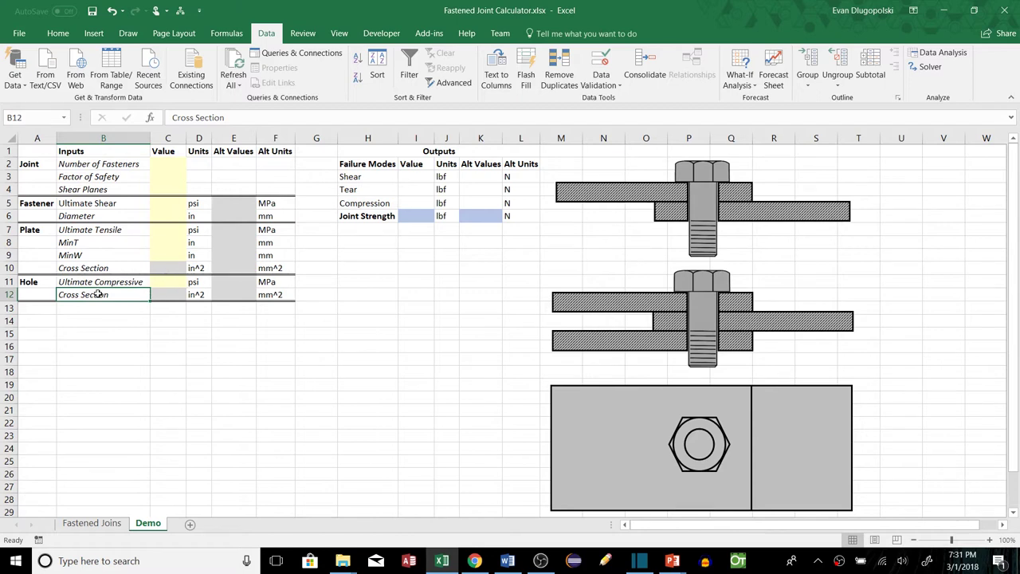
left_click(174, 296)
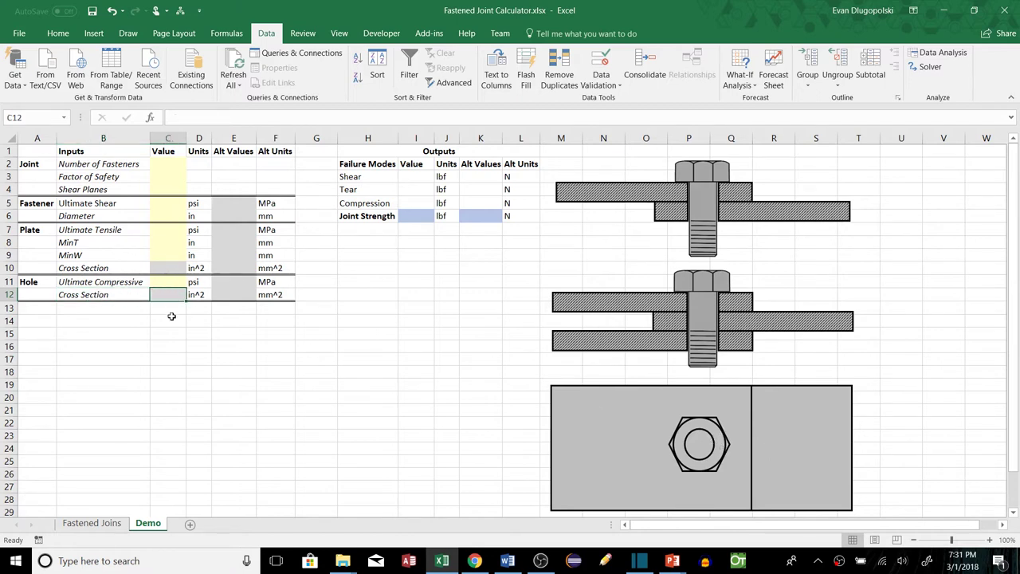
left_click(202, 323)
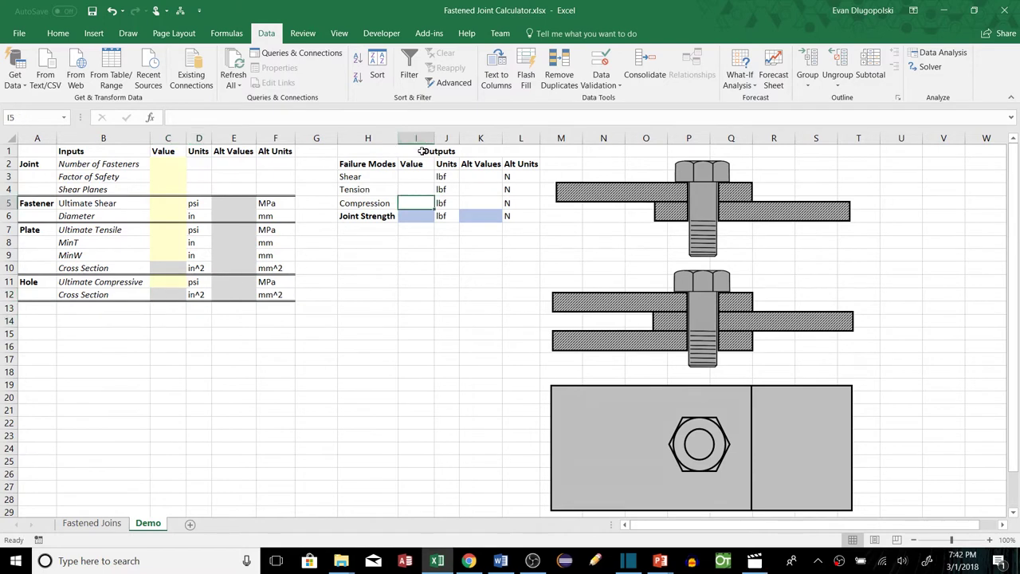
- Review the Outputs table and its value cells for the Shear, Tension and Compression failure modes
left_click_drag(423, 151, 423, 220)
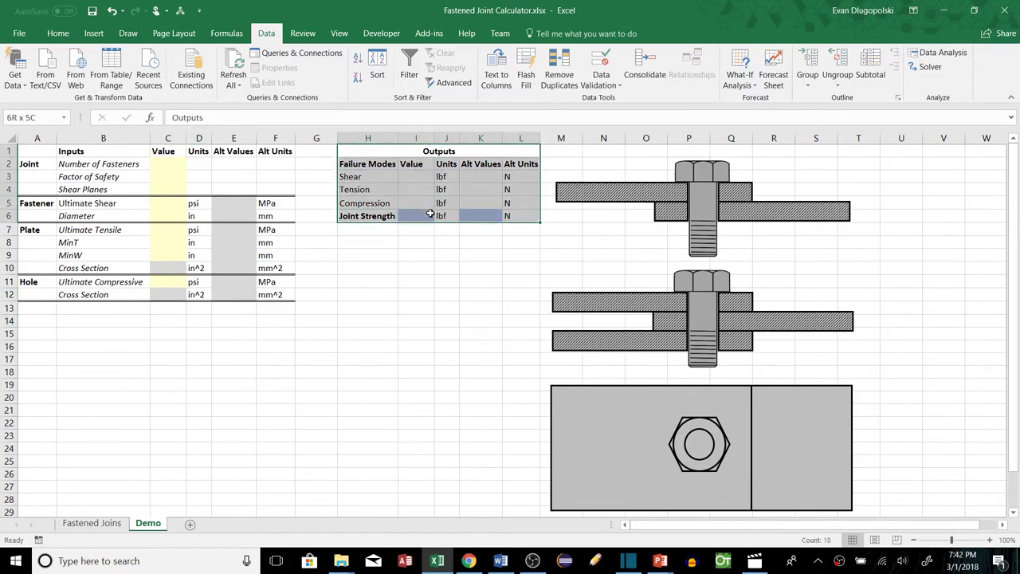
left_click(415, 253)
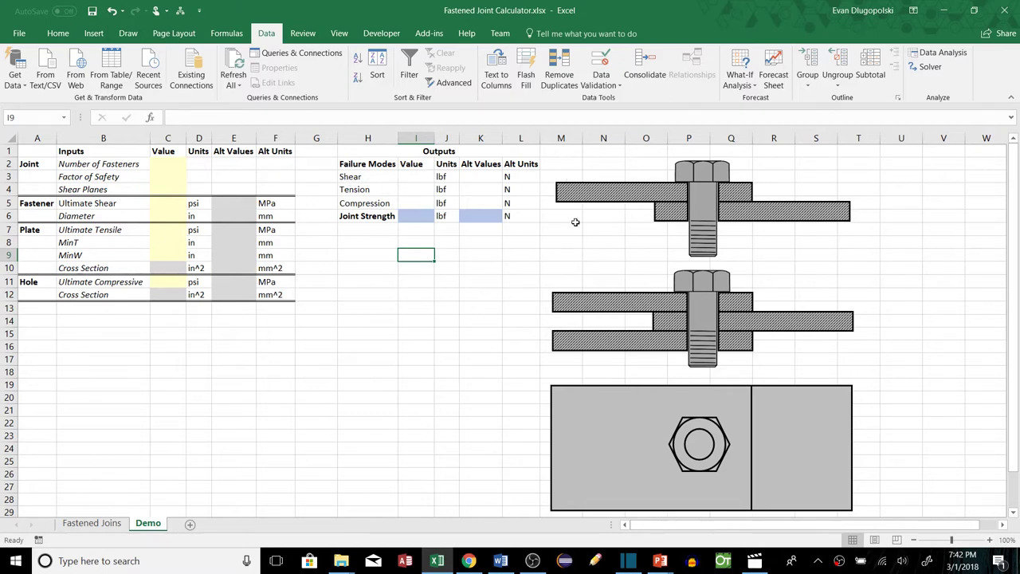
left_click(415, 177)
left_click(414, 190)
left_click(415, 203)
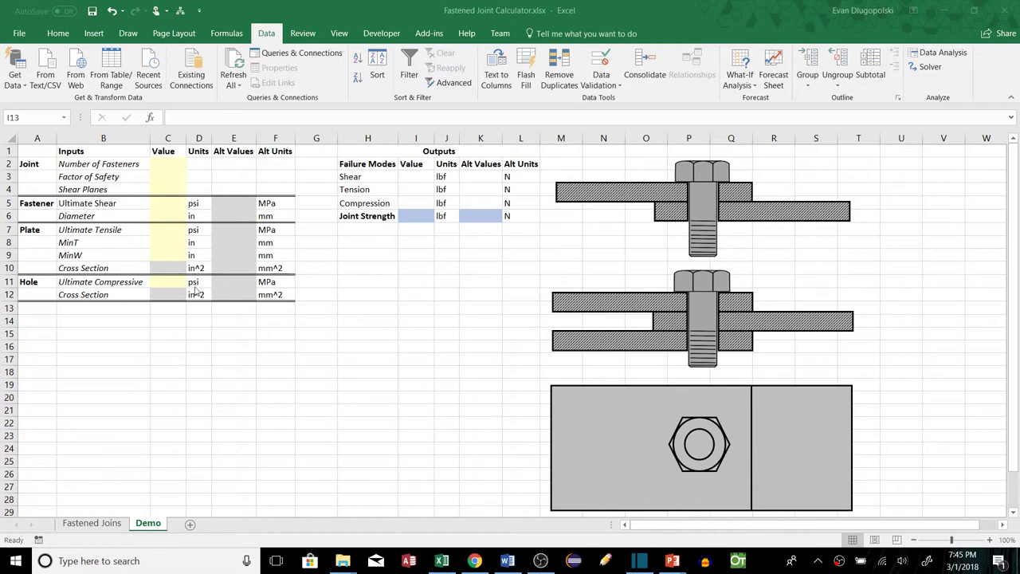
- Fill in the joint inputs with 1 fastener, a factor of safety of 2 and 1 shear plane
type("1")
key("Return")
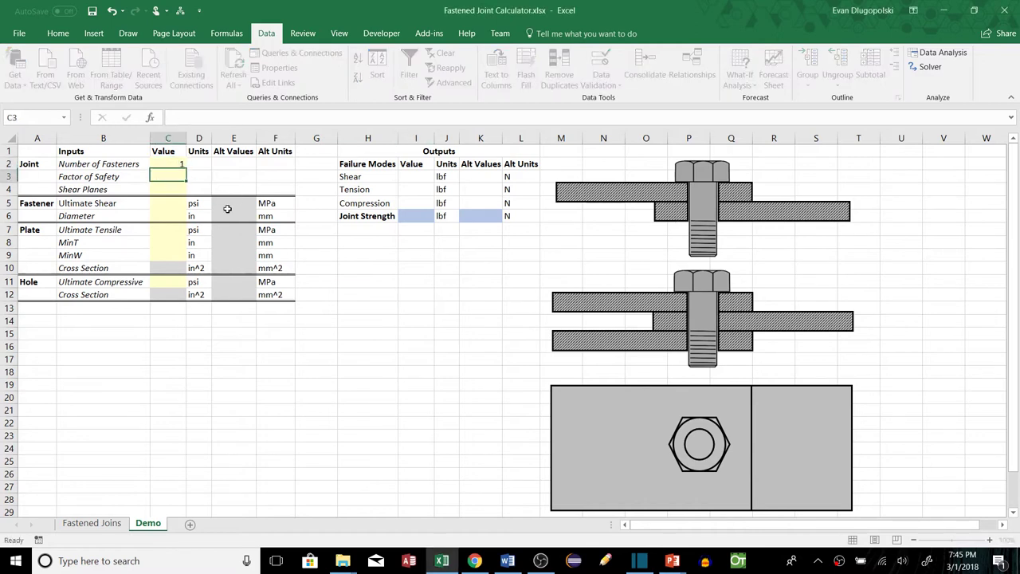
type("2")
key("Return")
key("Up")
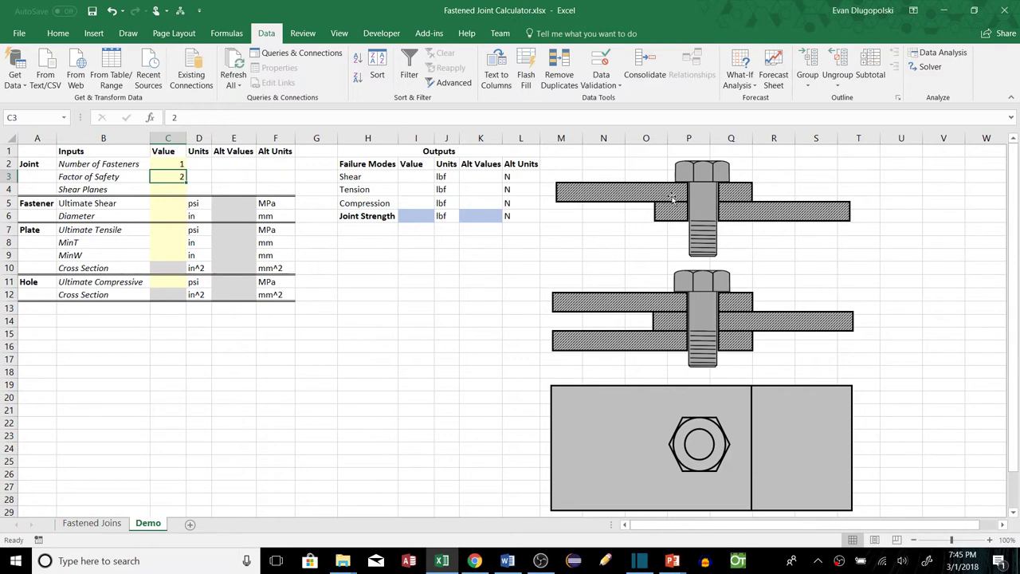
left_click(177, 189)
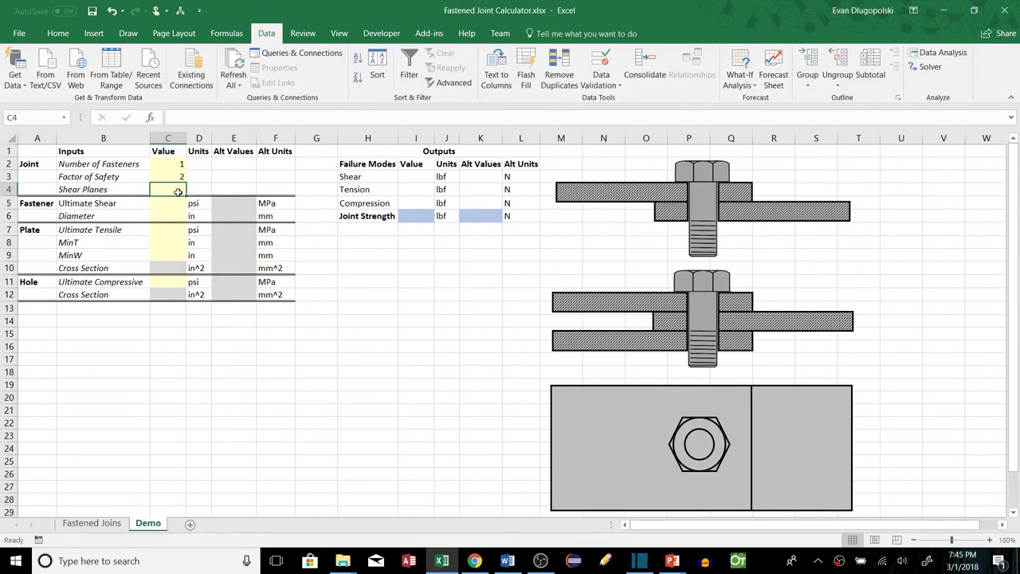
type("1")
key("Return")
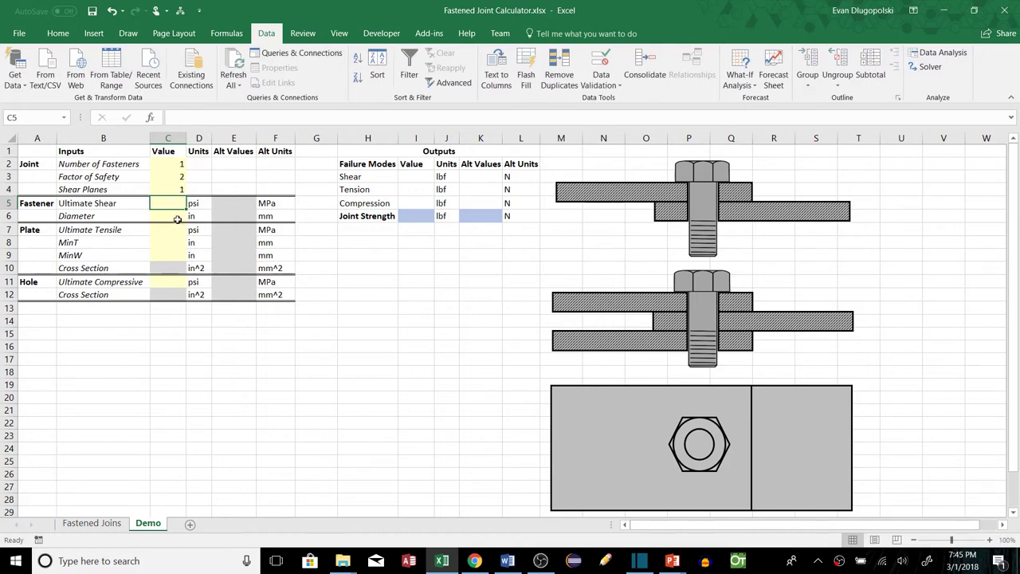
- Set the fastener's ultimate shear to 50000 psi and its diameter to 0.25 in, formatted to two decimal places
type("50000")
key("Return")
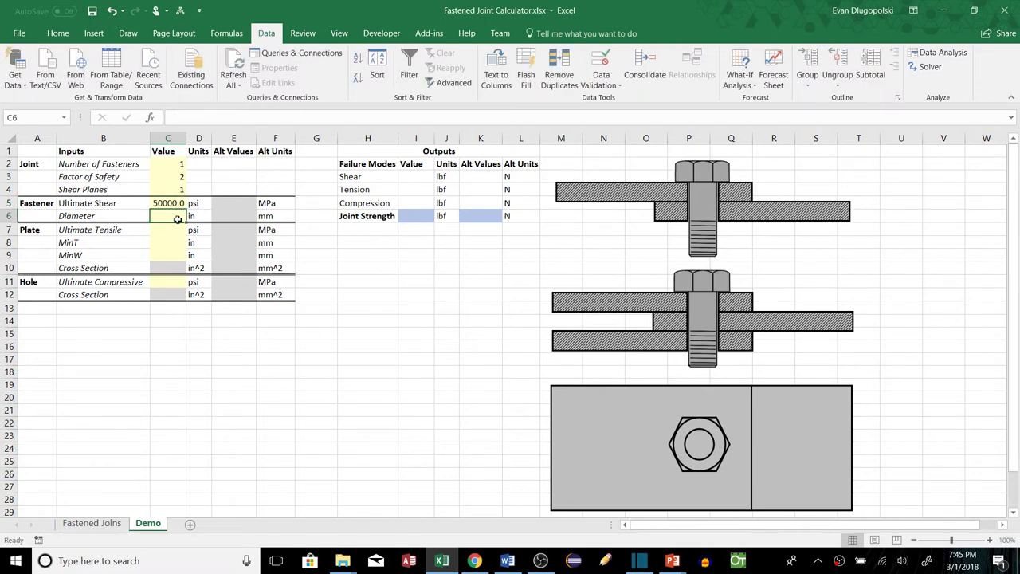
type(".25")
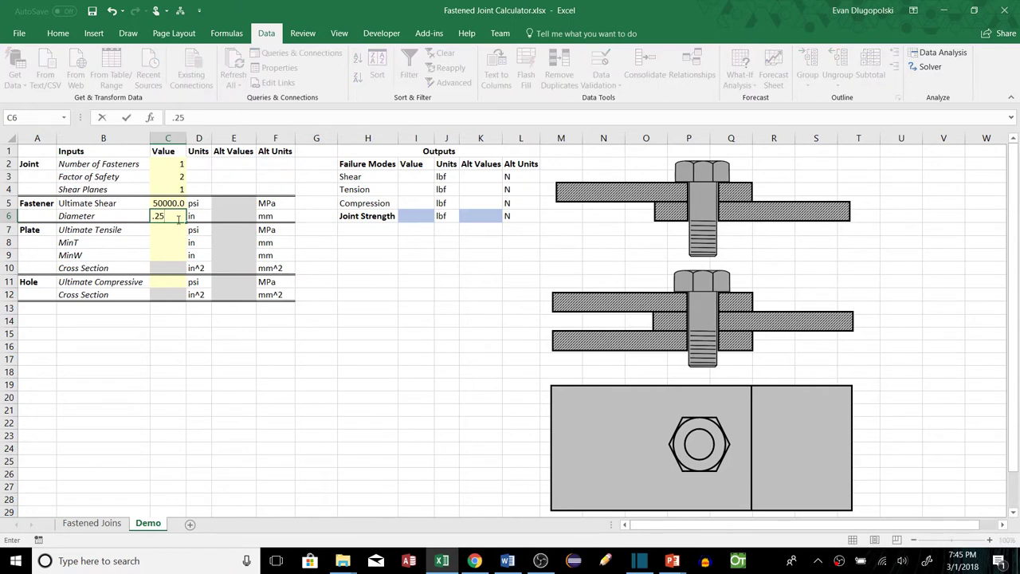
key("Return")
left_click(177, 216)
left_click(57, 34)
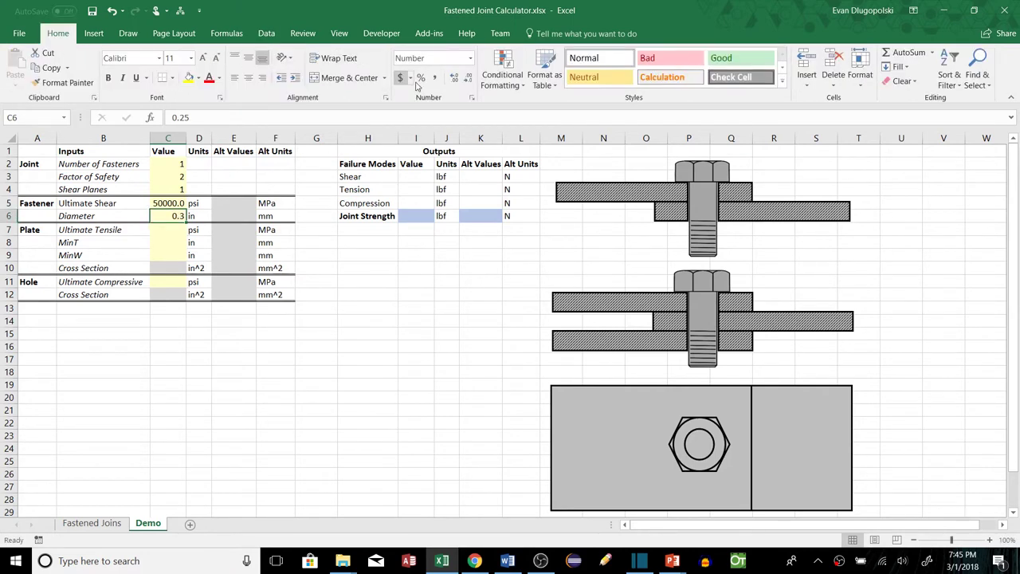
left_click(453, 78)
- Copy the plate's ultimate tensile value of 60000 psi from the Fastened Joins sheet into cell C7 of the Demo sheet
left_click(168, 231)
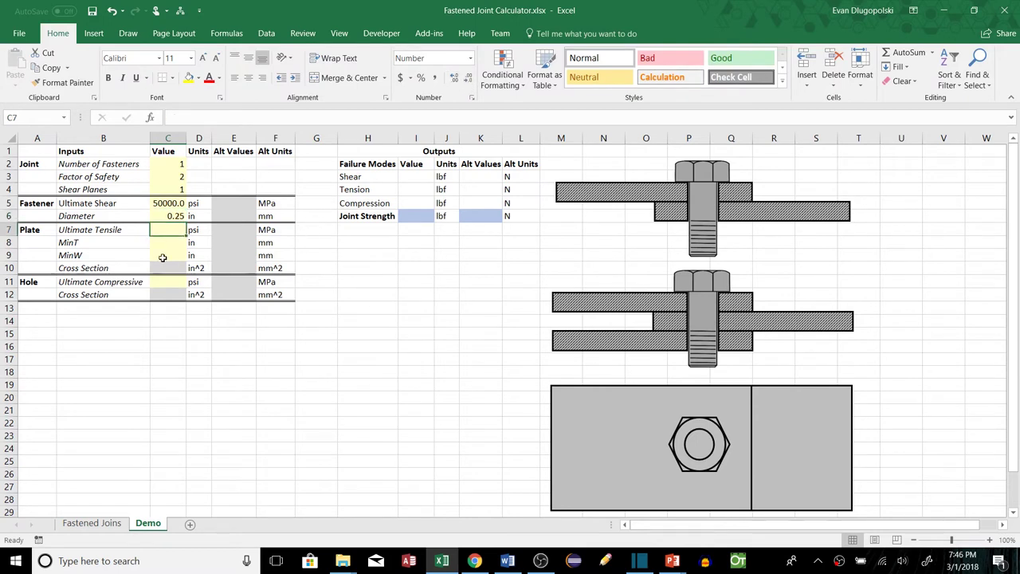
left_click(104, 524)
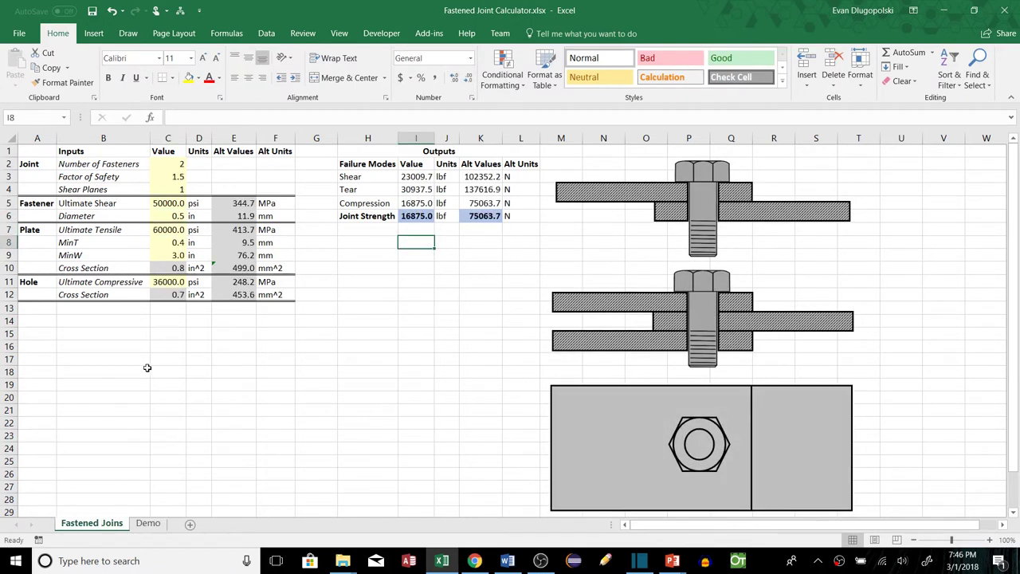
left_click(167, 229)
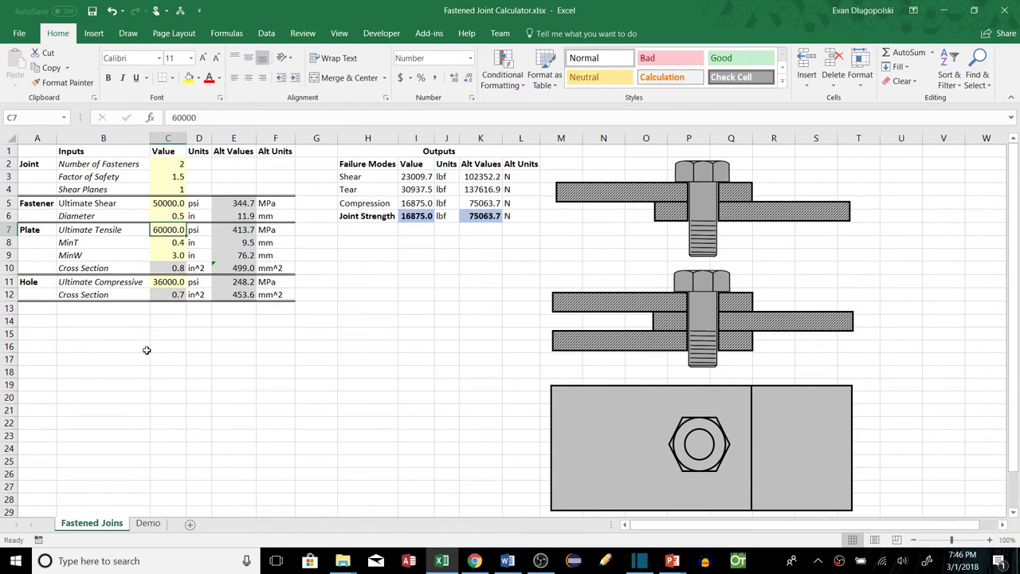
key("ctrl+c")
left_click(147, 523)
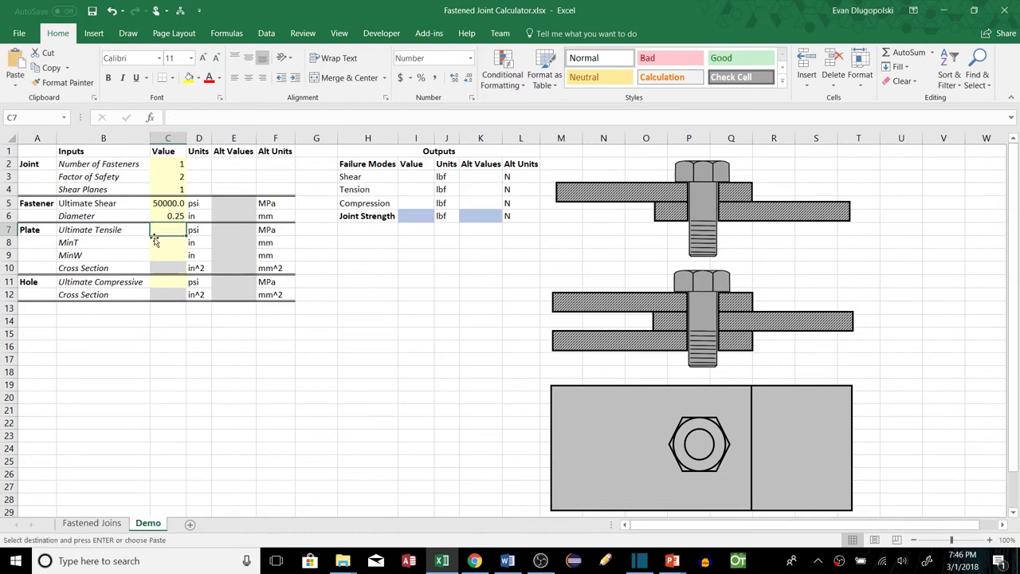
key("ctrl+v")
key("Down")
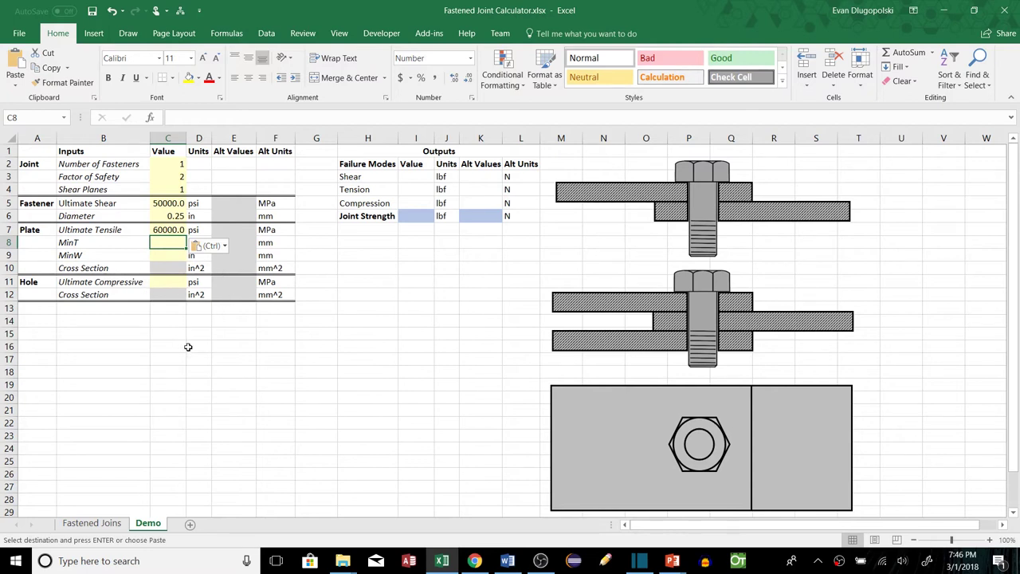
- Set the plate's MinT to 0.3 in and MinW to 2 in
type("0.3")
key("Return")
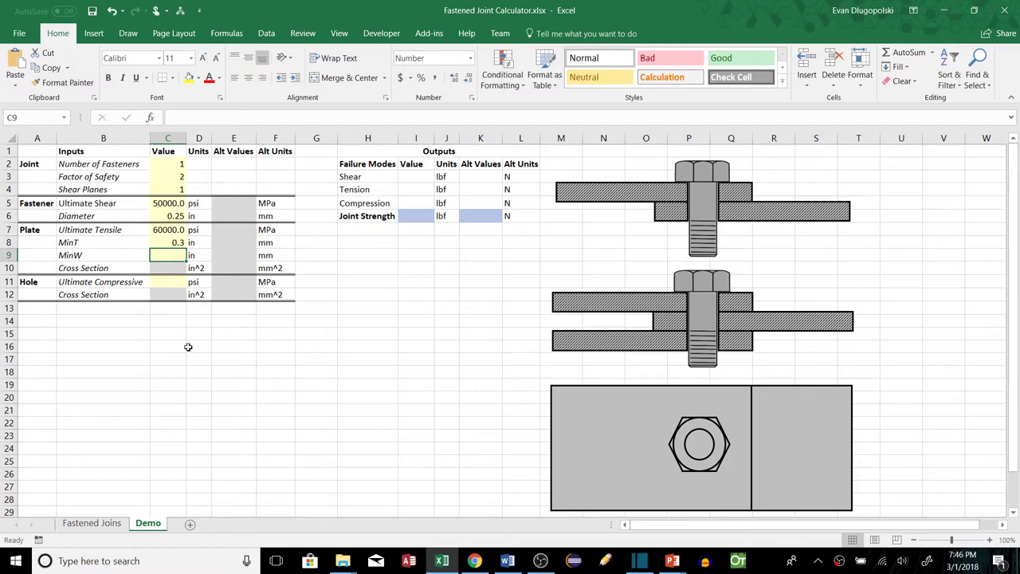
type("2")
key("Return")
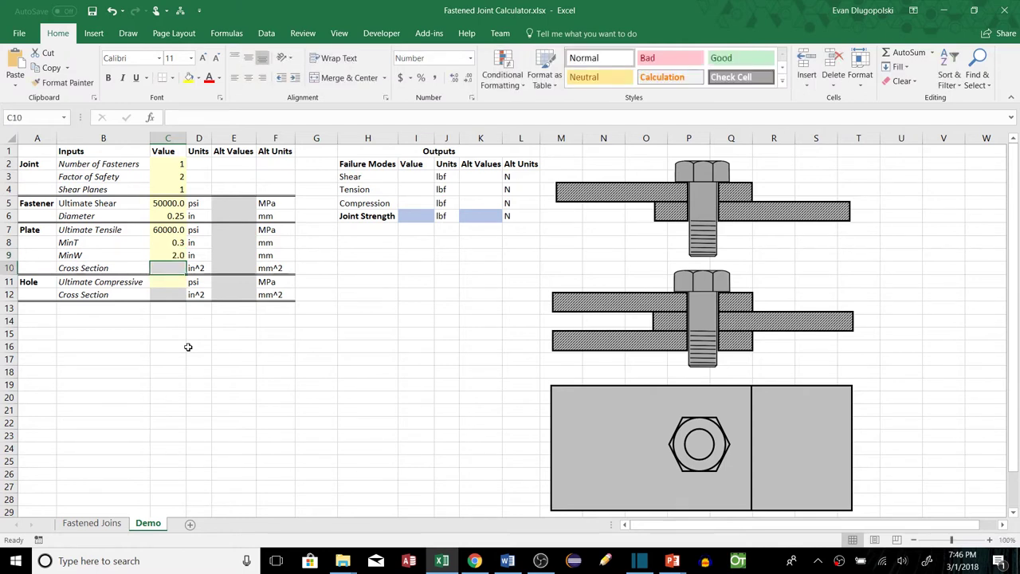
- Enter the plate's cross section in cell C10 as =(C9-C6)*C8, subtracting the fastener diameter from MinW and multiplying by MinT
type("=")
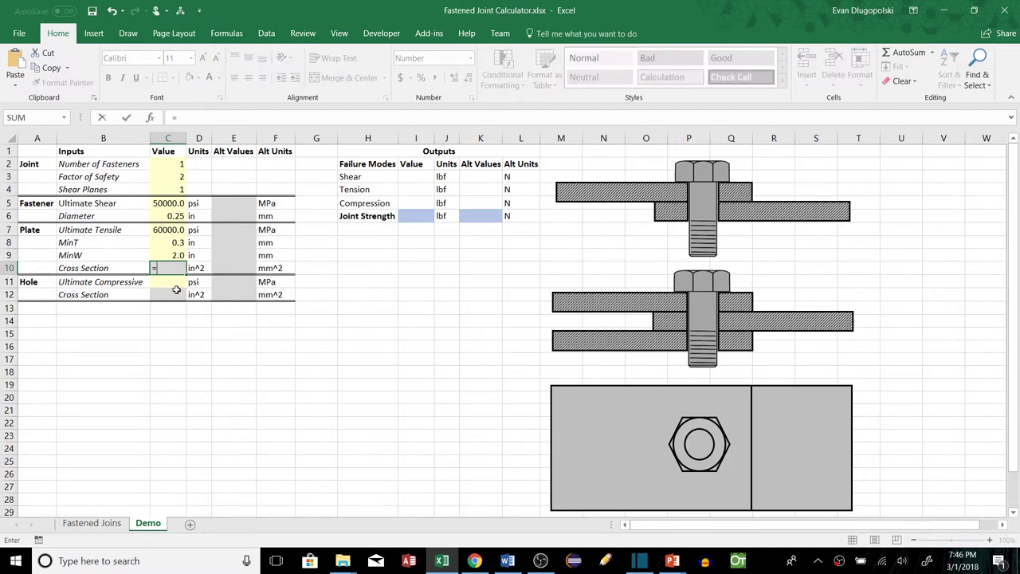
type("(")
left_click(168, 255)
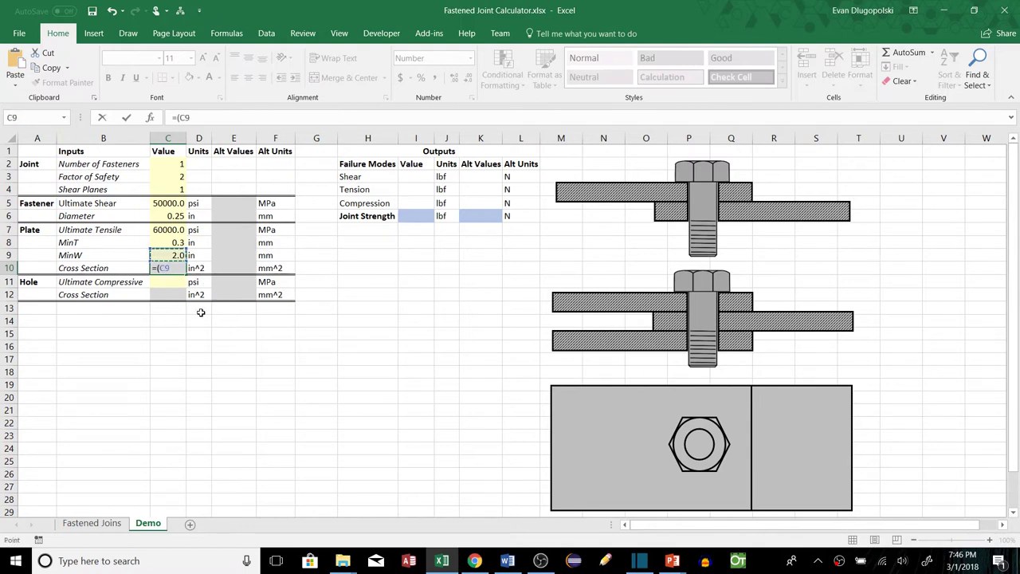
type("-")
left_click(174, 215)
type(")*")
left_click(182, 243)
key("Return")
- Format the plate's MinT value in cell C8 to show two decimal places
left_click(182, 244)
left_click(454, 77)
left_click(199, 269)
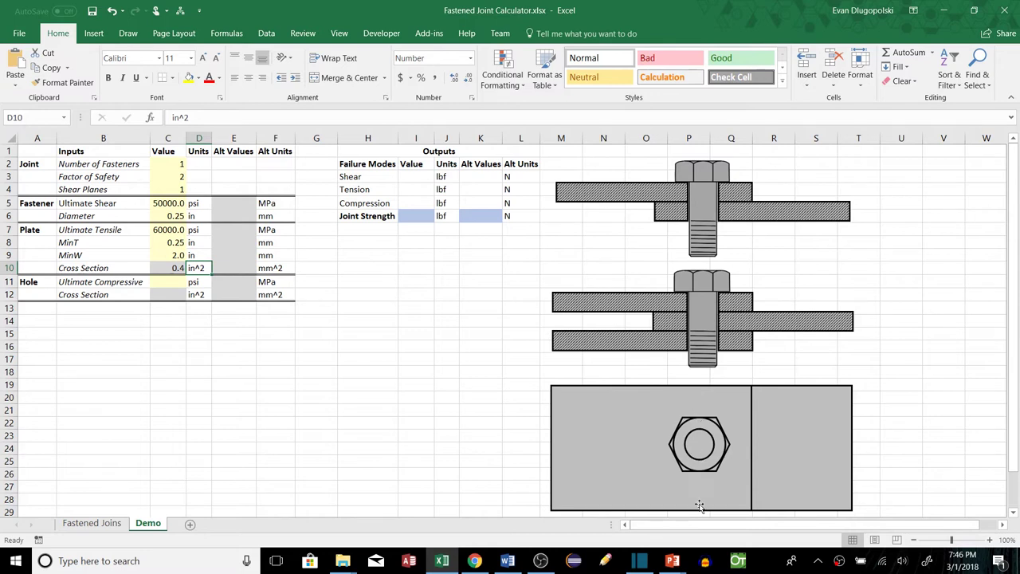
- Copy the hole's ultimate compressive value of 36000 psi from the Fastened Joins sheet into cell C11 of the Demo sheet
left_click(168, 282)
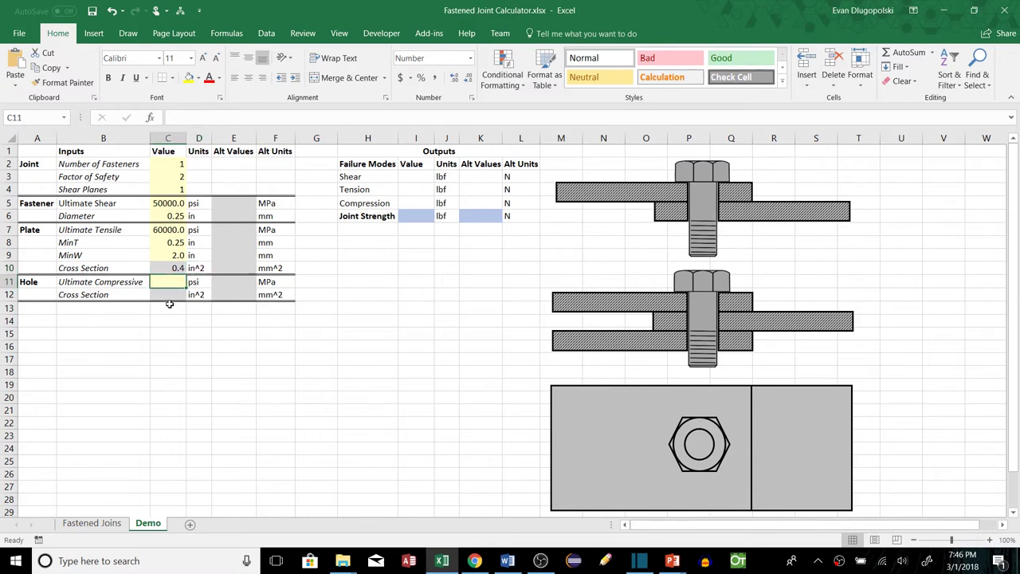
left_click(92, 523)
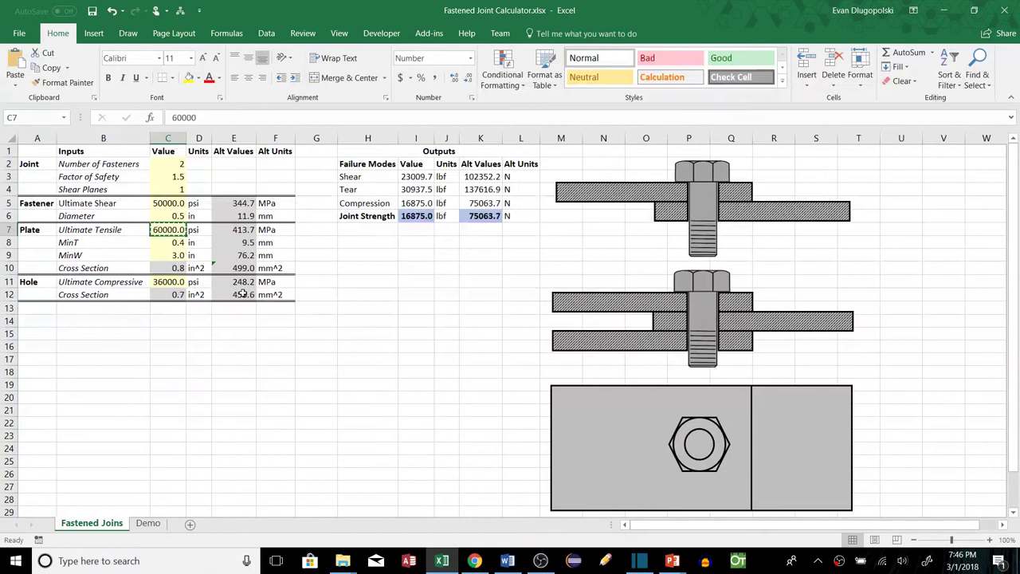
key("ctrl+c")
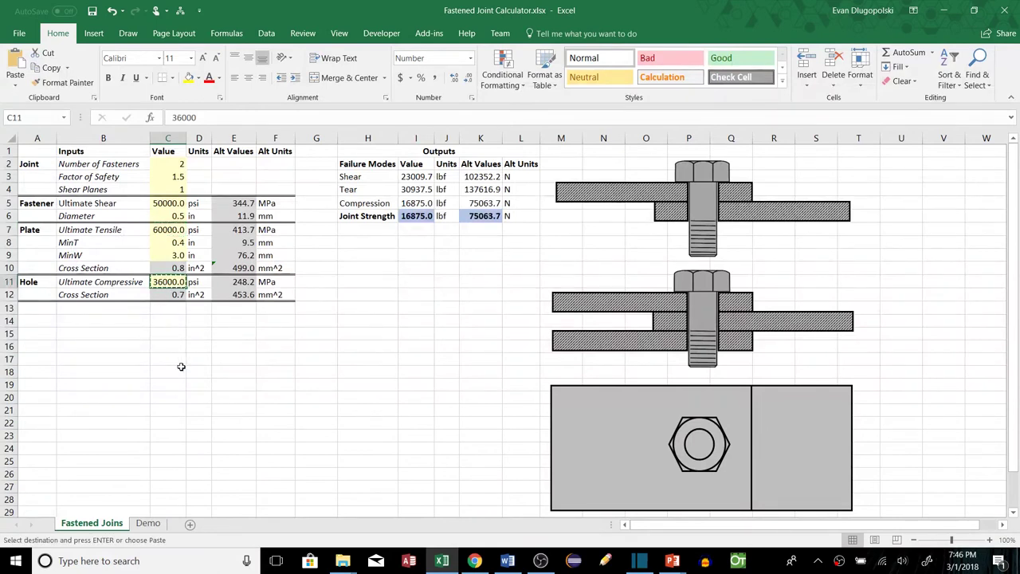
left_click(149, 523)
key("ctrl+v")
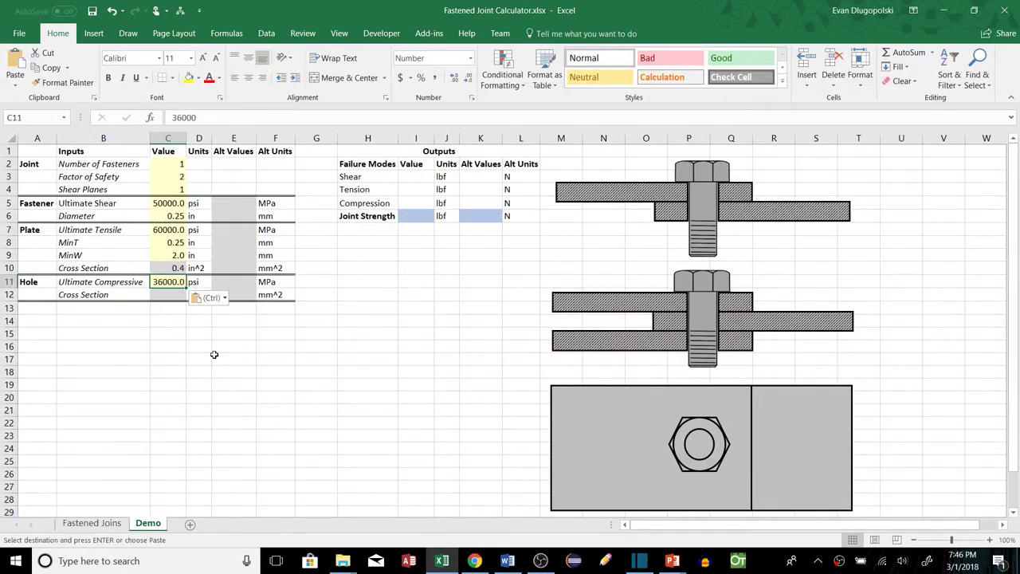
left_click(225, 359)
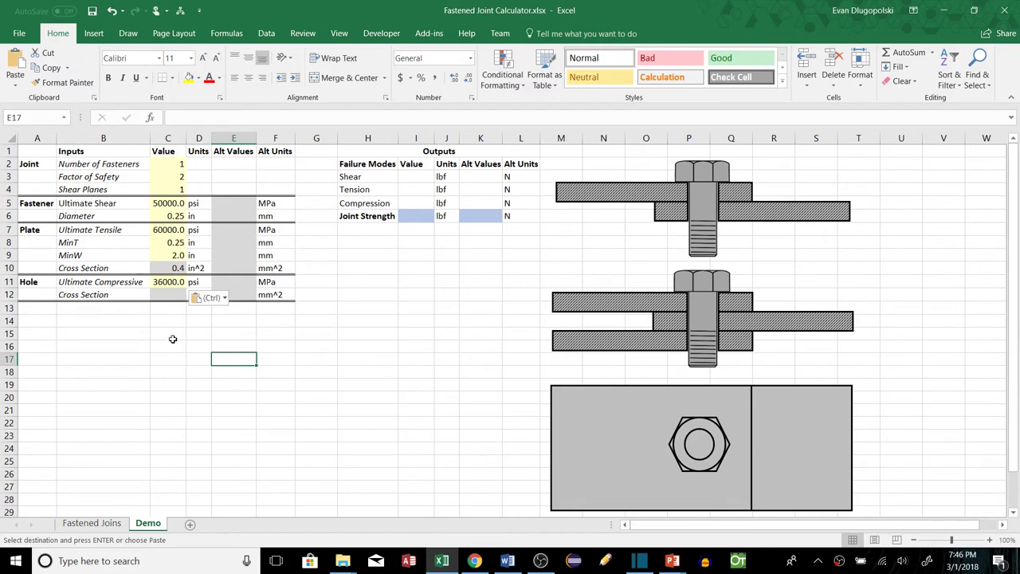
- Enter the hole's cross section in cell C12 as =C6*C8, the fastener diameter times the plate's MinT
left_click(172, 339)
key("Up")
key("Up")
key("Up")
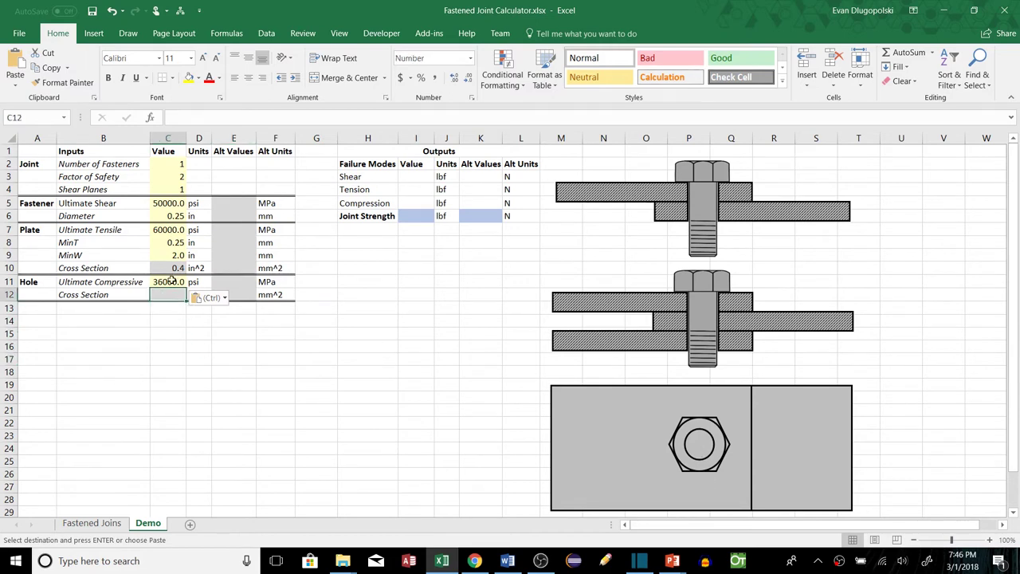
type("=")
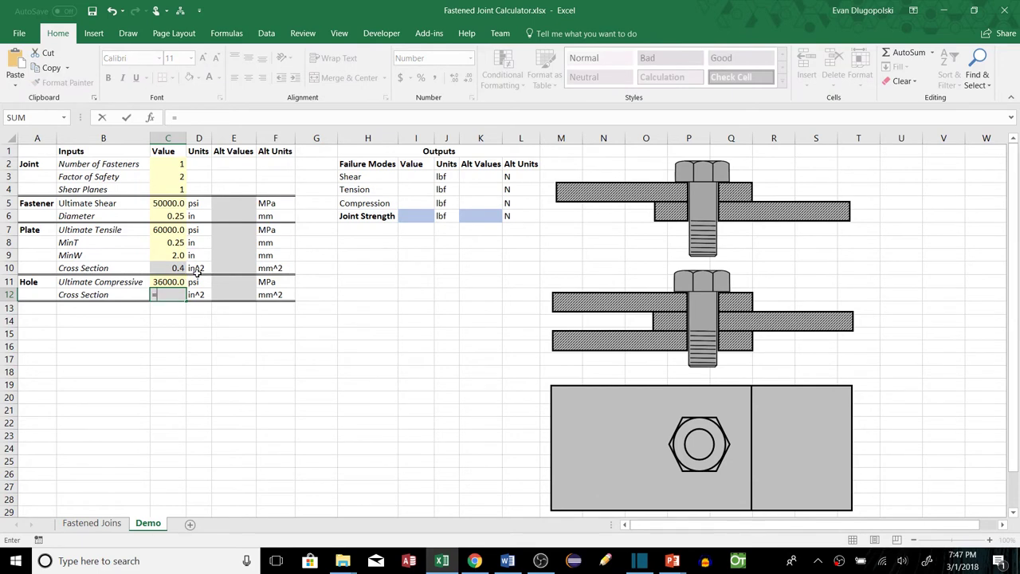
left_click(170, 217)
type("*")
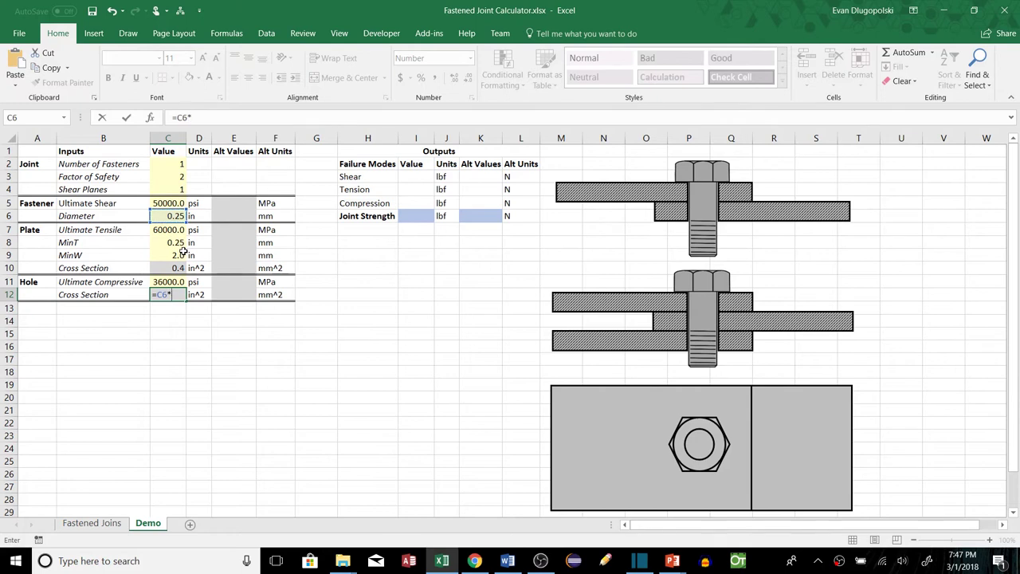
left_click(181, 243)
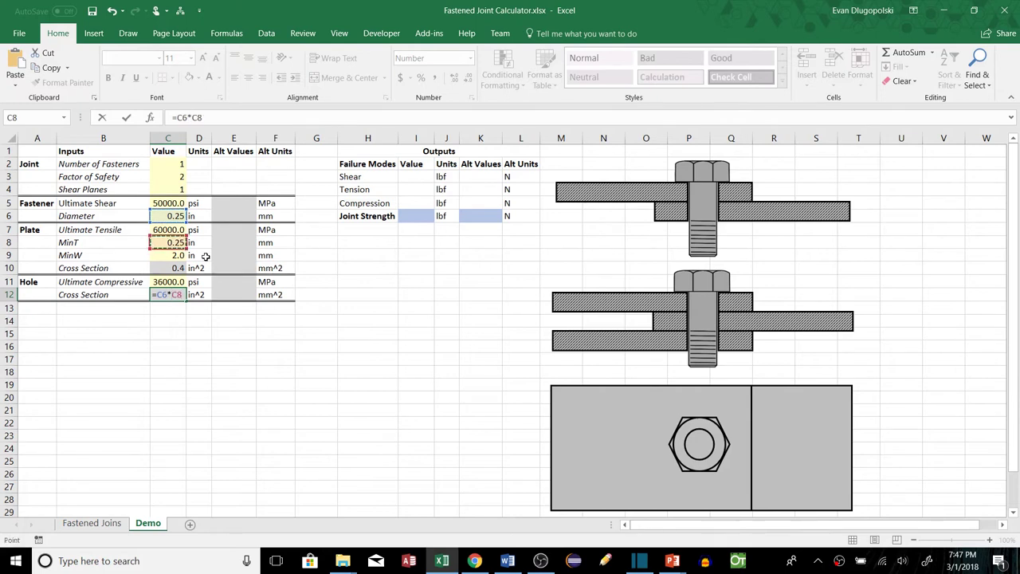
key("Return")
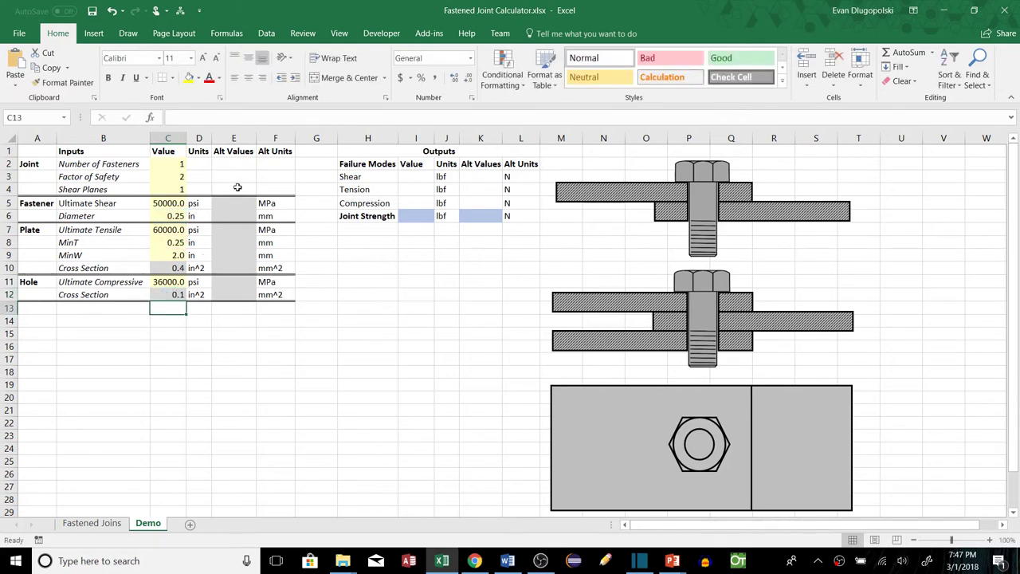
left_click_drag(233, 151, 277, 294)
left_click(275, 332)
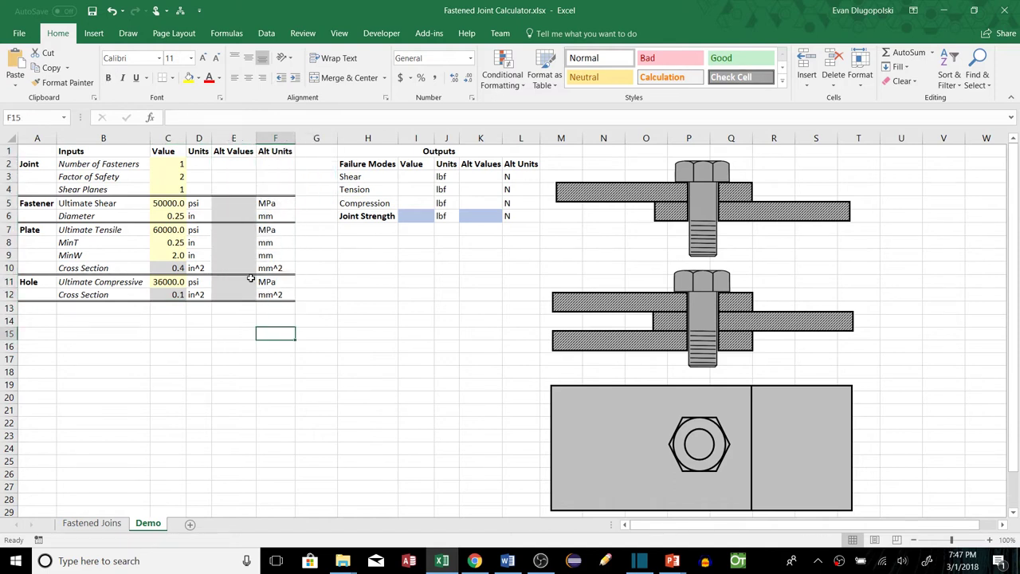
left_click_drag(234, 201, 280, 300)
left_click(276, 327)
- Convert the fastener's ultimate shear from psi to MPa in cell E5 with the formula =CONVERT(C5,D5,F5)
left_click(237, 206)
type("=")
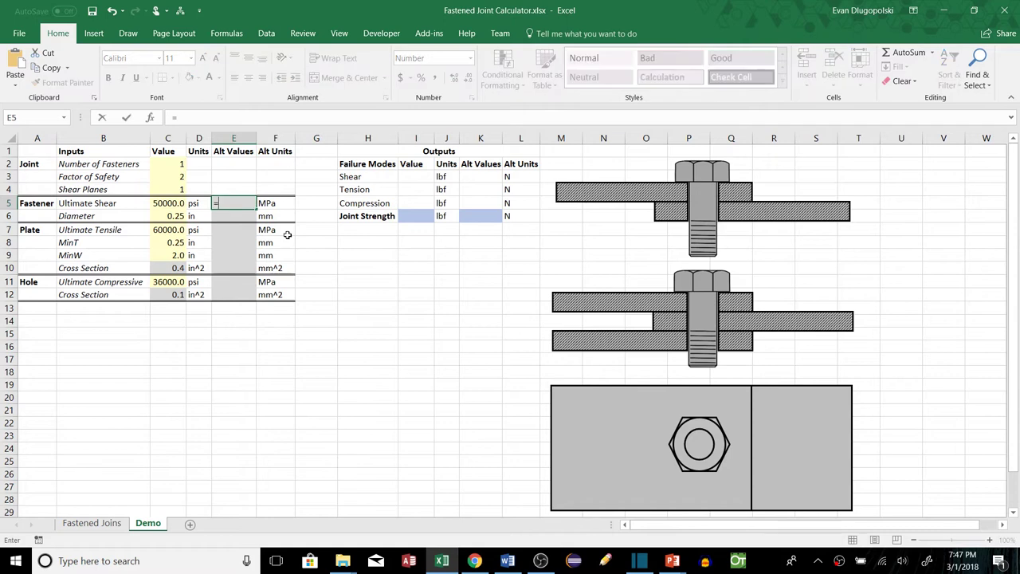
type("cant")
key("BackSpace")
key("BackSpace")
key("BackSpace")
type("ov")
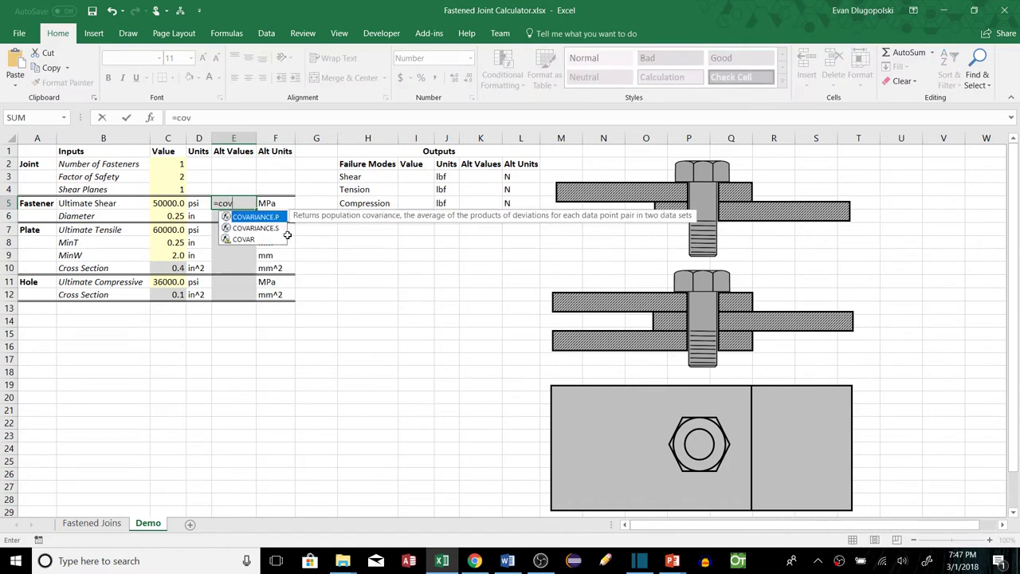
type("ert")
key("BackSpace")
key("BackSpace")
key("BackSpace")
type("n")
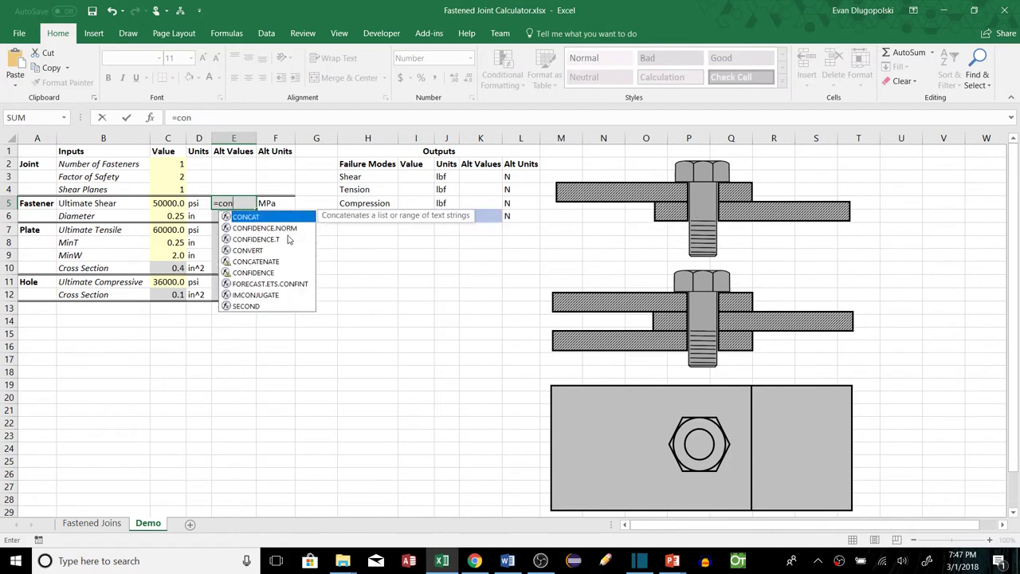
type("vert")
key("Tab")
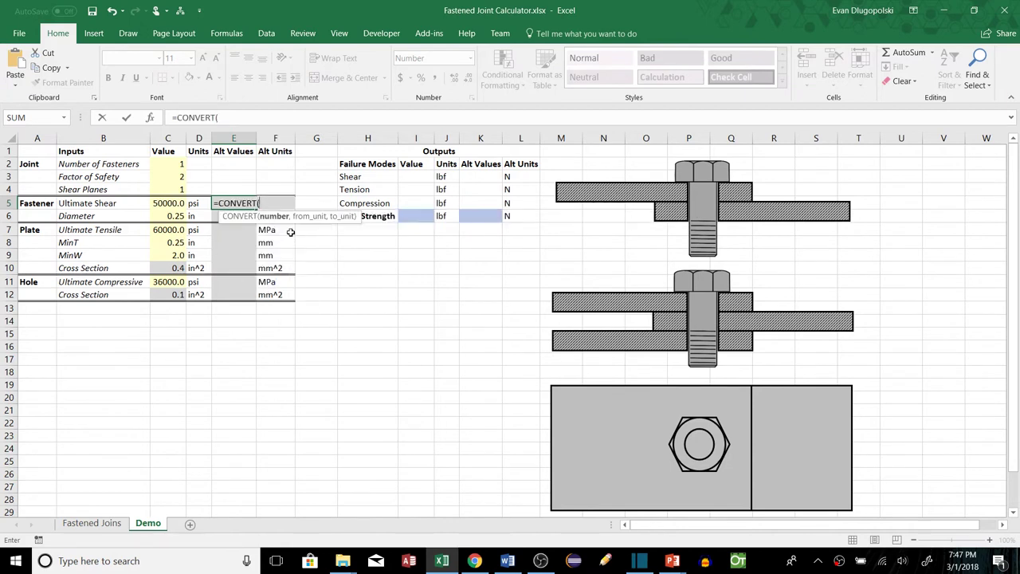
left_click(169, 202)
type(",")
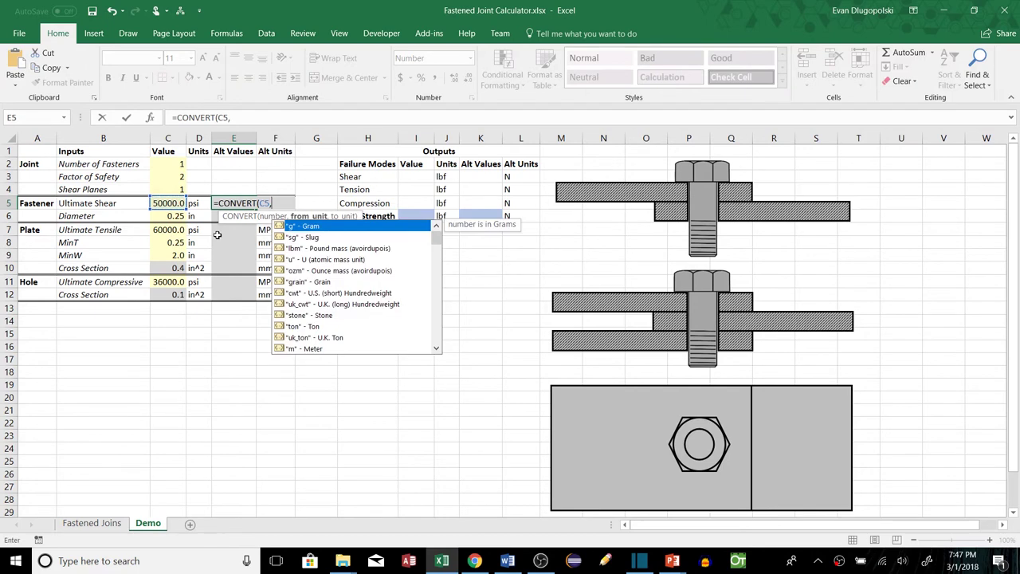
left_click(194, 202)
type(",")
left_click(287, 196)
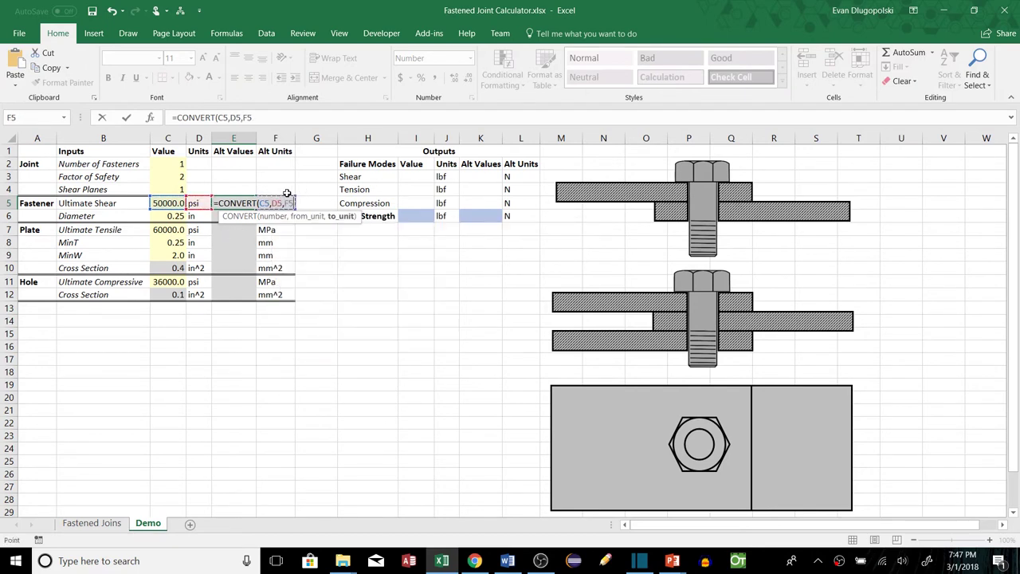
type(")")
key("Return")
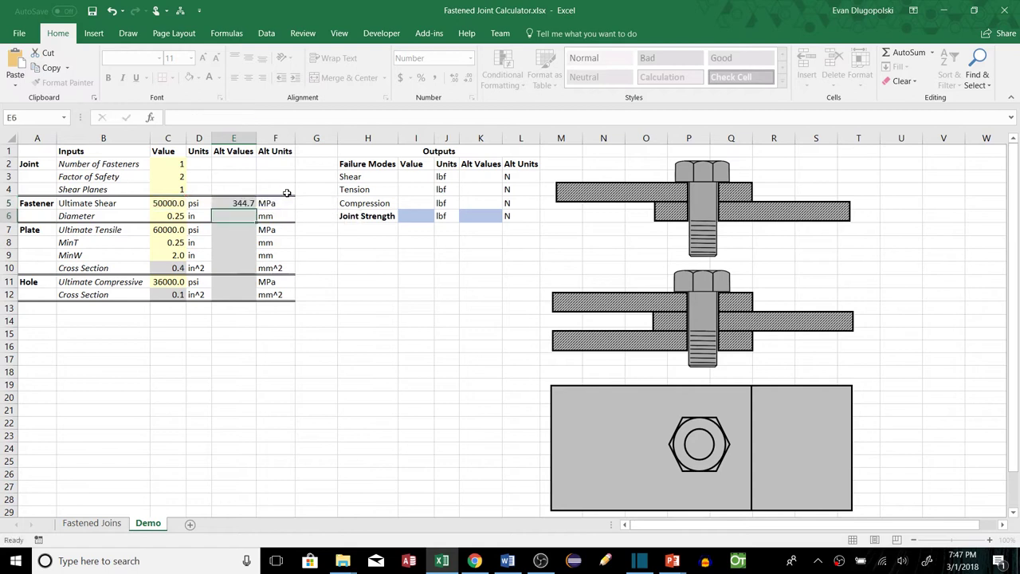
- Fill the conversion formula from E5 down through E12 without formatting
left_click(239, 203)
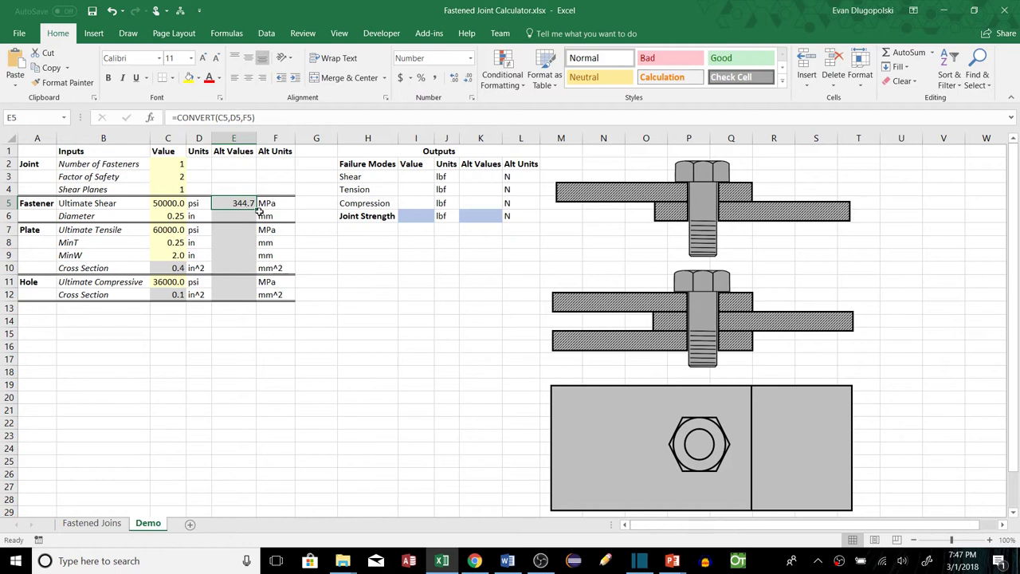
left_click_drag(257, 209, 251, 306)
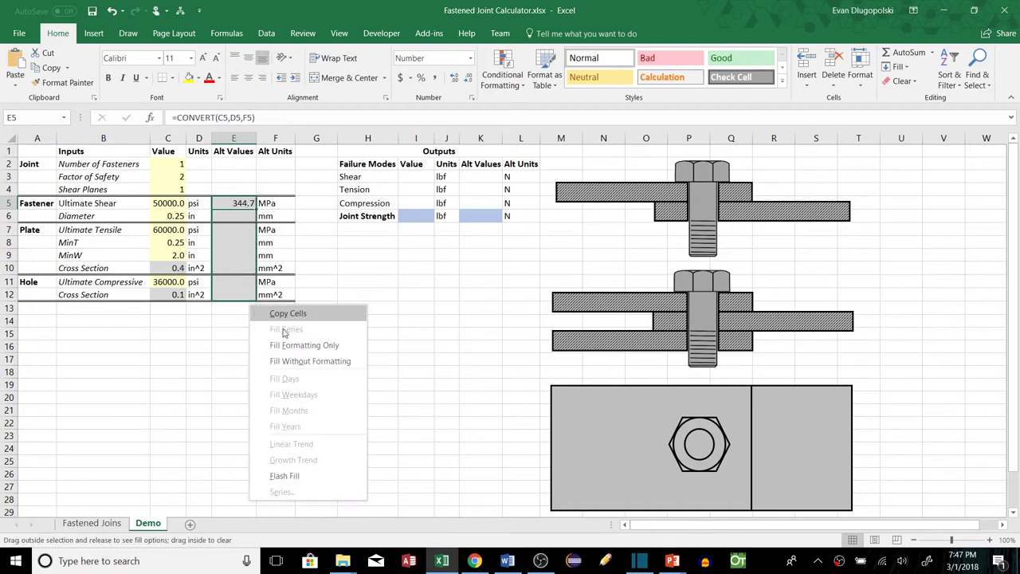
left_click(345, 362)
left_click(271, 358)
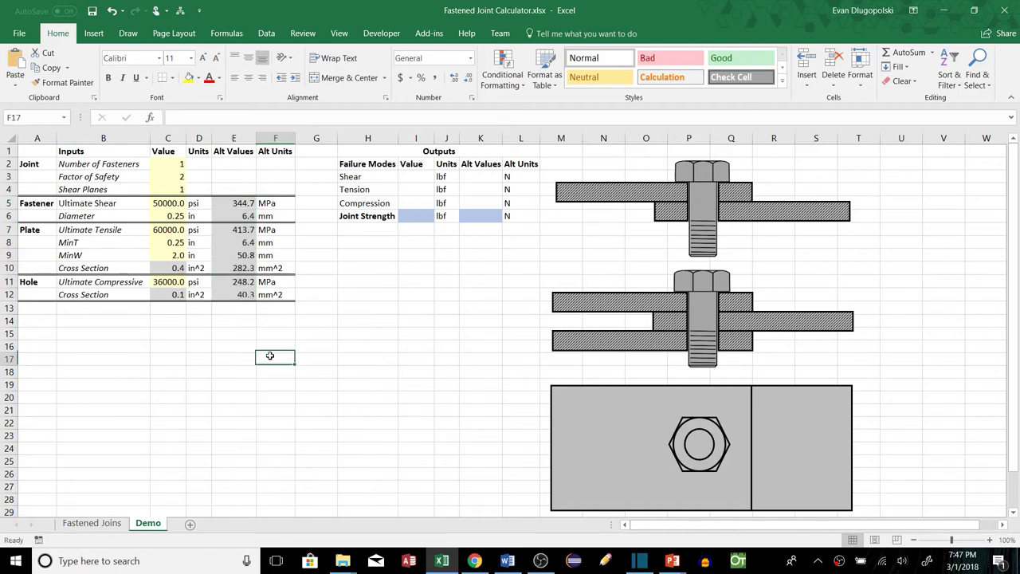
left_click(255, 295)
left_click_drag(201, 204, 202, 294)
left_click(238, 344)
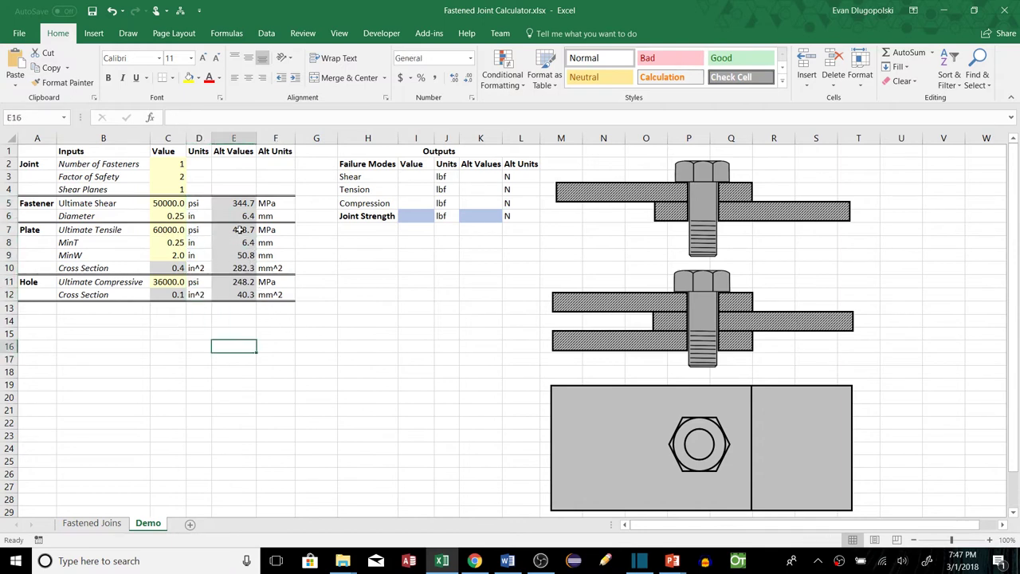
left_click(269, 265)
left_click_drag(271, 204, 275, 295)
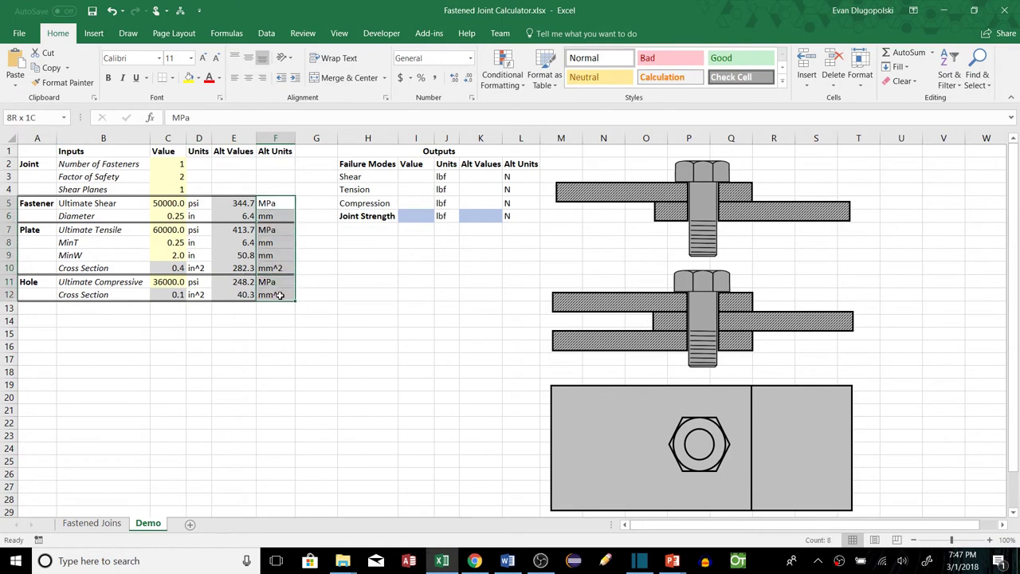
left_click(275, 334)
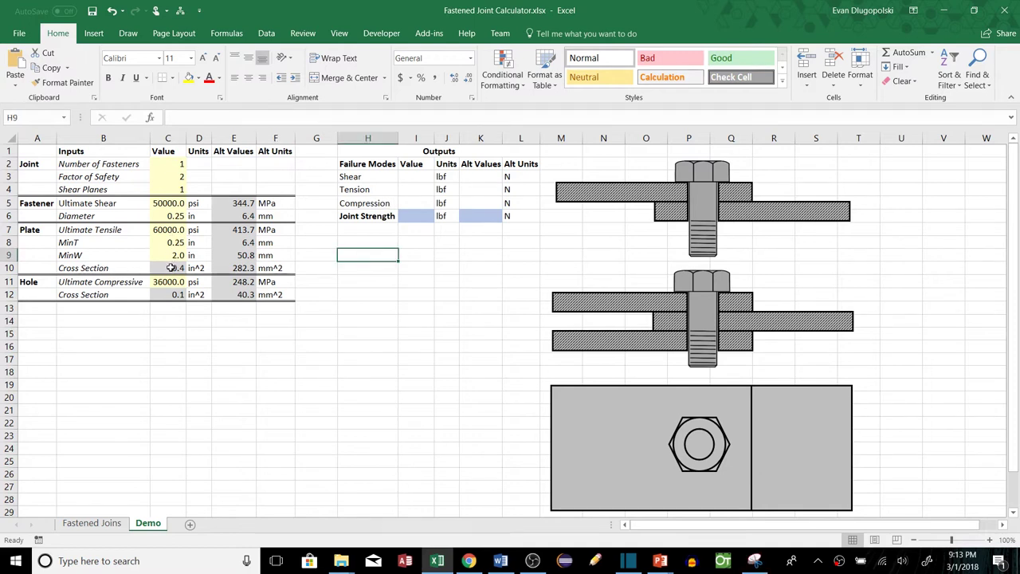
- Change the plate cross section formula in C10 to =(C9-(C6*C2))*C8 and show its result to two decimal places
left_click(170, 268)
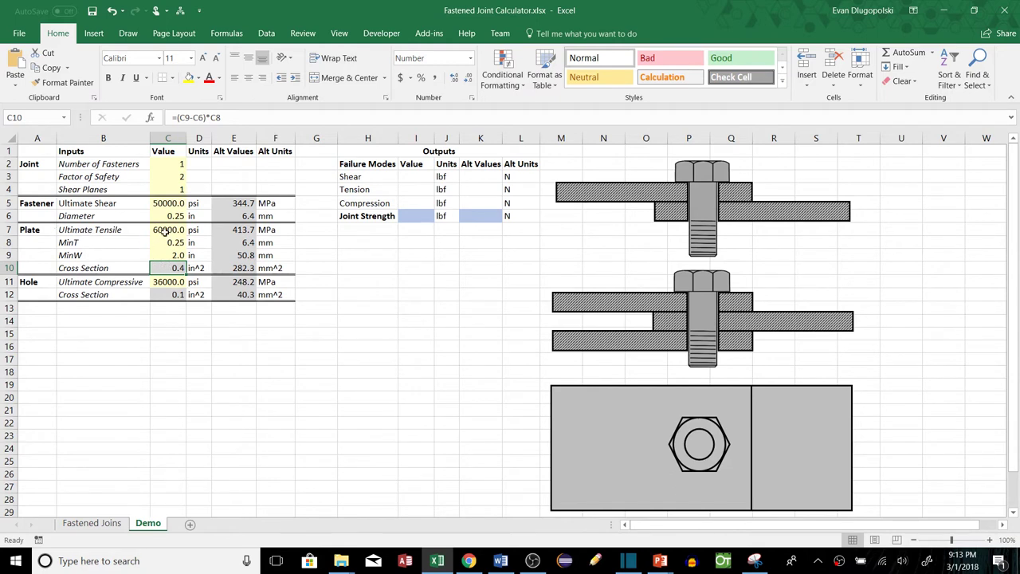
left_click(213, 117)
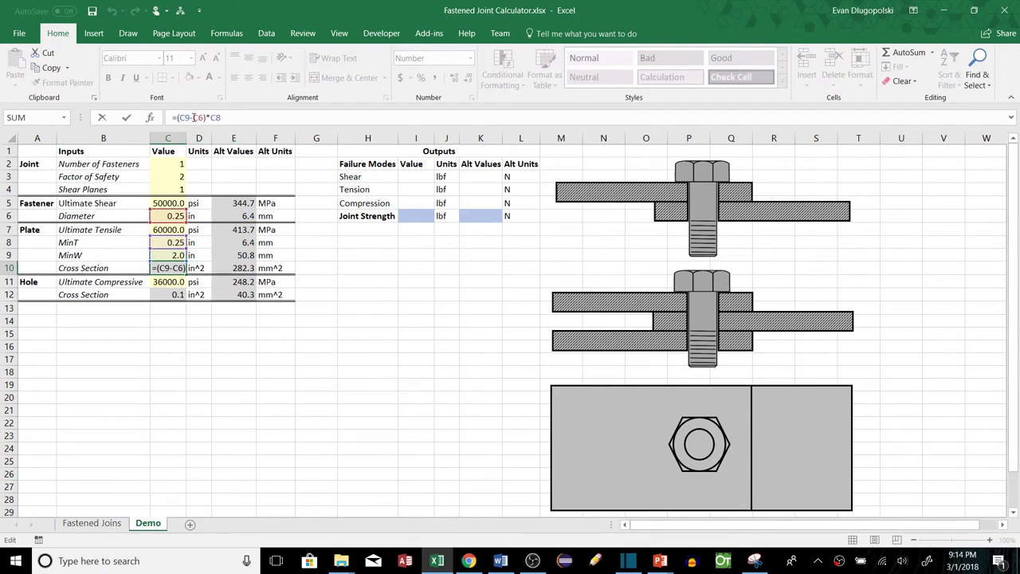
left_click(195, 117)
type("(C6*)*")
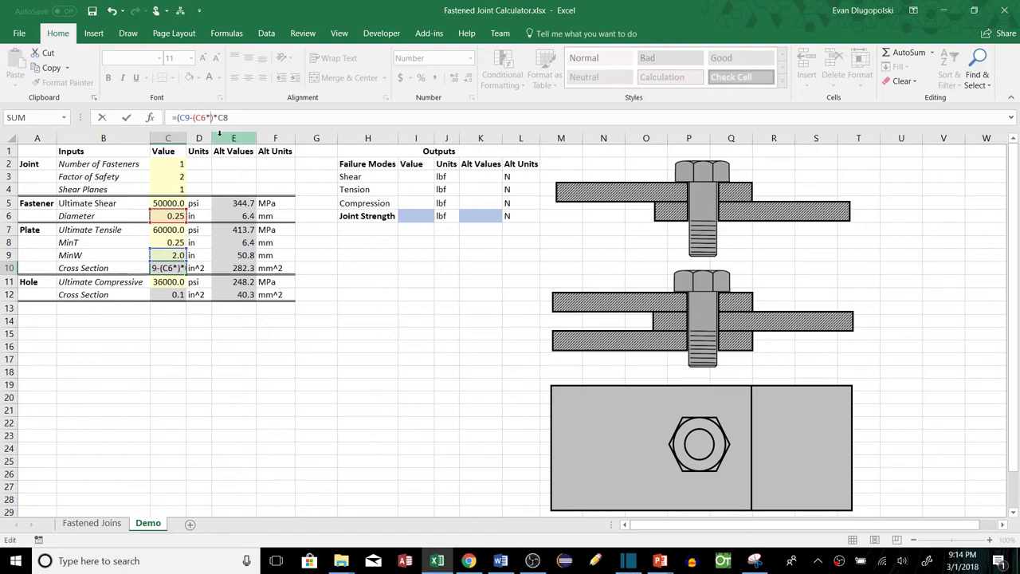
left_click(174, 164)
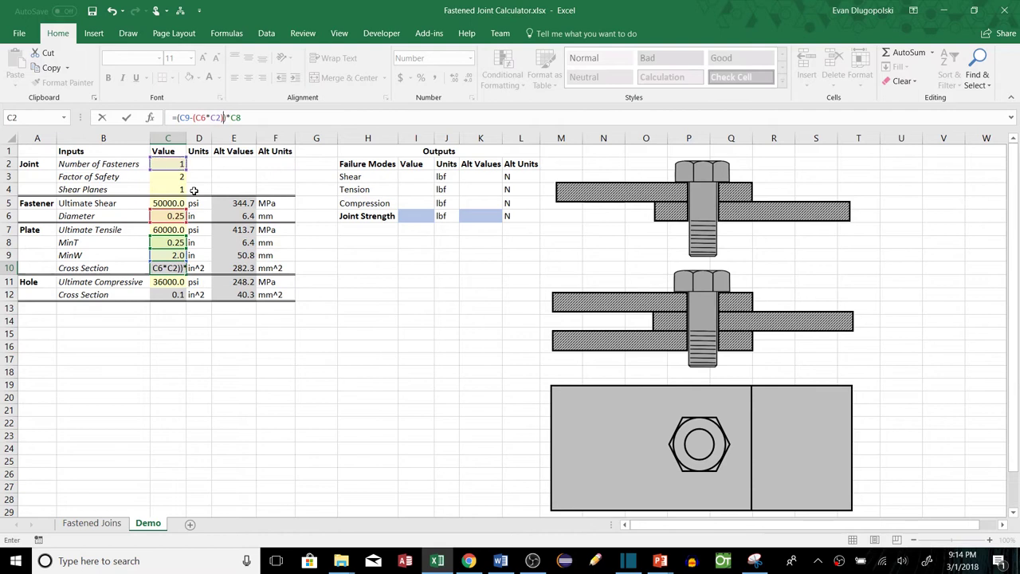
type(")")
key("Return")
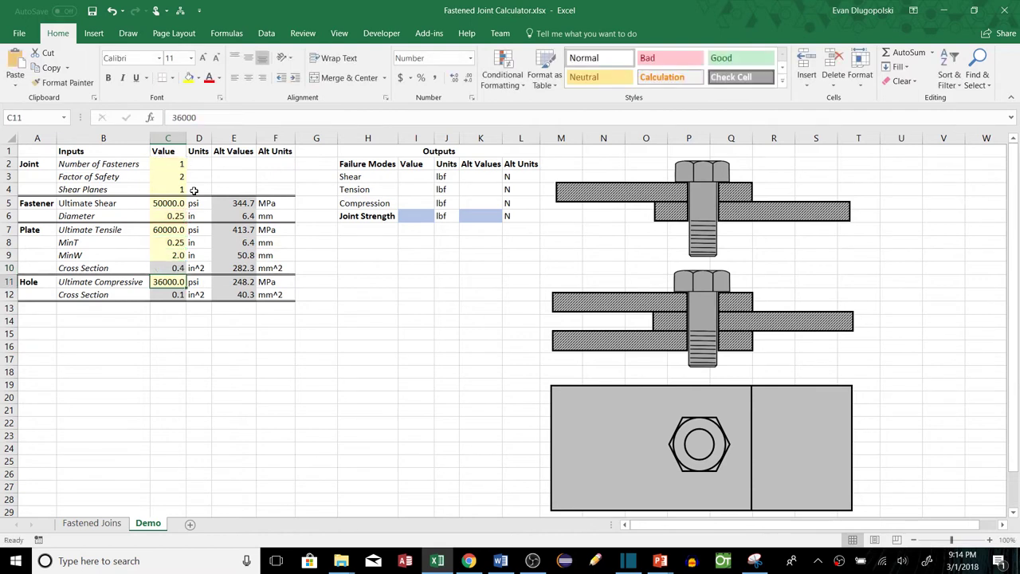
left_click(178, 264)
left_click(454, 78)
- Set the number of fasteners to 2 to check its effect on the plate's cross section
left_click(169, 162)
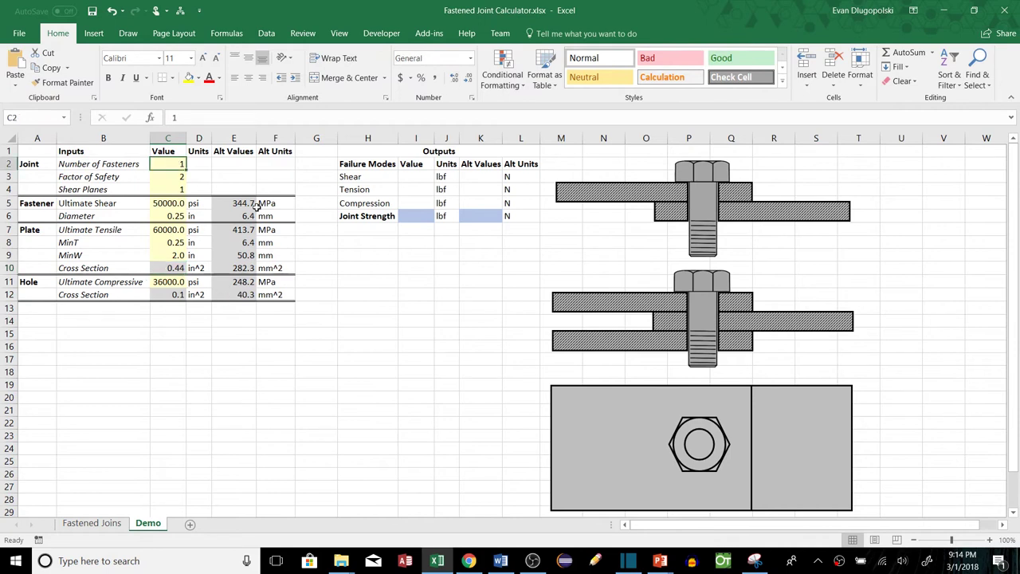
type("2")
key("Return")
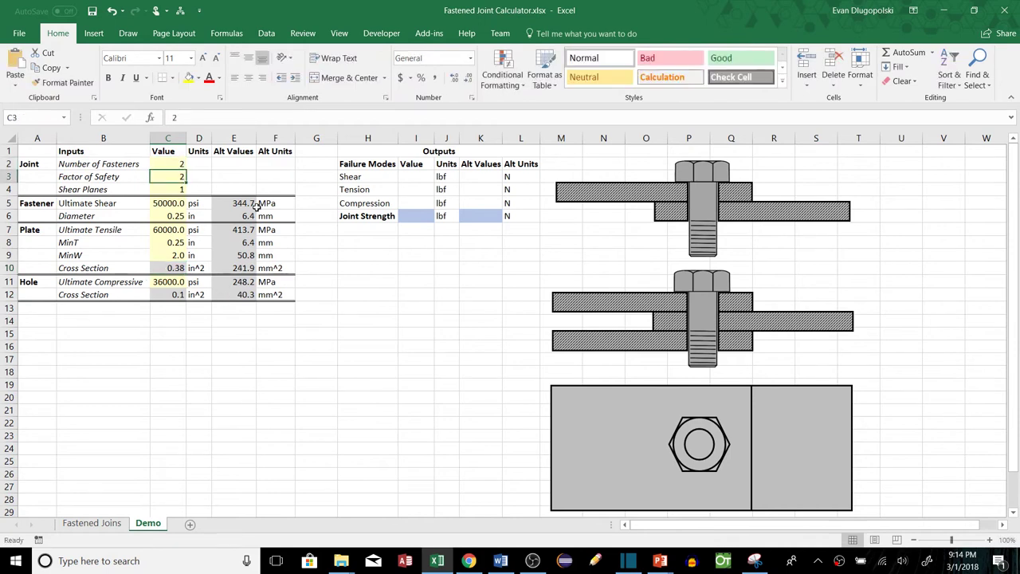
key("Down")
key("Down")
key("Down")
key("Down")
key("Down")
key("Down")
key("Down")
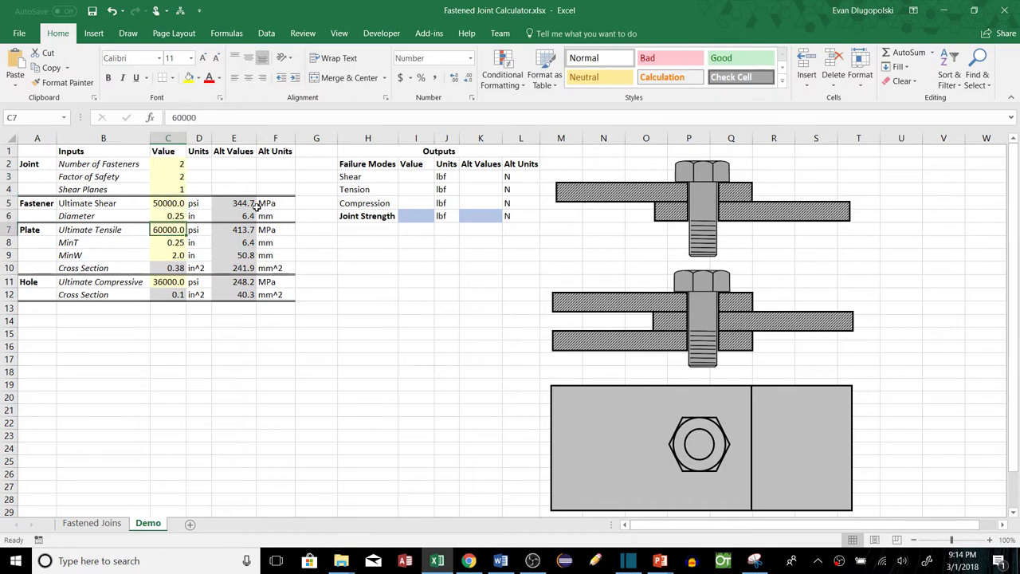
- Set the number of fasteners in C2 to 1
key("Up")
key("Up")
key("Up")
key("Up")
key("Up")
key("Up")
key("Up")
key("Up")
type("1")
key("Return")
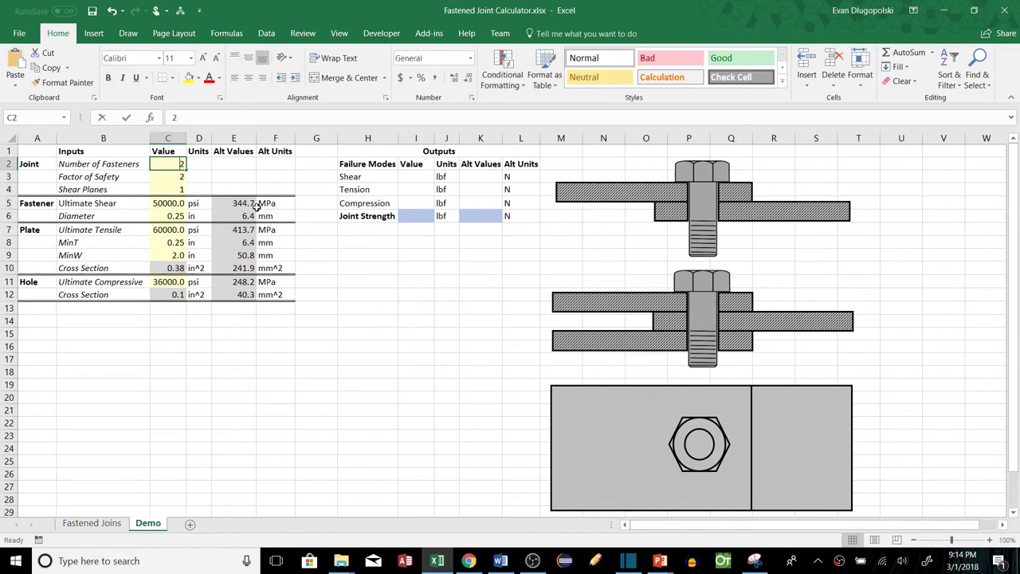
- Show the hole cross section in C12 to two decimal places and change its formula to =C6*C8*C2
left_click(124, 318)
left_click(177, 295)
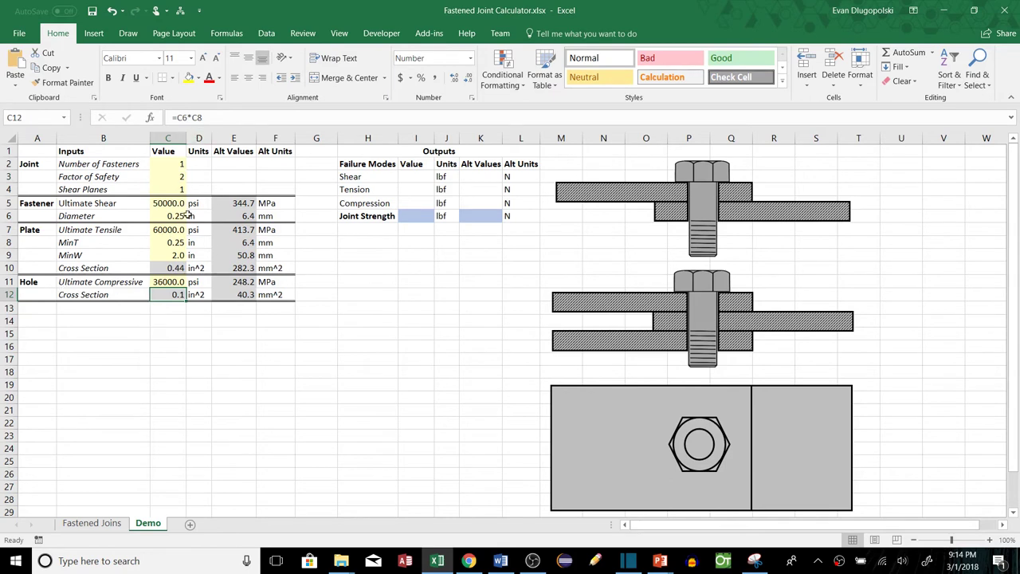
left_click(454, 78)
double_click(172, 295)
type("*")
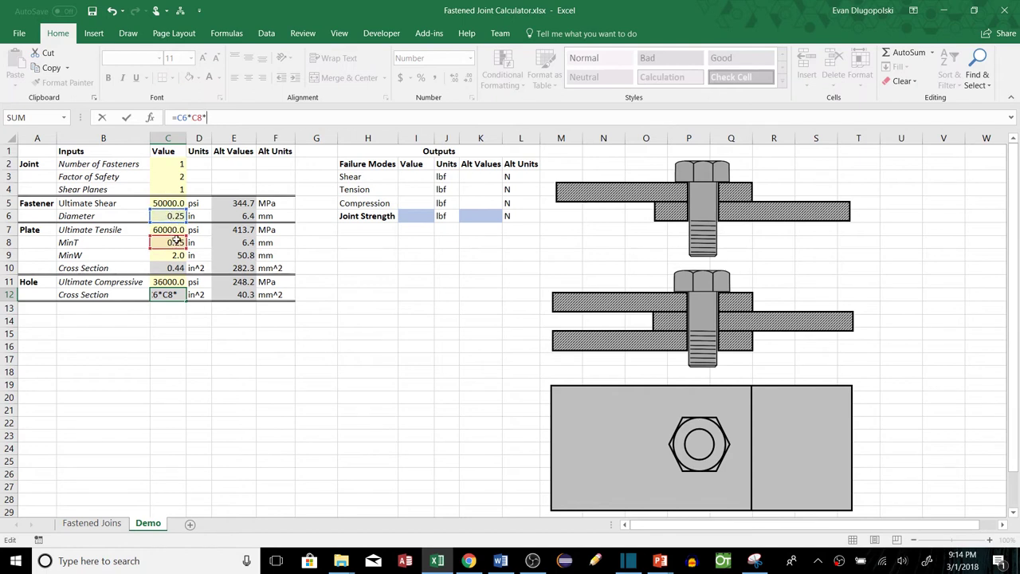
left_click(175, 166)
key("Return")
left_click(102, 333)
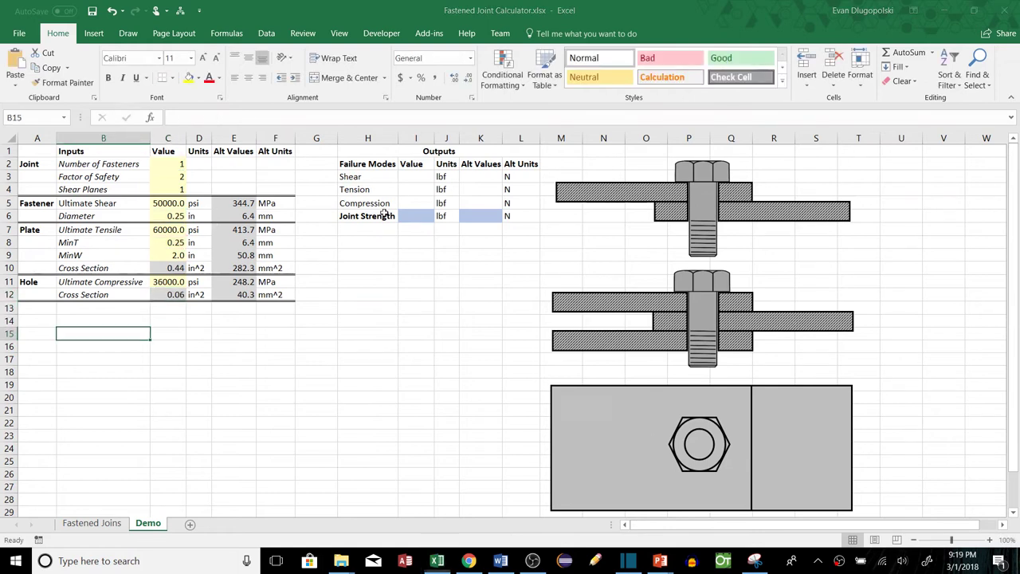
- Paste the copied stress = force / area picture, shrink it and place it below the inputs table
left_click_drag(416, 176, 415, 228)
left_click(415, 254)
left_click(165, 368)
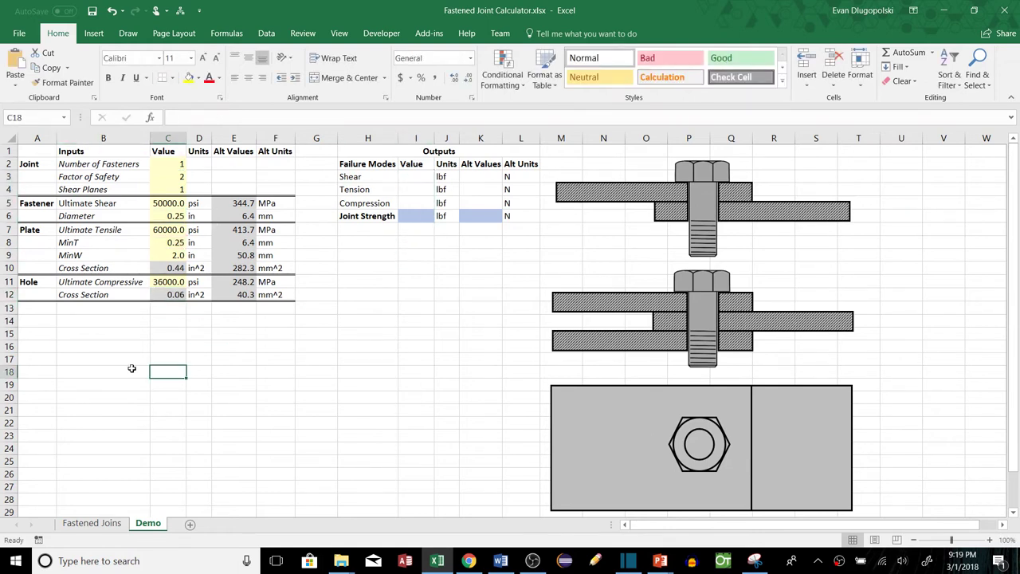
key("ctrl+v")
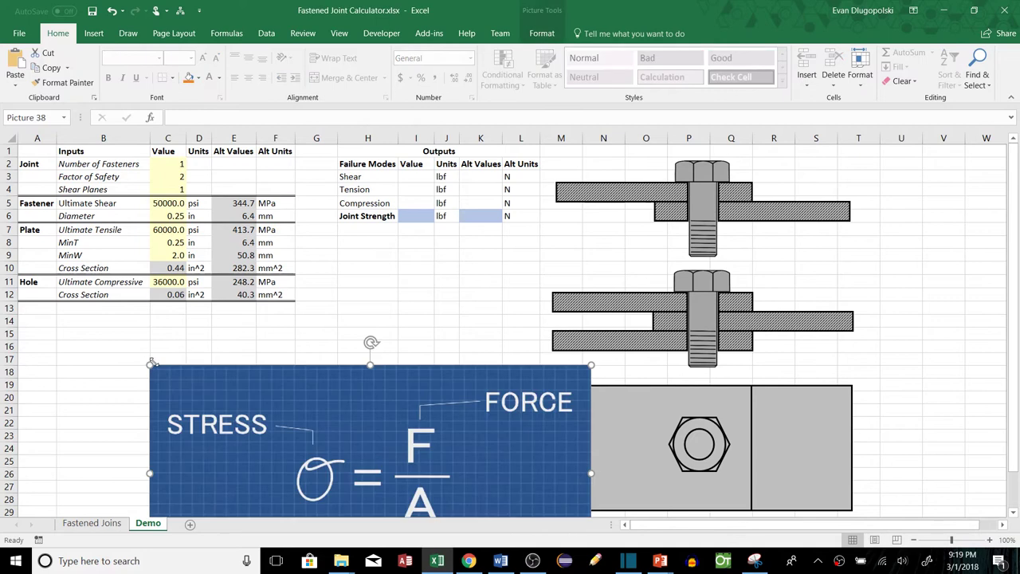
left_click_drag(179, 380, 186, 344)
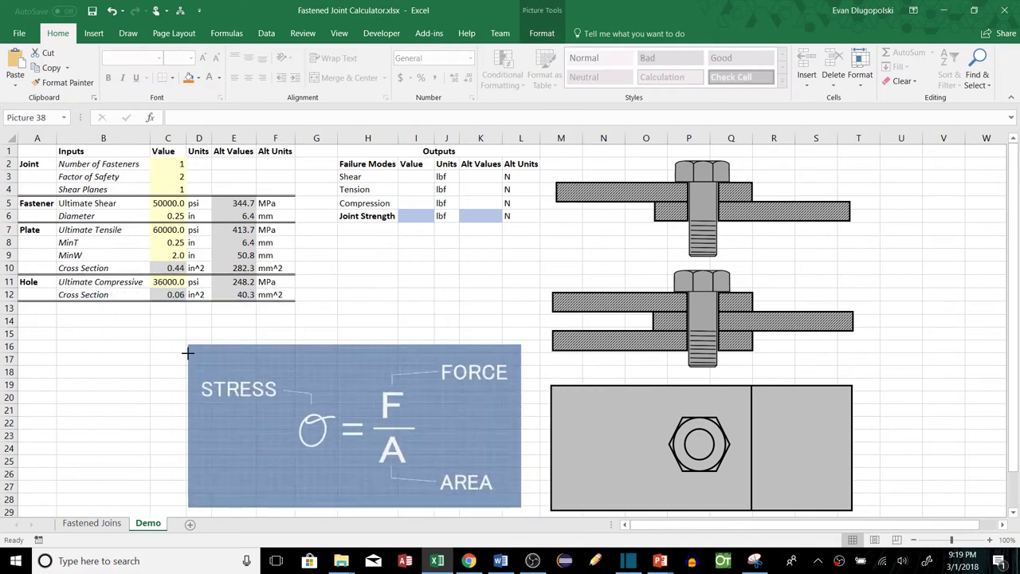
left_click_drag(334, 408, 245, 385)
left_click_drag(99, 324, 142, 344)
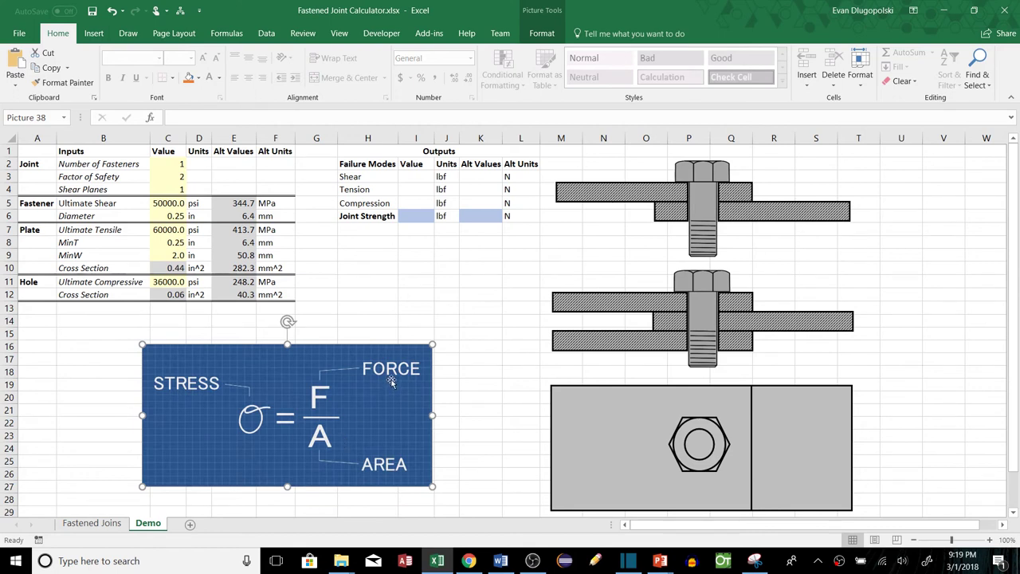
- Examine the failure mode output cells and the ultimate shear, tensile and compressive inputs they depend on
left_click_drag(416, 177, 416, 204)
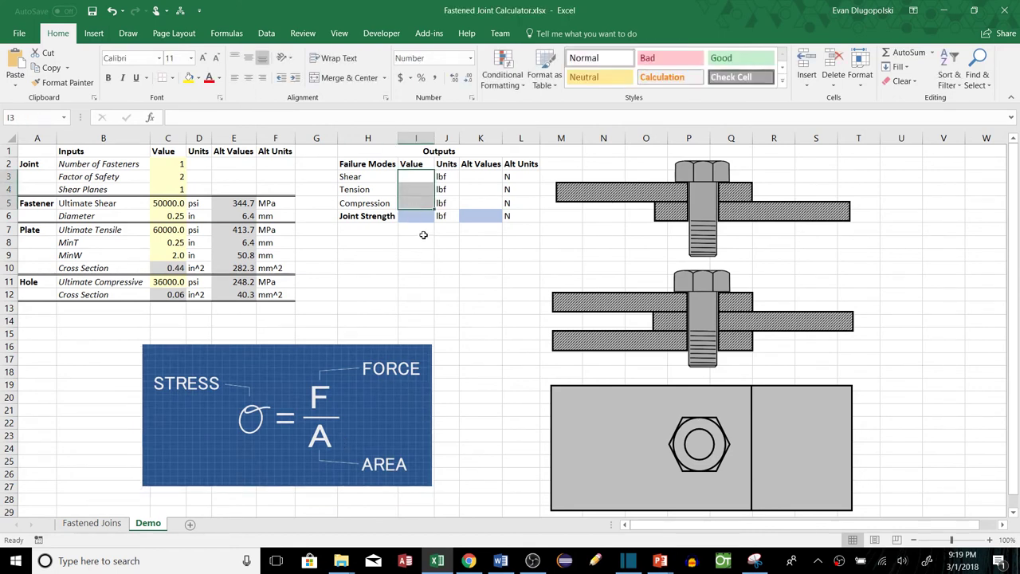
left_click(414, 214)
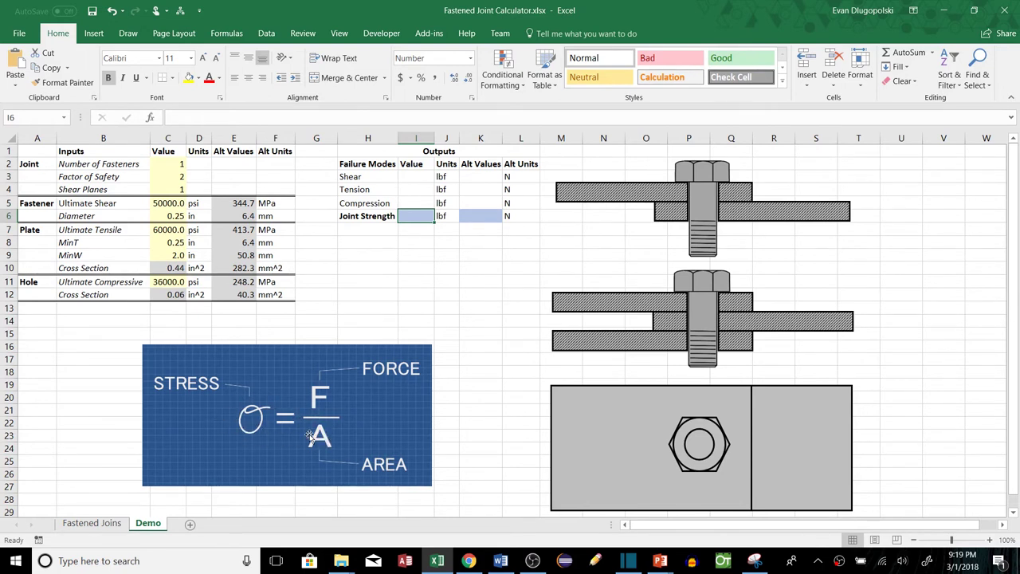
left_click(159, 204)
left_click_drag(67, 204, 163, 205)
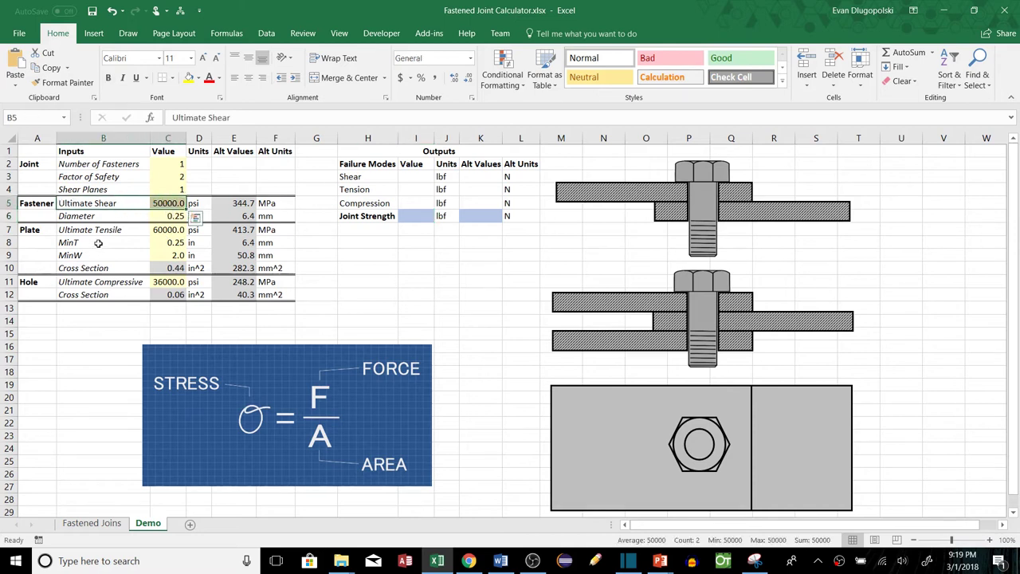
left_click_drag(90, 230, 166, 231)
left_click_drag(97, 281, 170, 283)
left_click(165, 204)
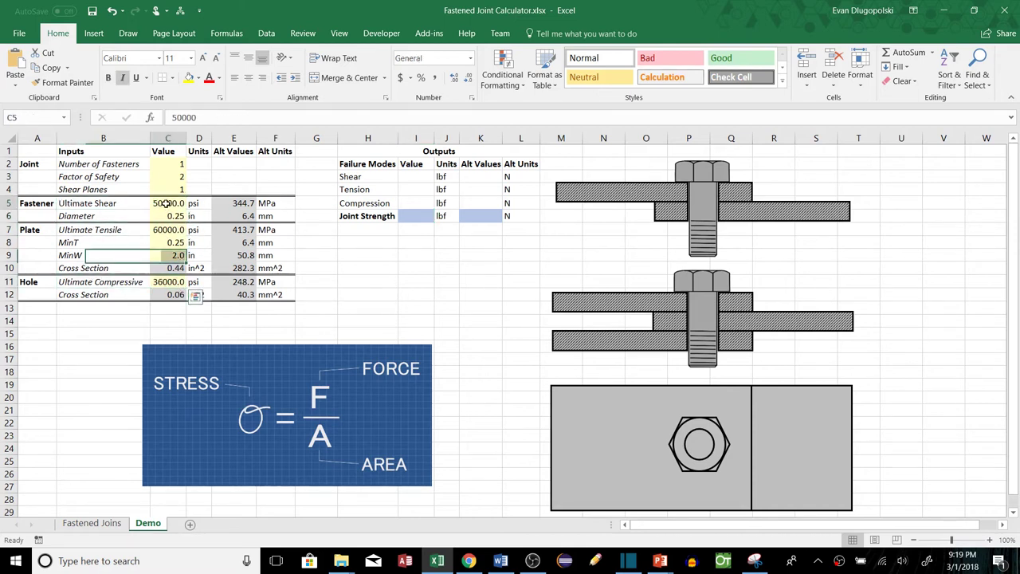
left_click_drag(108, 204, 164, 205)
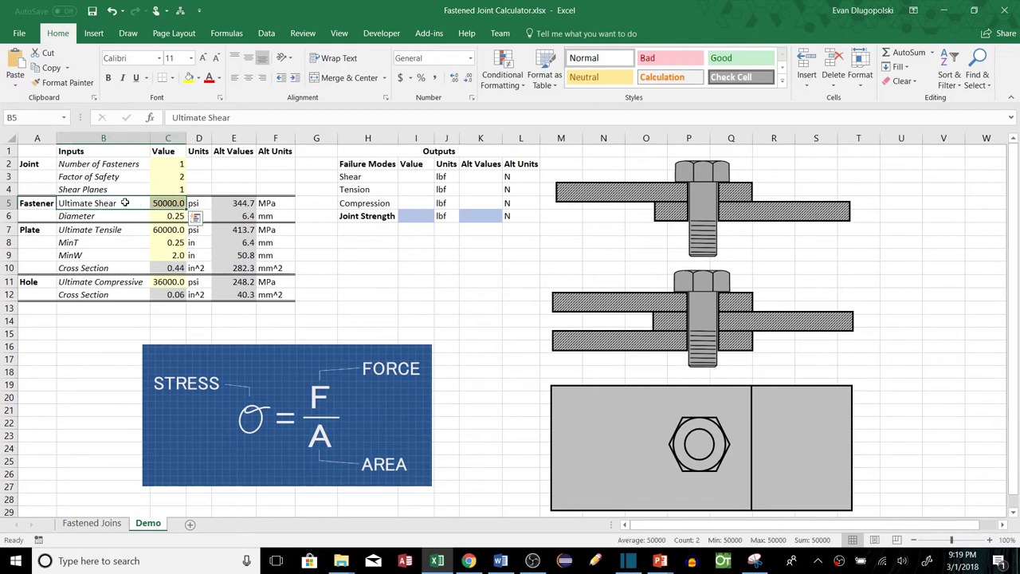
left_click(145, 203)
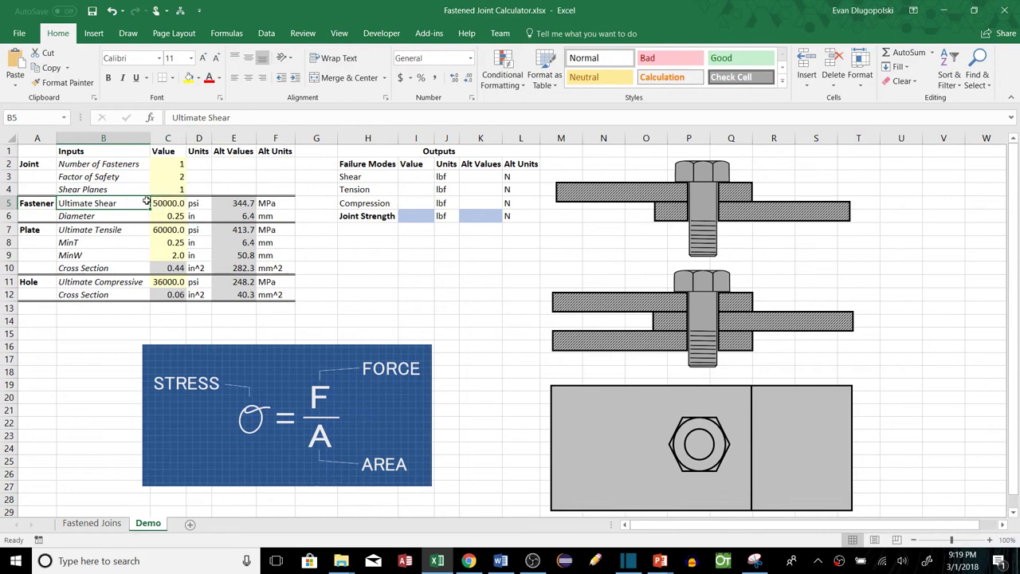
key("Tab")
left_click_drag(106, 204, 164, 232)
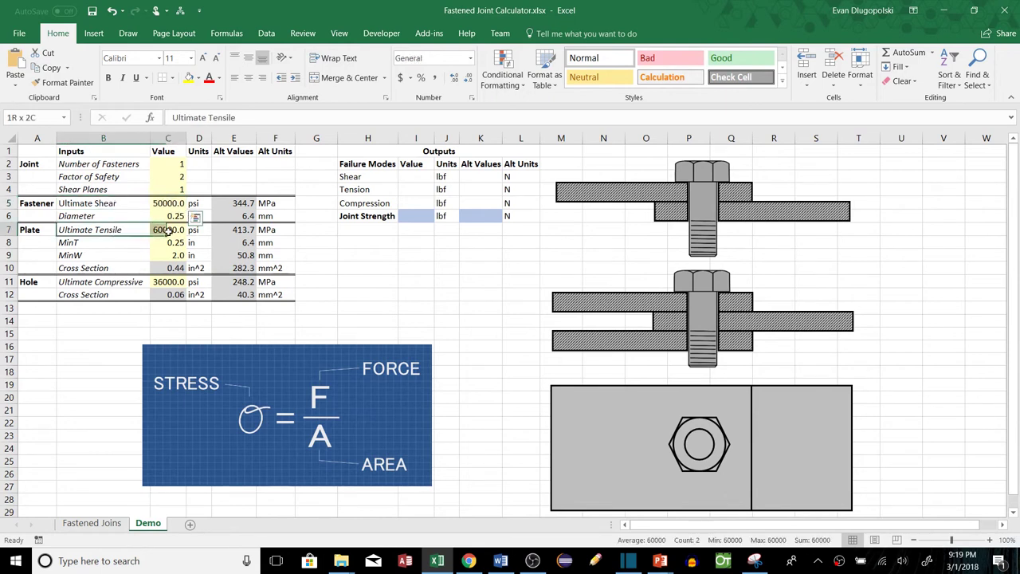
mouse_move(111, 287)
left_mouse_down()
mouse_move(164, 282)
mouse_move(104, 295)
left_mouse_up()
left_click(104, 321)
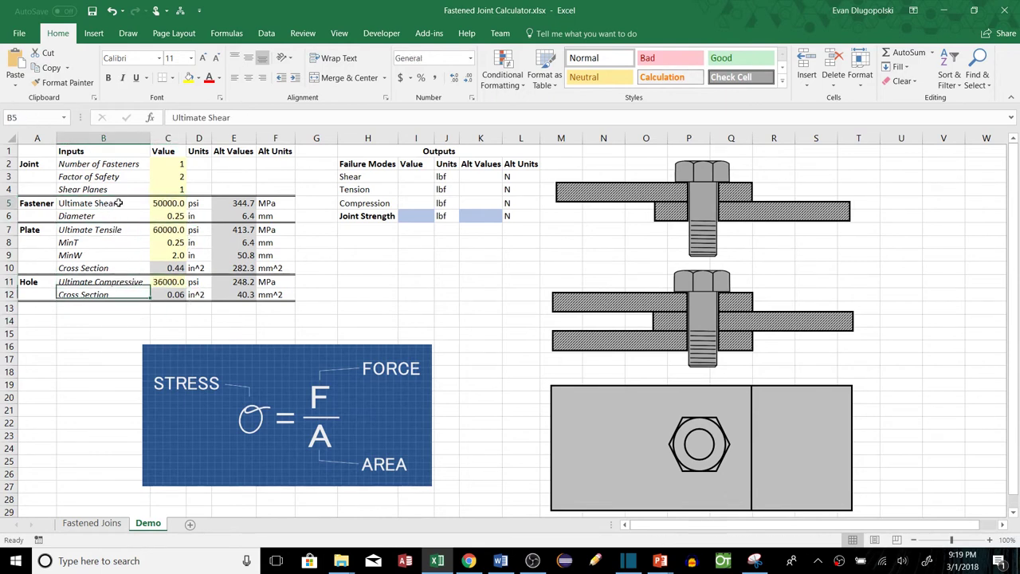
left_click_drag(104, 204, 164, 204)
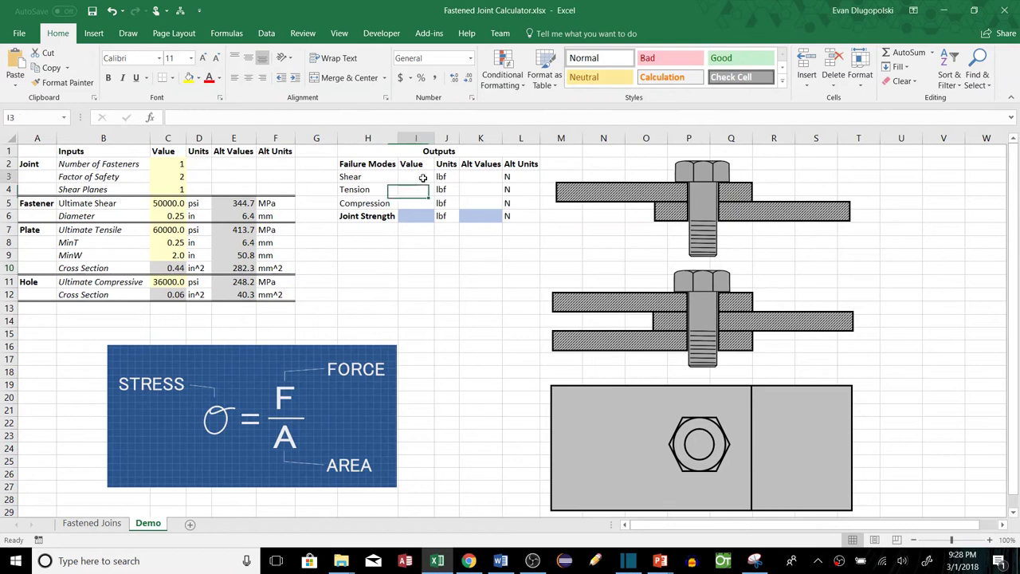
- Enter the shear strength formula =C5*(PI()*(C6/2)^2)*C2*C4 in cell I3, including the number of fasteners and shear planes
left_click(423, 177)
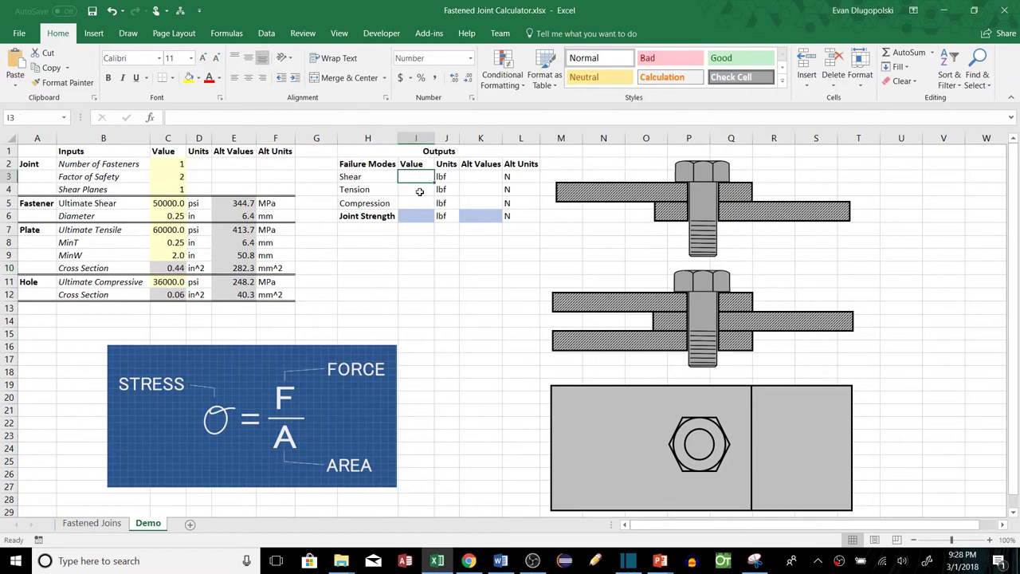
type("=")
left_click(169, 204)
type("*")
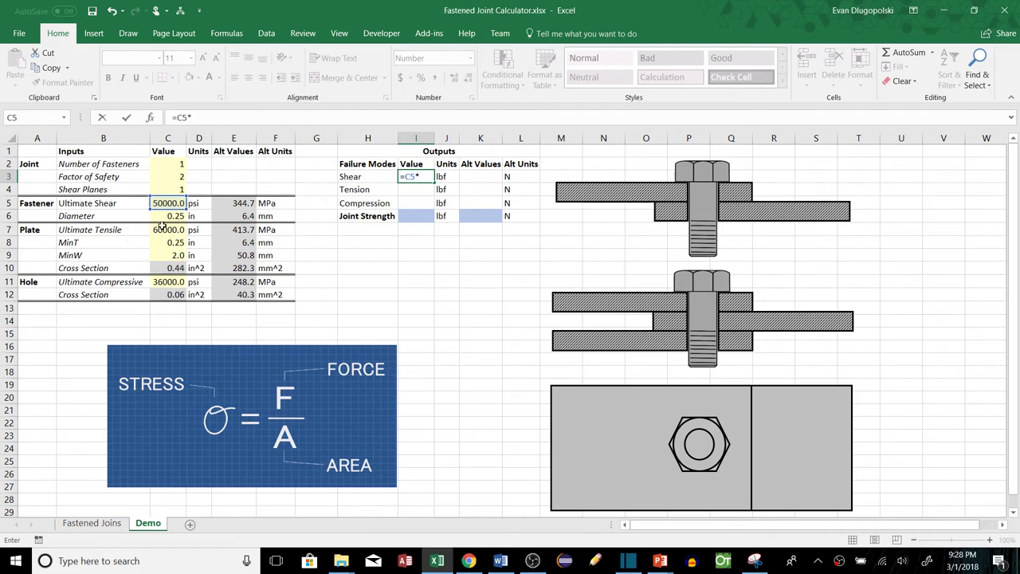
type("(PI()*")
left_click(167, 216)
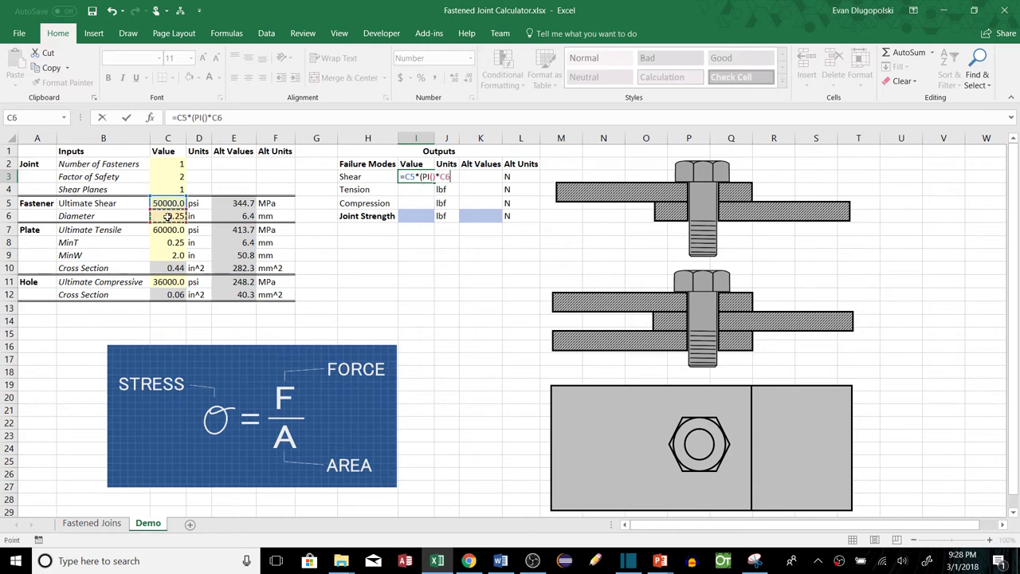
type("/2")
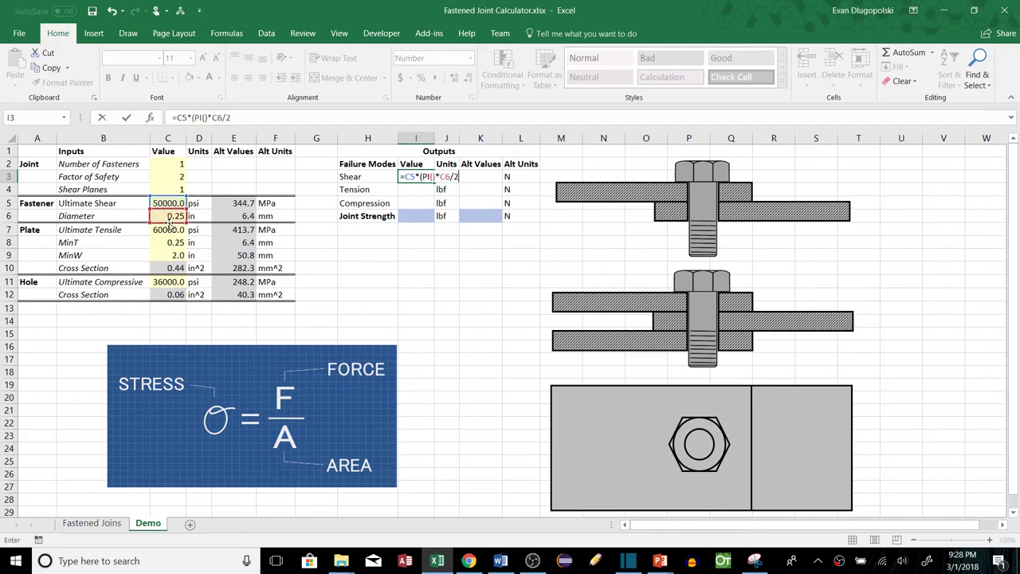
left_click(440, 177)
type("(C6/2)^2")
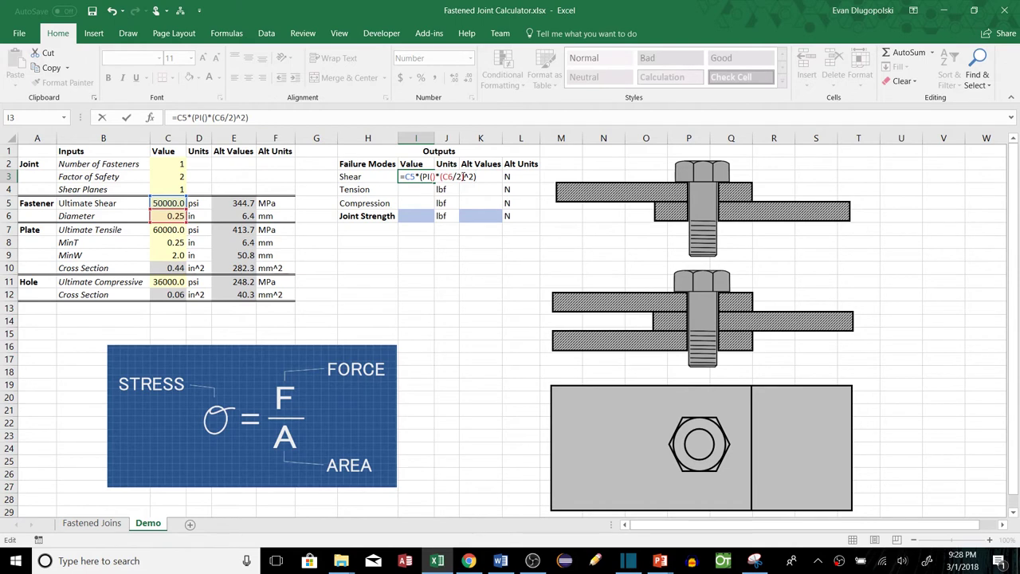
type(")*")
left_click(163, 163)
type("*")
left_click(168, 189)
type(")")
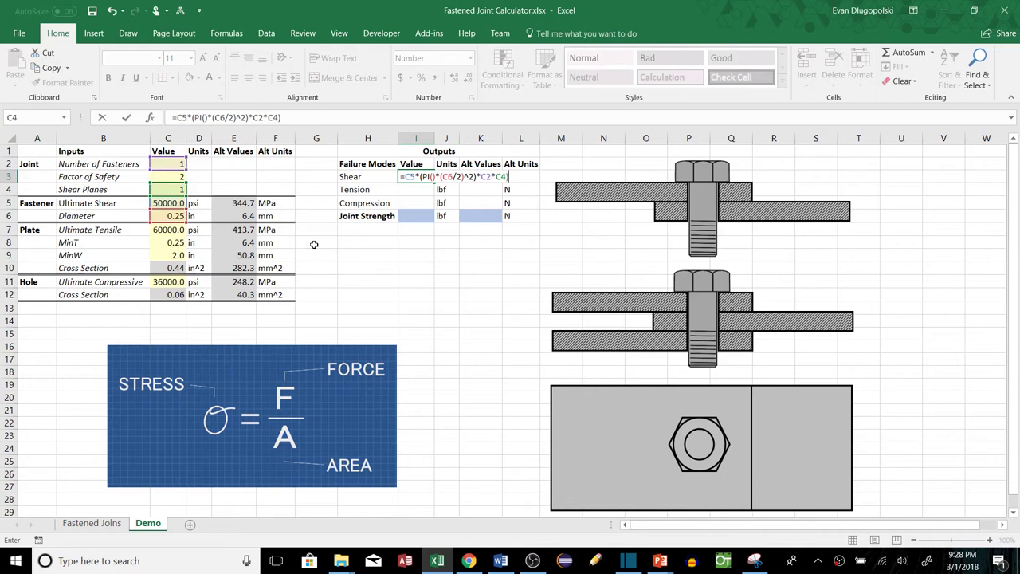
key("Return")
- Divide the shear formula in I3 by the factor of safety so it reads =(C5*(PI()*(C6/2)^2)*C2*C4)/C3
key("Up")
left_click(176, 118)
type("(")
left_click(304, 117)
type(")/2")
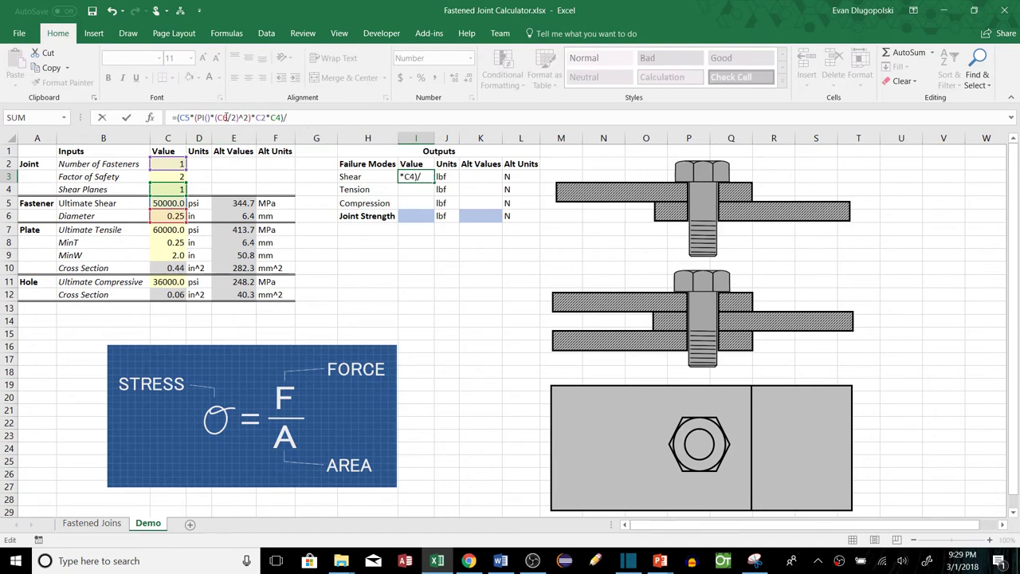
left_click(168, 176)
key("Return")
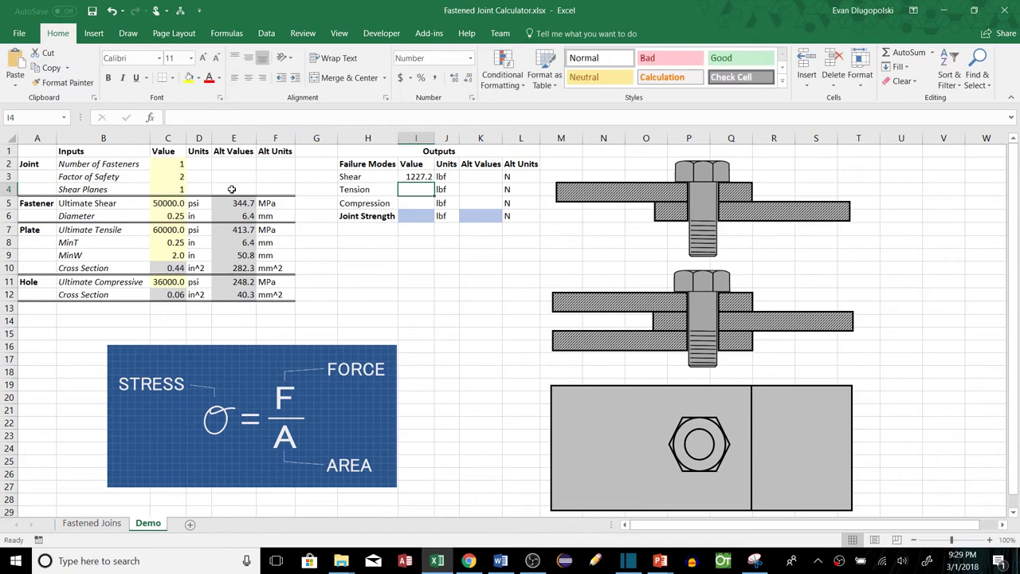
left_click(415, 177)
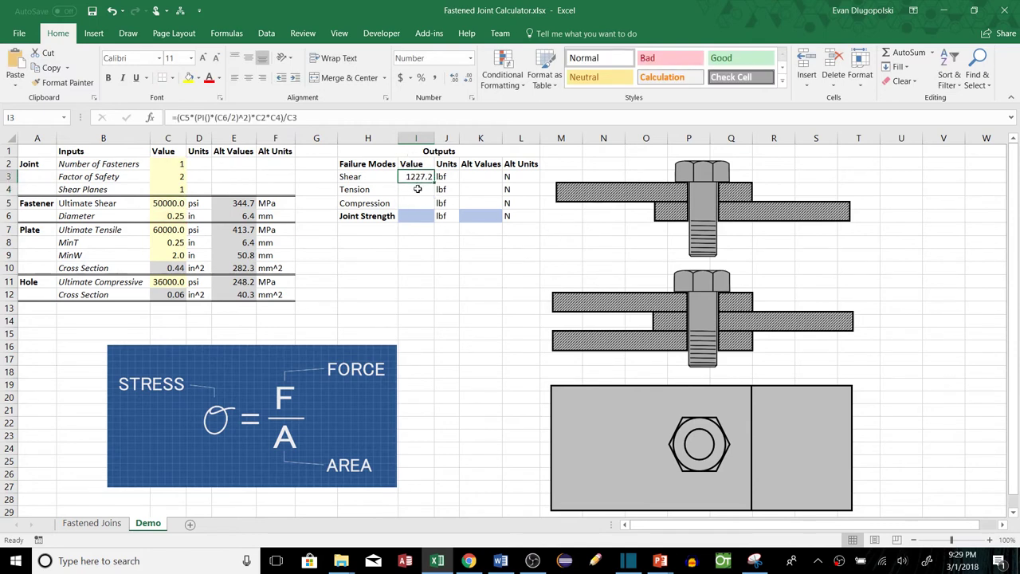
- Calculate the plate's tension strength in cell I4 with the formula =C7*C10/C3
left_click(416, 191)
type("=")
left_click(169, 230)
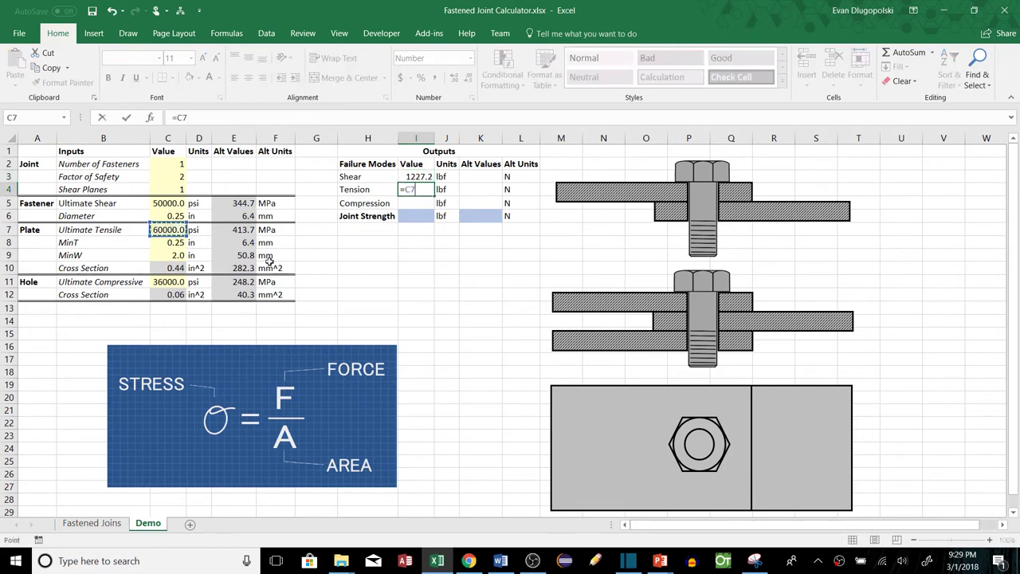
type("*")
left_click(177, 269)
type("/")
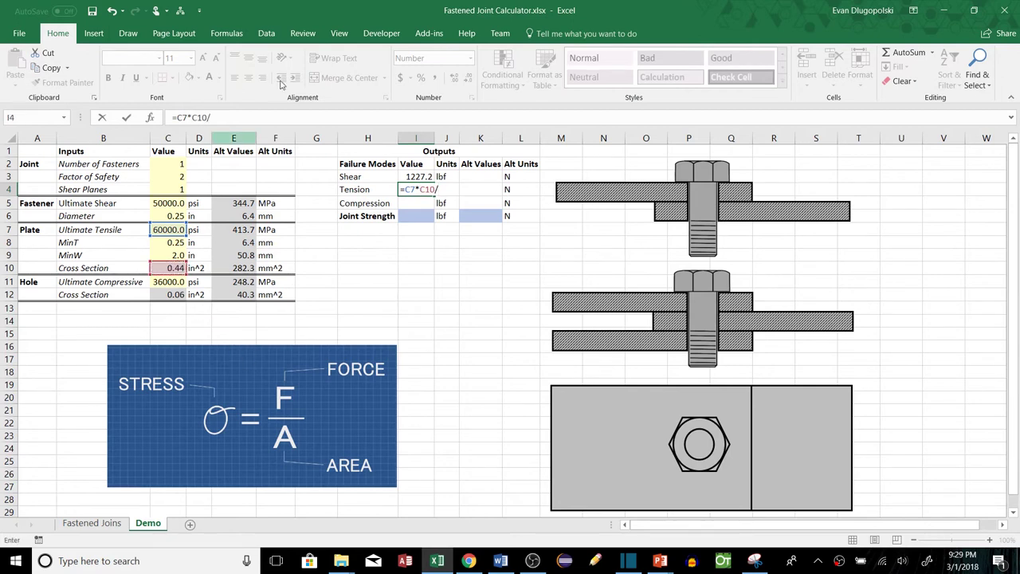
left_click(177, 176)
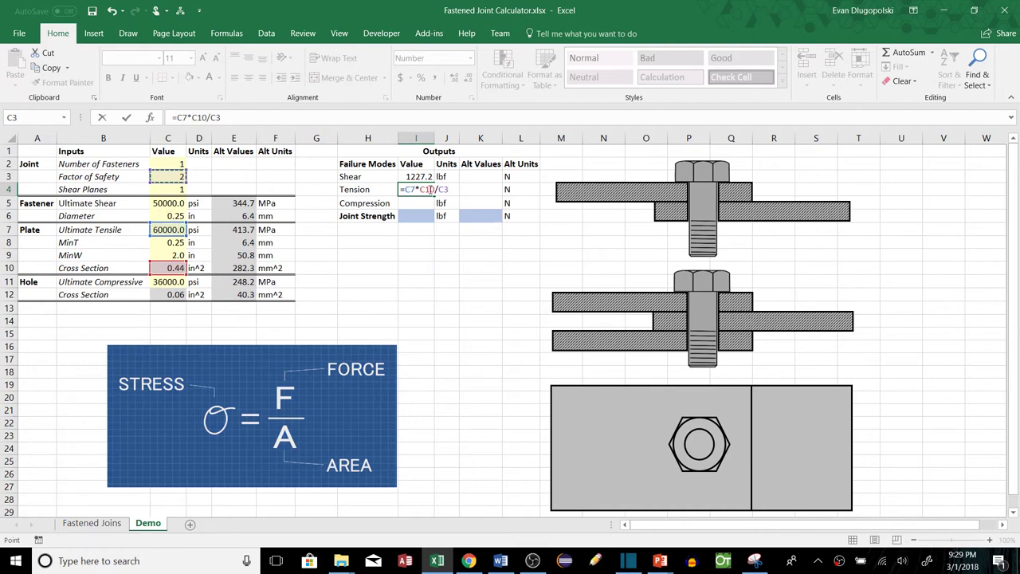
key("Return")
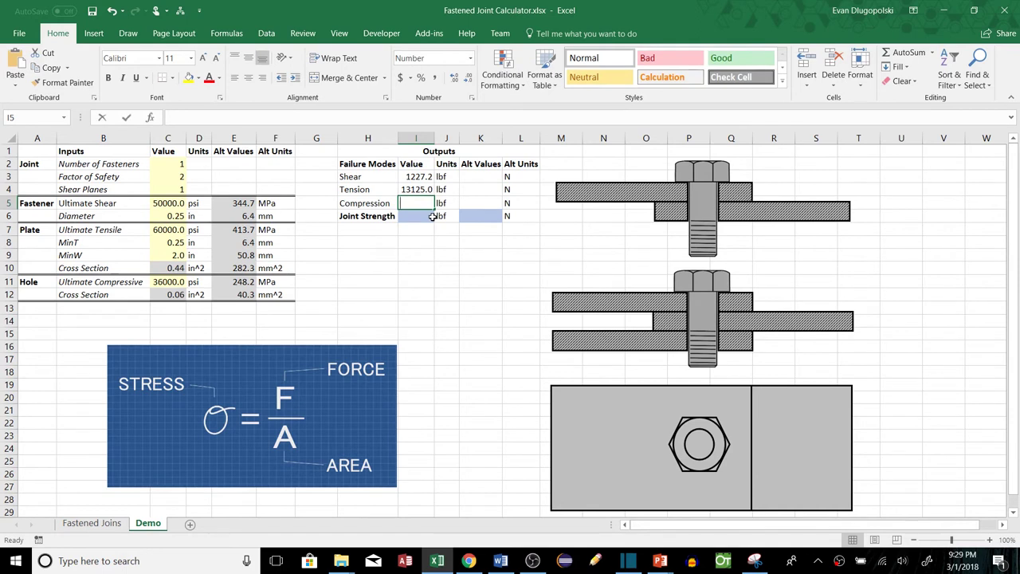
- Calculate the hole's compression strength in cell I5 with the formula =C11*C12/C3
type("=")
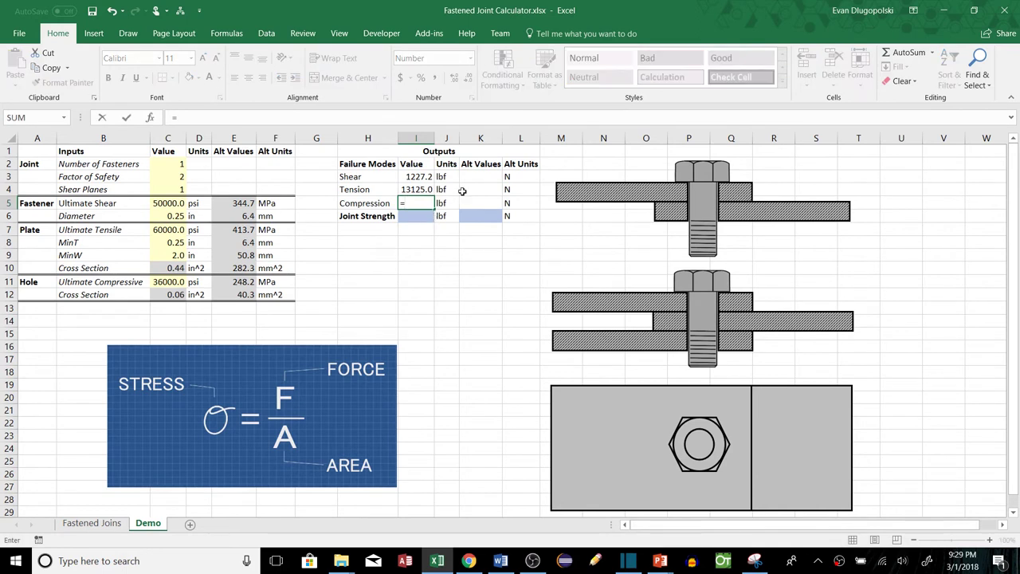
left_click(176, 284)
type("*")
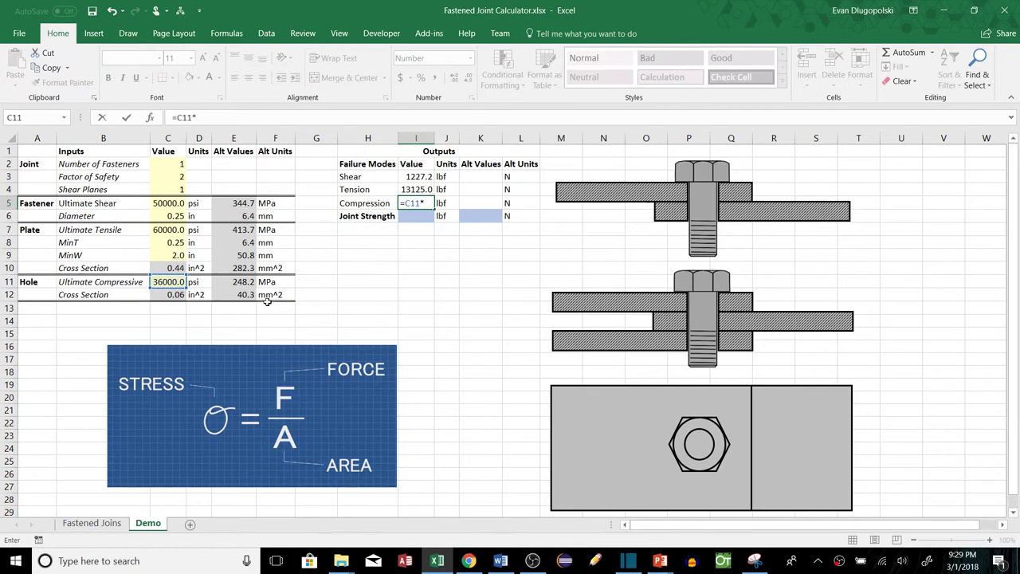
left_click(177, 295)
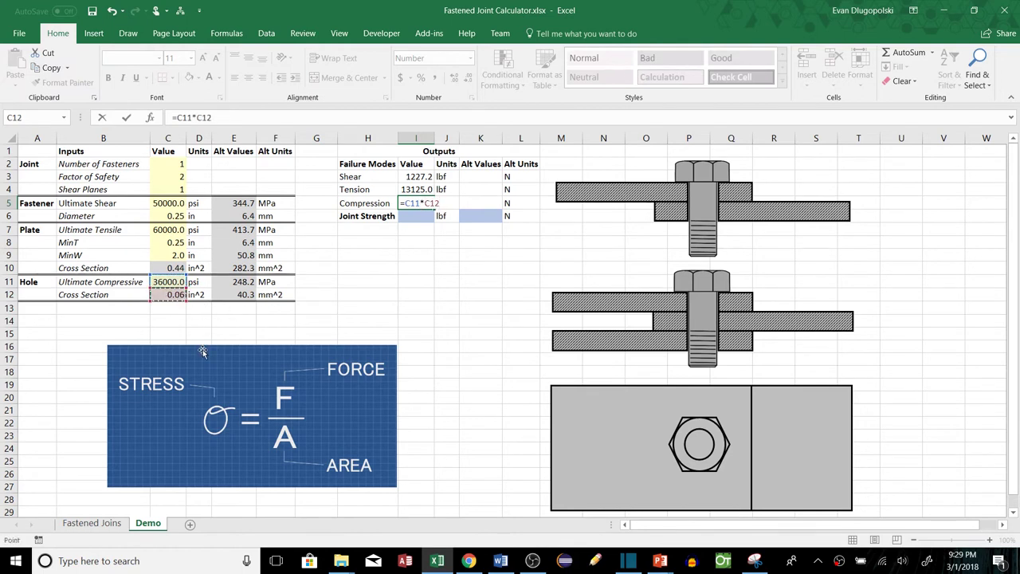
type("/")
left_click(171, 177)
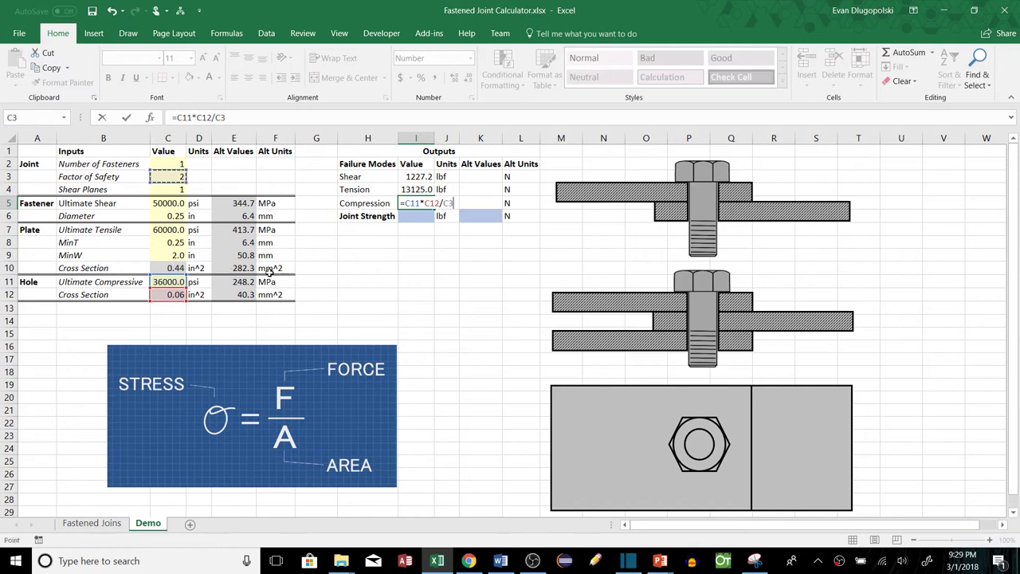
key("Return")
- Calculate the joint strength in cell I6 as the smallest failure mode value with =MIN(I3:I5)
type("=")
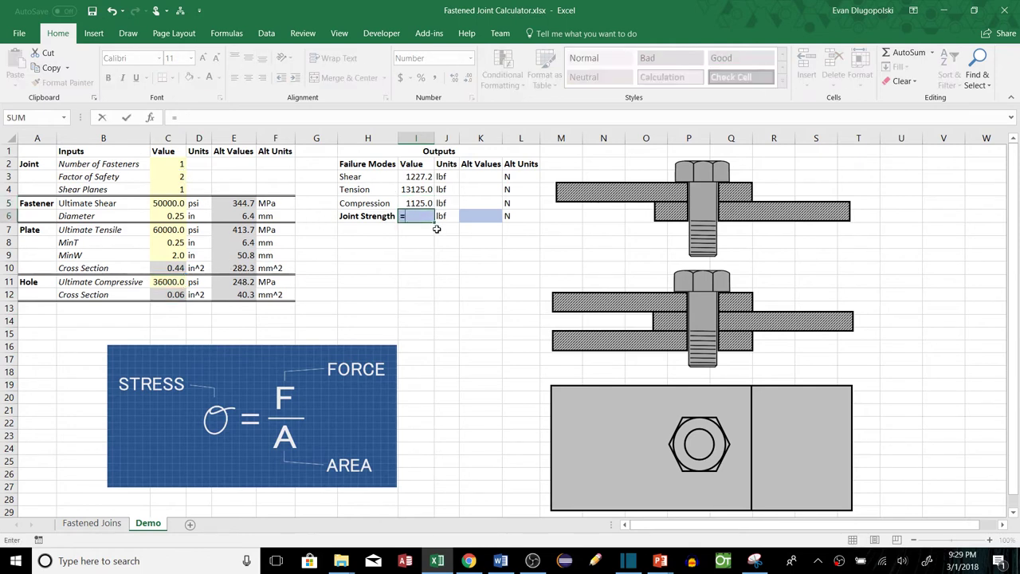
type("MIN(")
left_click_drag(412, 177, 420, 204)
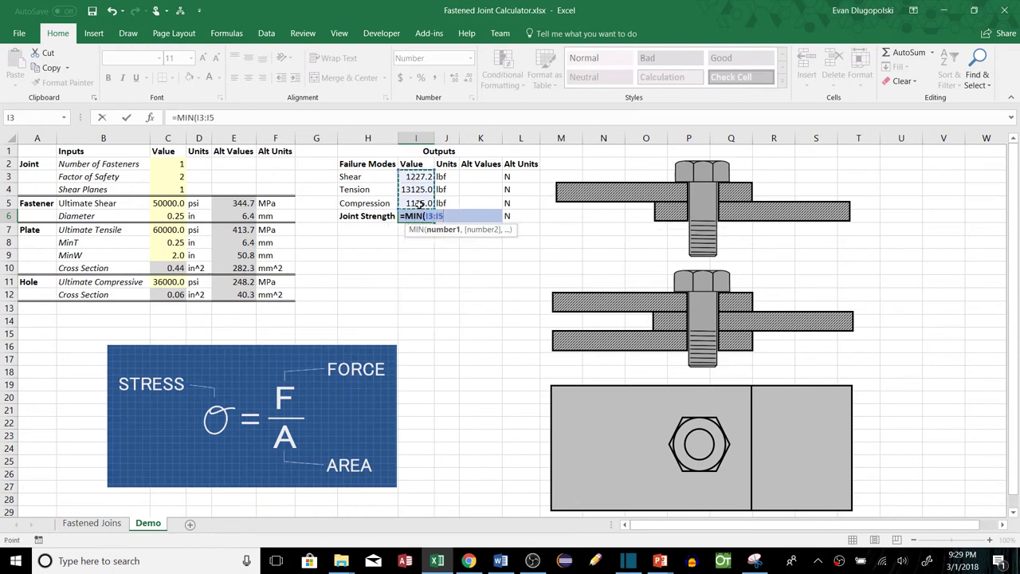
type(")")
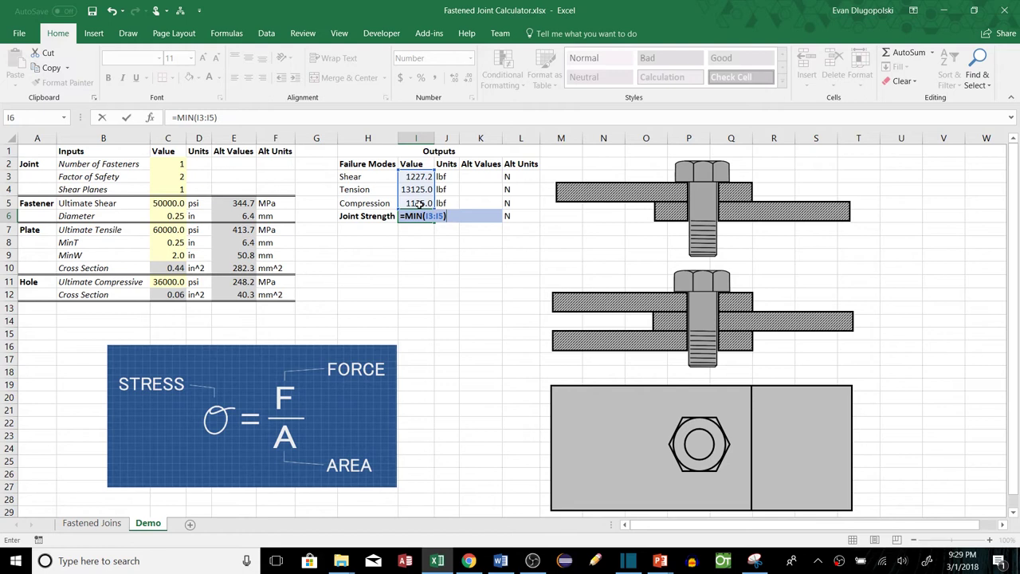
key("Return")
left_click(443, 255)
left_click(414, 216)
left_click_drag(362, 203, 416, 204)
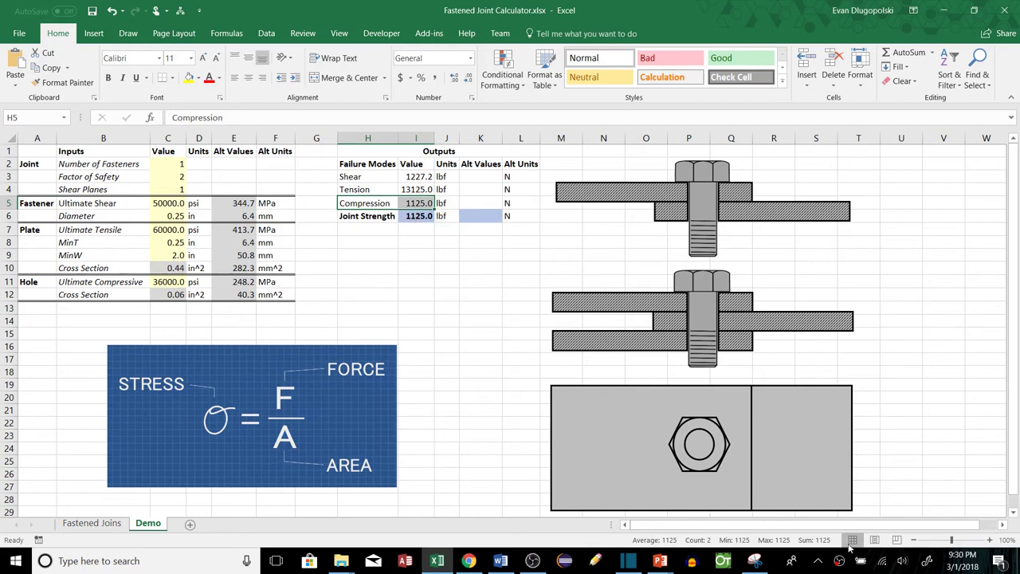
- Convert the shear strength from lbf to N in cell K3 with the formula =CONVERT(I3,J3,L3)
left_click(487, 177)
type("=con")
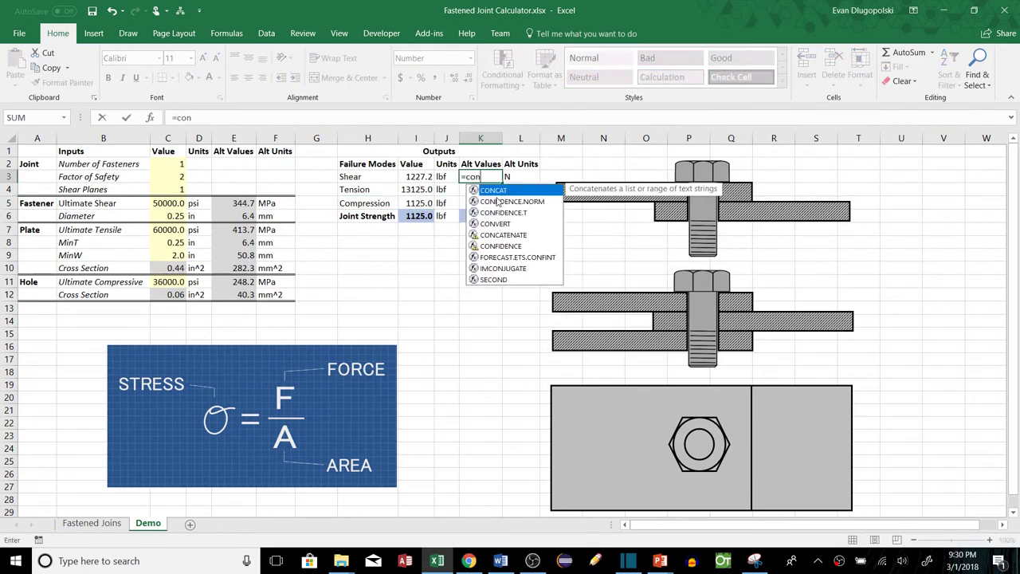
key("Tab")
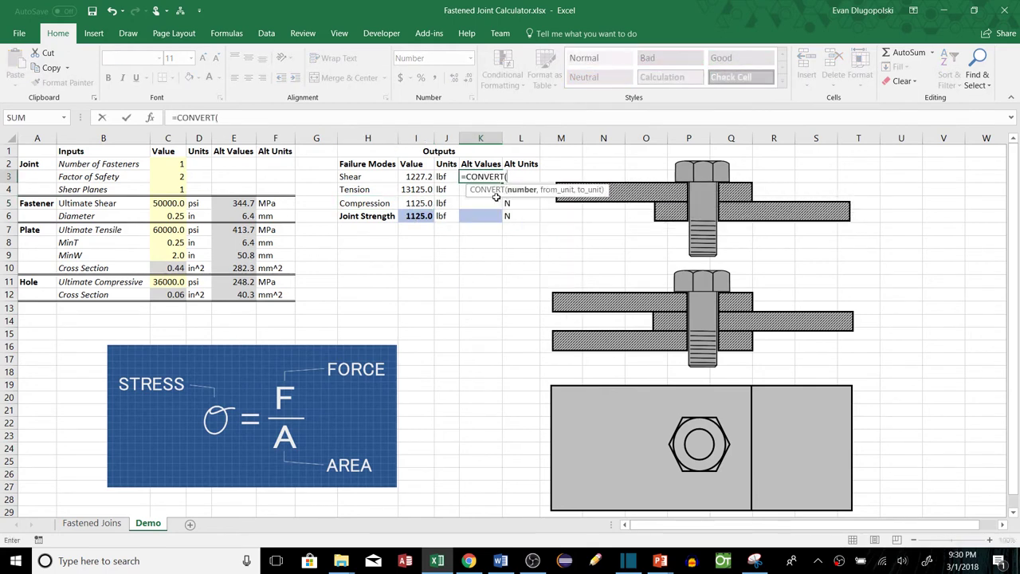
left_click(406, 175)
type(",")
left_click(444, 177)
type(",L3)")
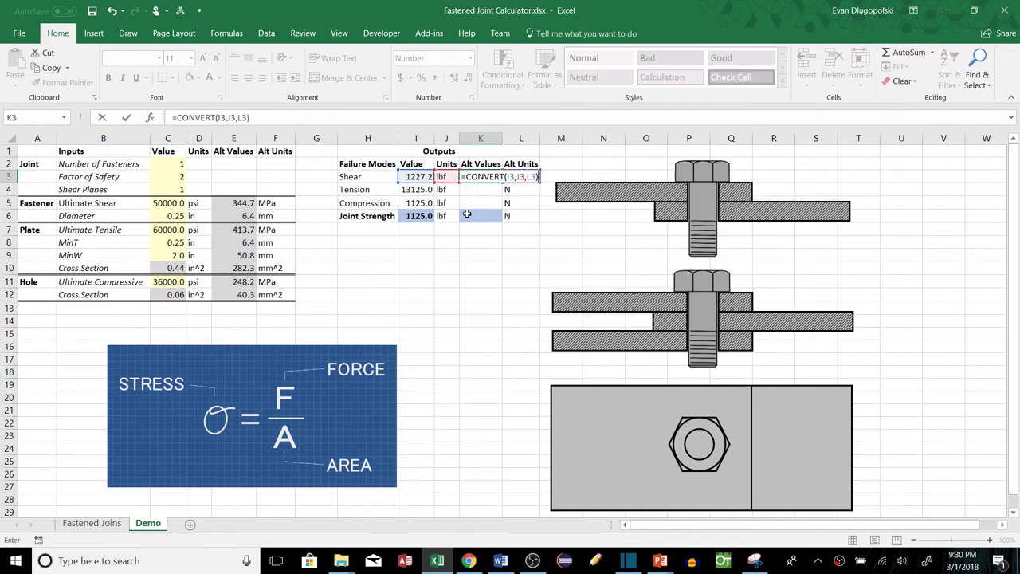
key("Return")
- Copy the unit conversion formula from K3 down through K6 for tension, compression and joint strength
left_click(486, 177)
left_click_drag(504, 182, 494, 220)
left_click(534, 276)
left_click(473, 264)
left_click(470, 232)
left_click_drag(477, 180, 477, 215)
- Delete the blue stress = force / area formula picture below the inputs table
left_click(478, 268)
left_click(349, 380)
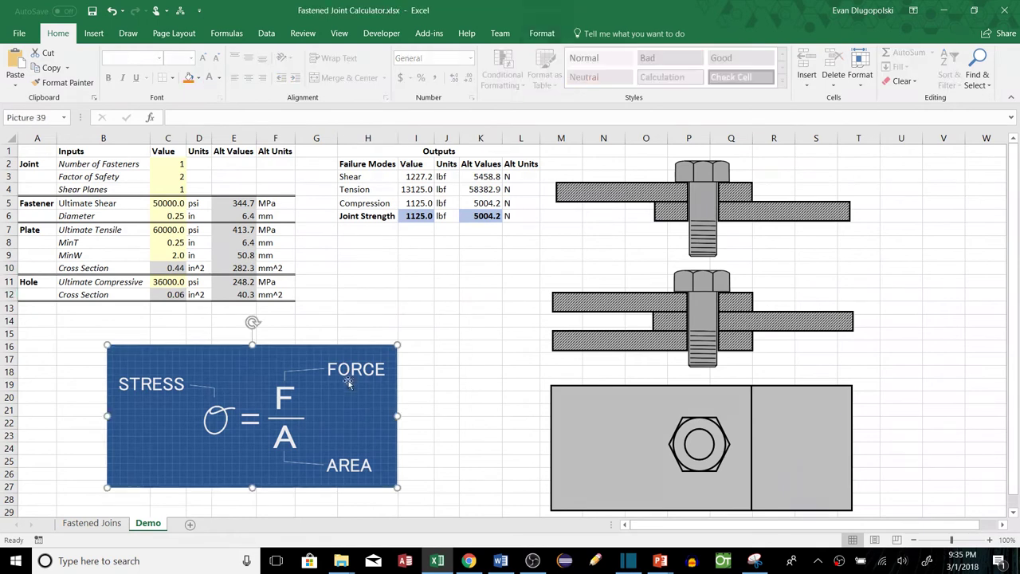
key("Delete")
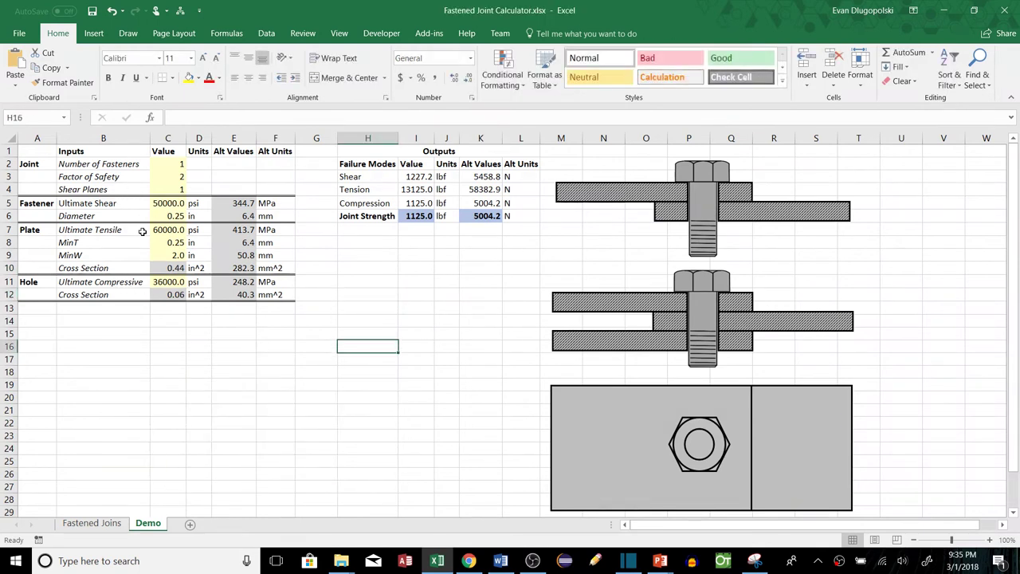
- Set the number of fasteners to 2 and the shear planes to 2 in the joint inputs
left_click(166, 165)
type("2")
key("Return")
key("Return")
type("2")
key("Return")
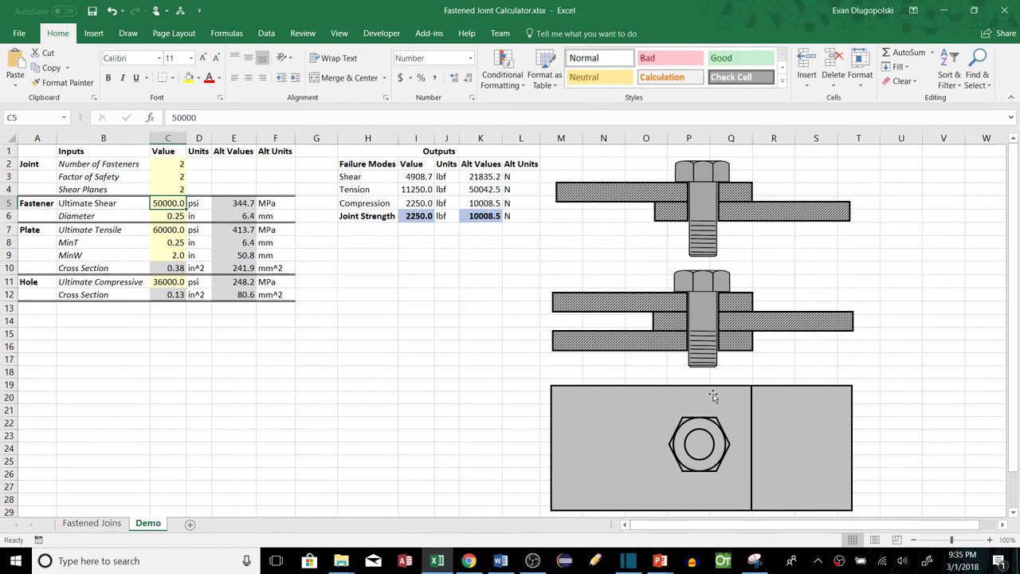
left_click(430, 269)
left_click(420, 217)
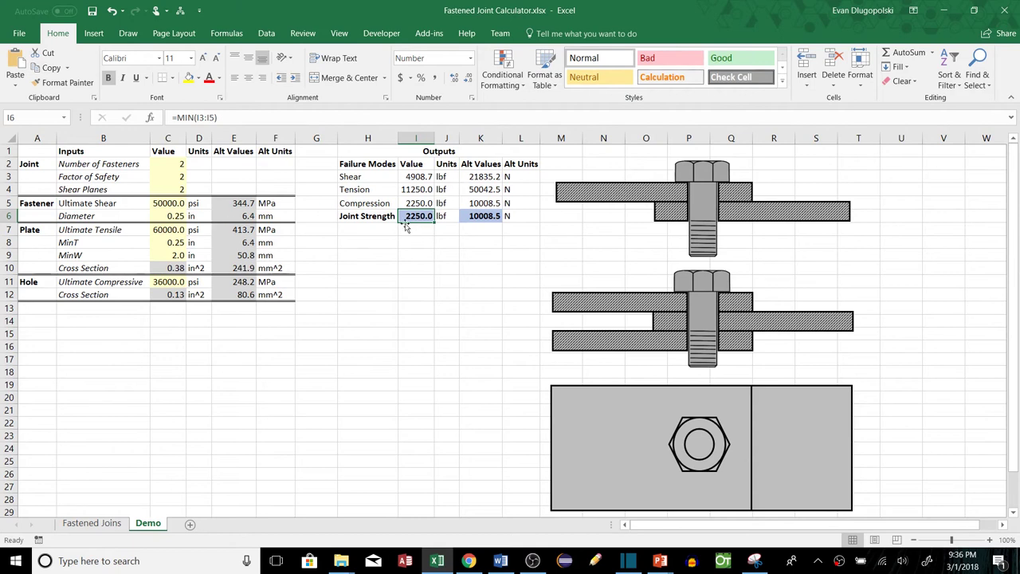
- Set the plate's MinW in cell C9 to 1.5 in
left_click(174, 258)
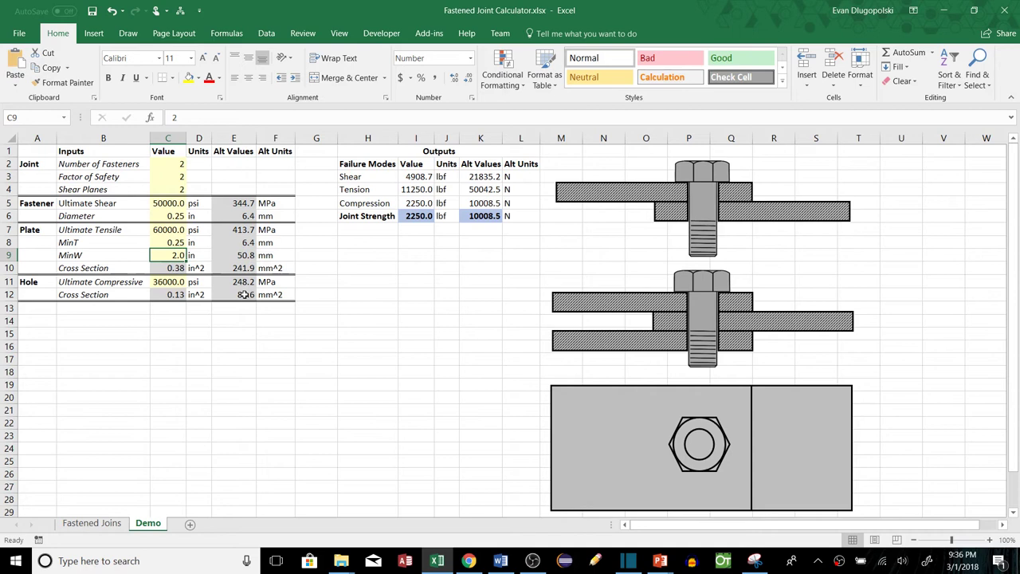
type("1.")
key("Return")
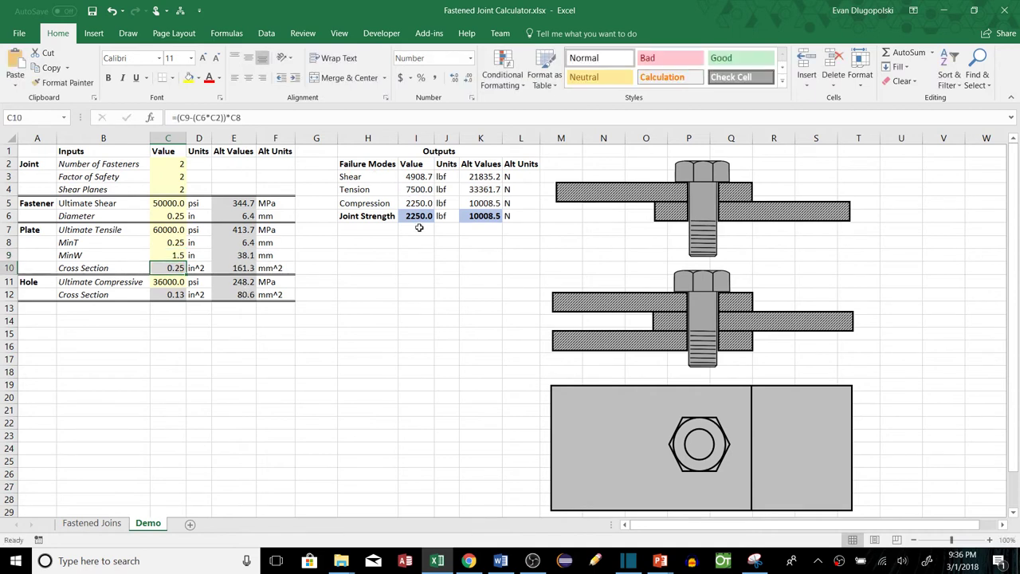
left_click(415, 254)
left_click(417, 203)
- Examine the joint strength output in I6 and the input values in column C that can be varied for an optimization
left_click(164, 243)
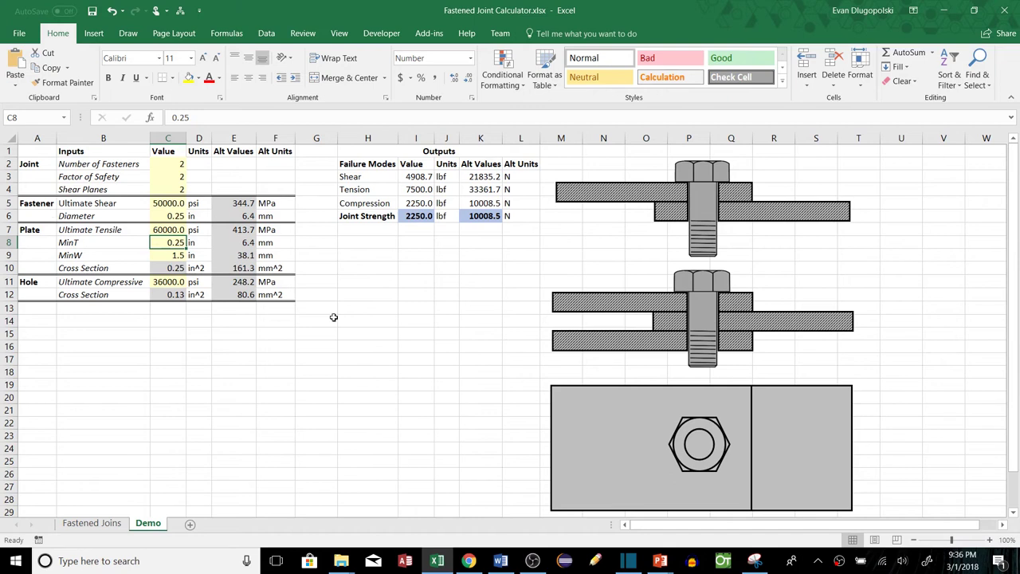
left_click(421, 225)
key("Up")
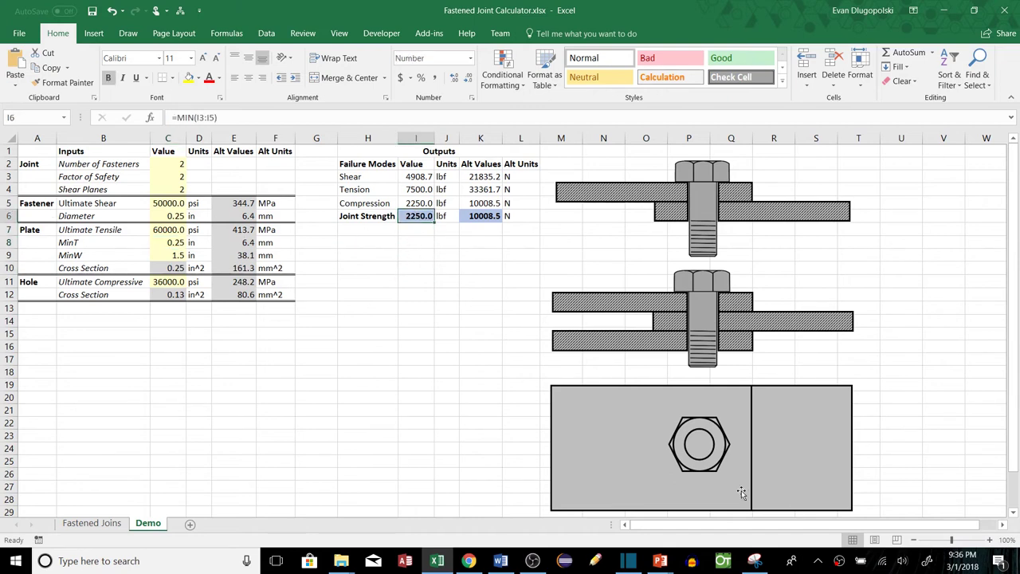
left_click(436, 253)
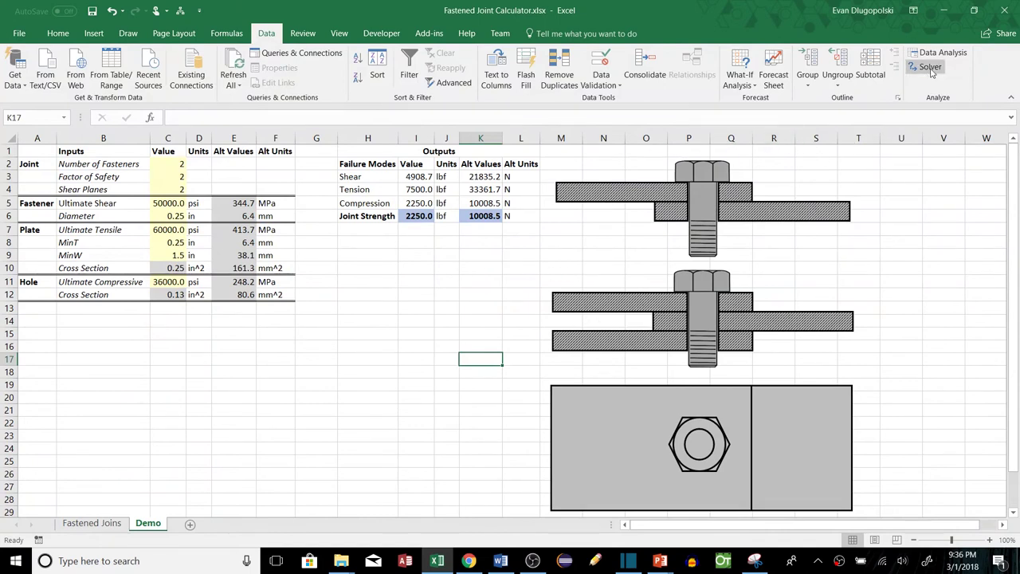
left_click(418, 219)
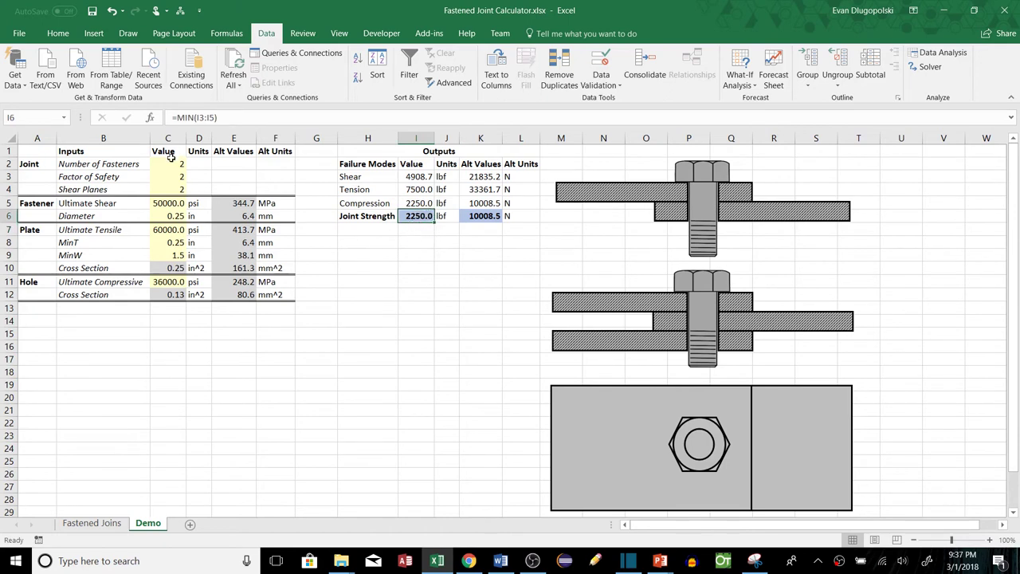
left_click_drag(175, 163, 170, 271)
left_click(280, 291)
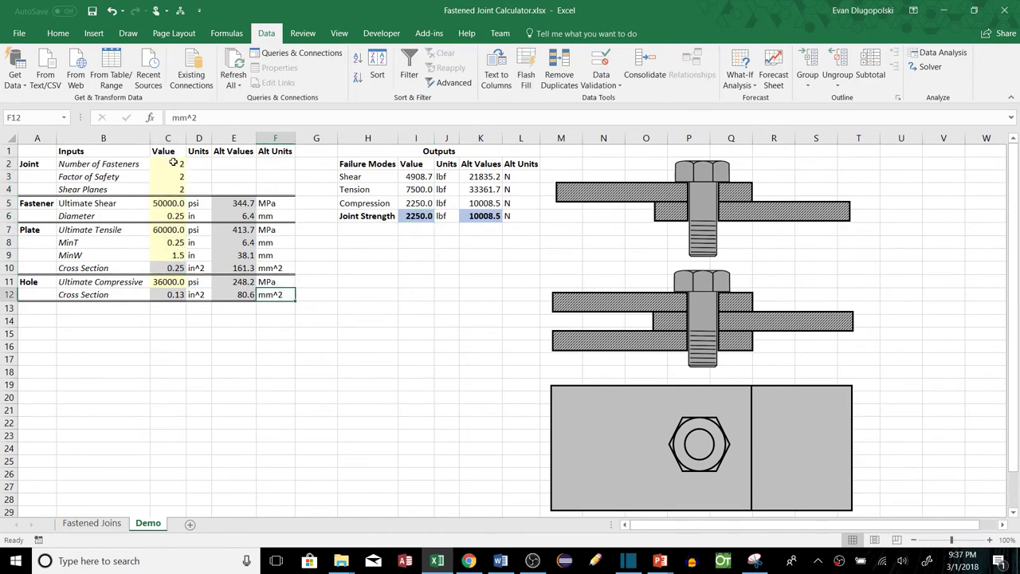
left_click_drag(174, 164, 174, 260)
left_click(232, 243)
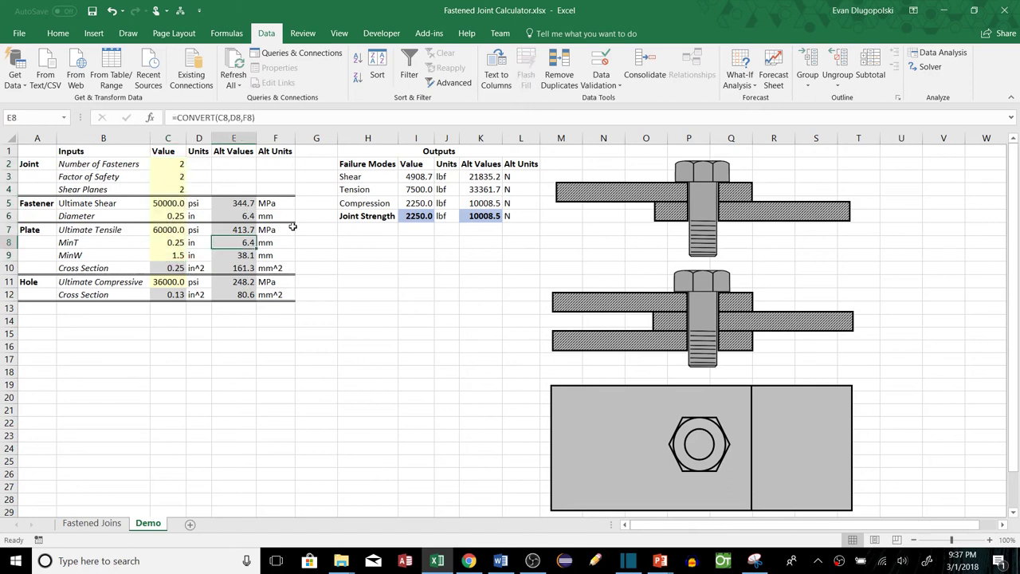
left_click(419, 216)
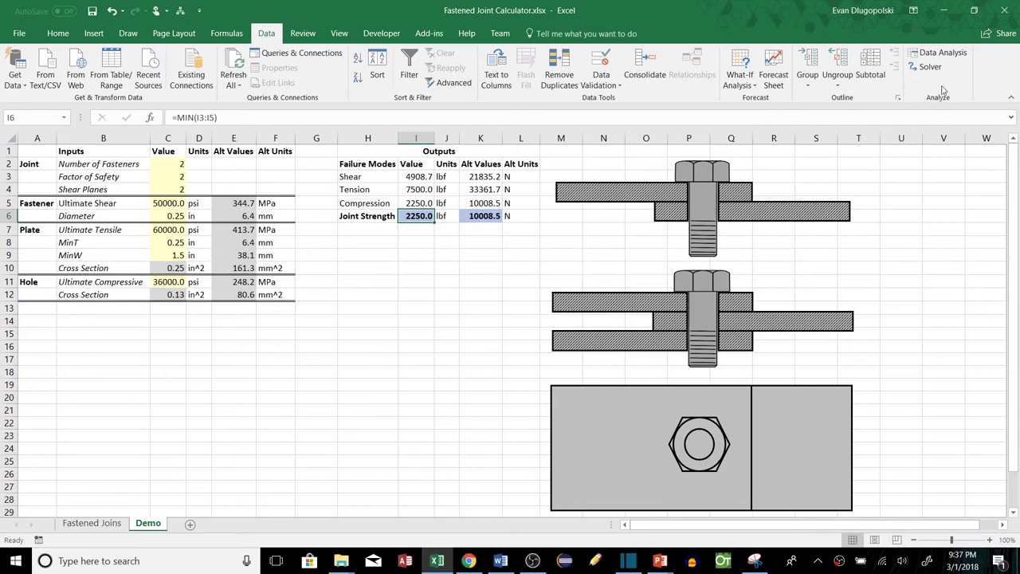
- Check in the Excel options whether the Solver Add-in is enabled, leaving the add-ins list without applying changes
left_click(19, 32)
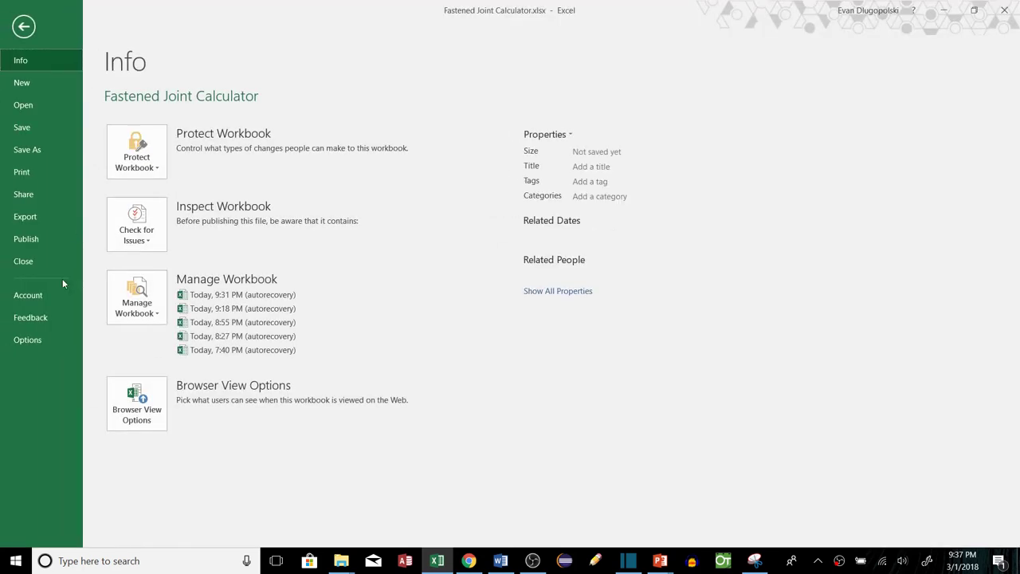
left_click(40, 340)
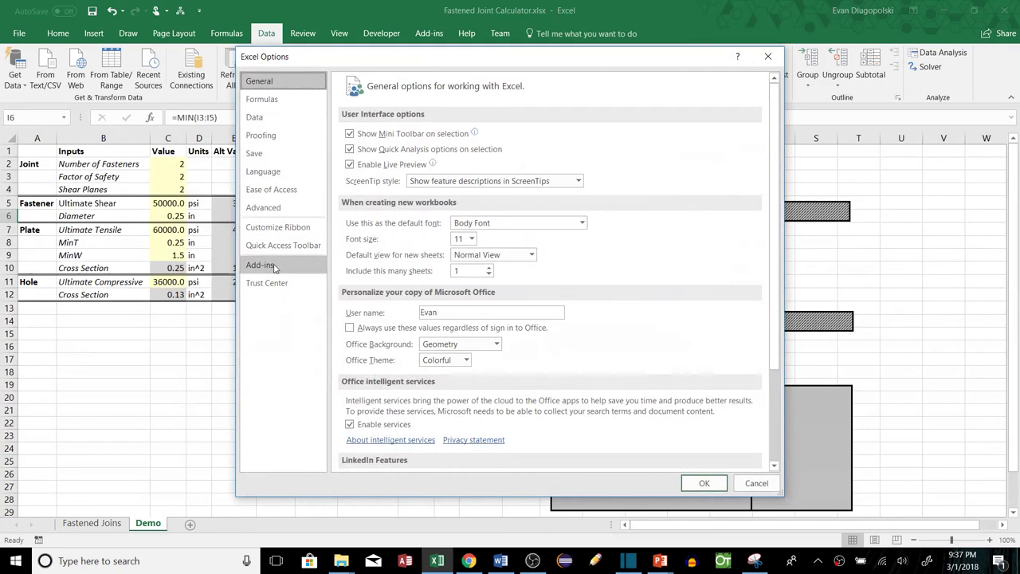
left_click(310, 266)
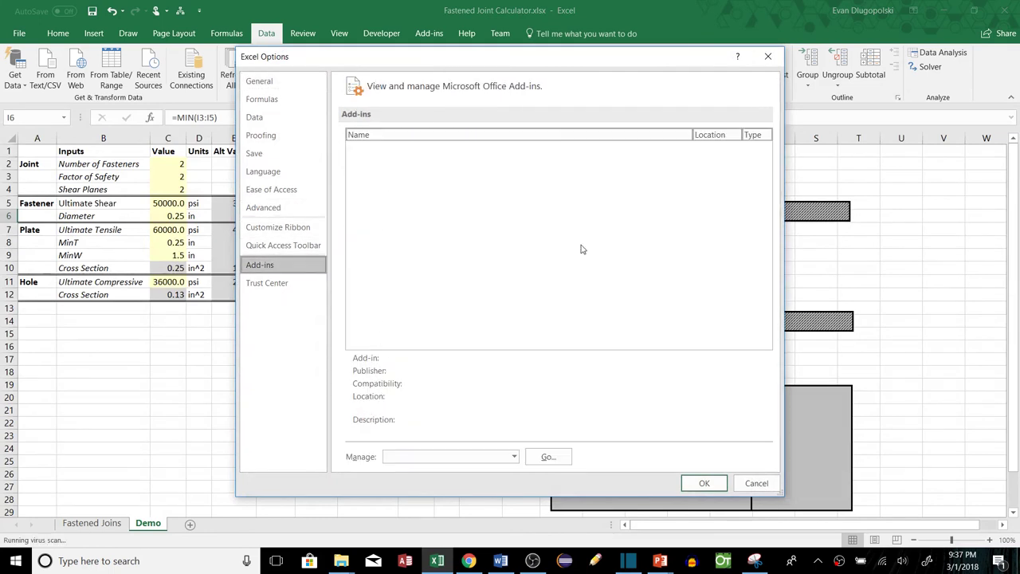
left_click(386, 162)
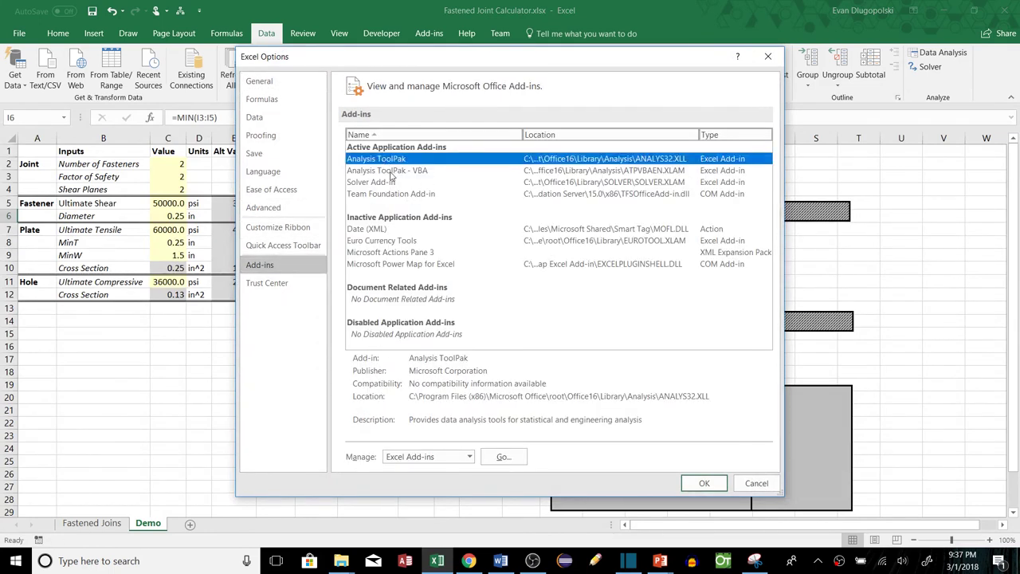
left_click(389, 183)
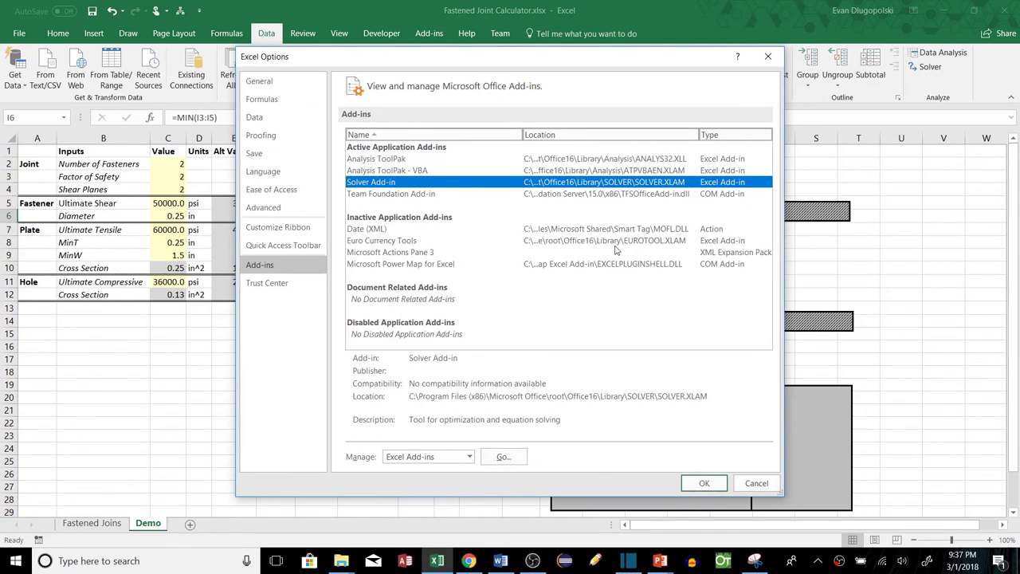
left_click(503, 456)
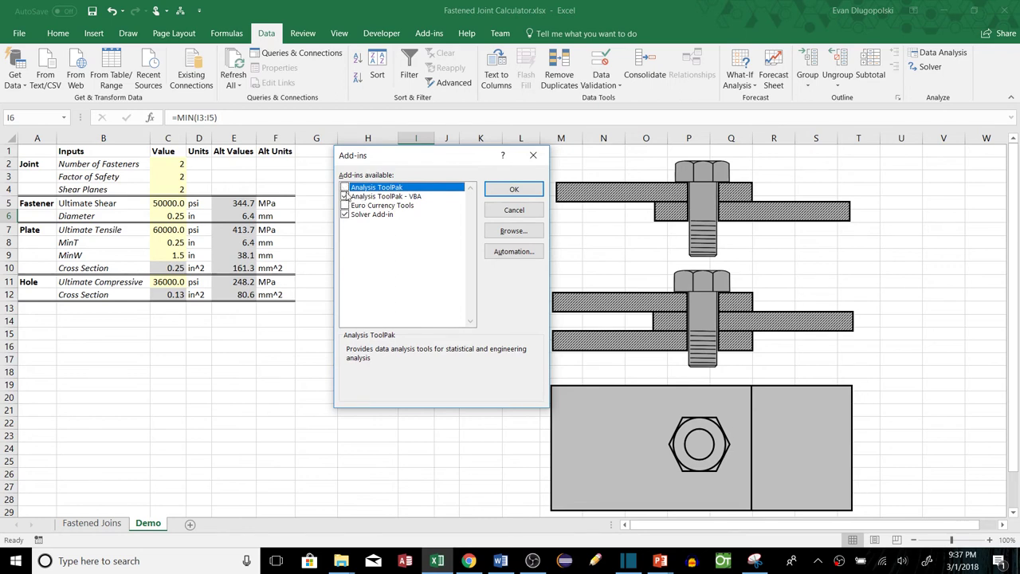
left_click(513, 209)
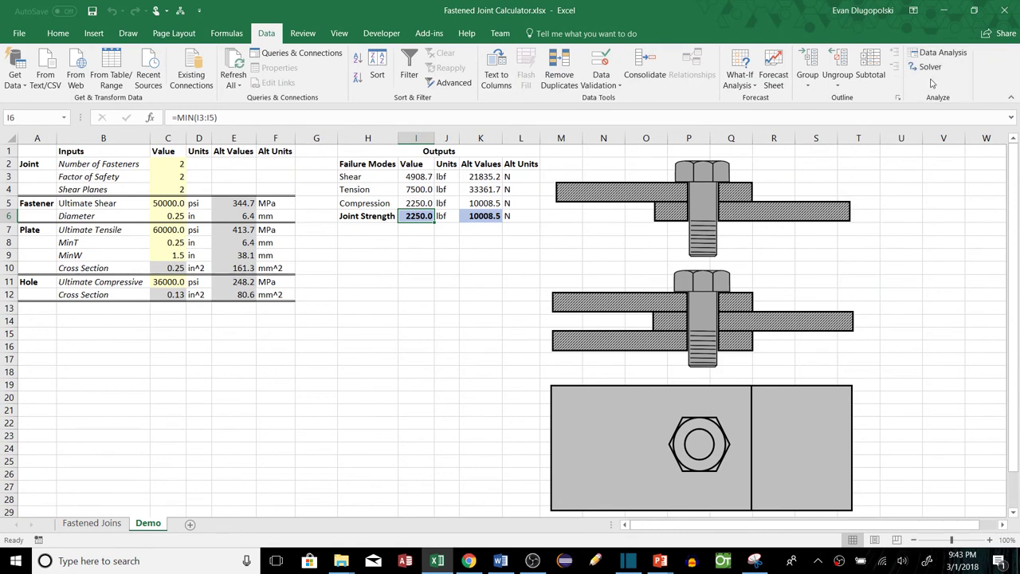
- Start Solver and set the joint strength cell $I$6 as the objective to maximize
left_click(933, 70)
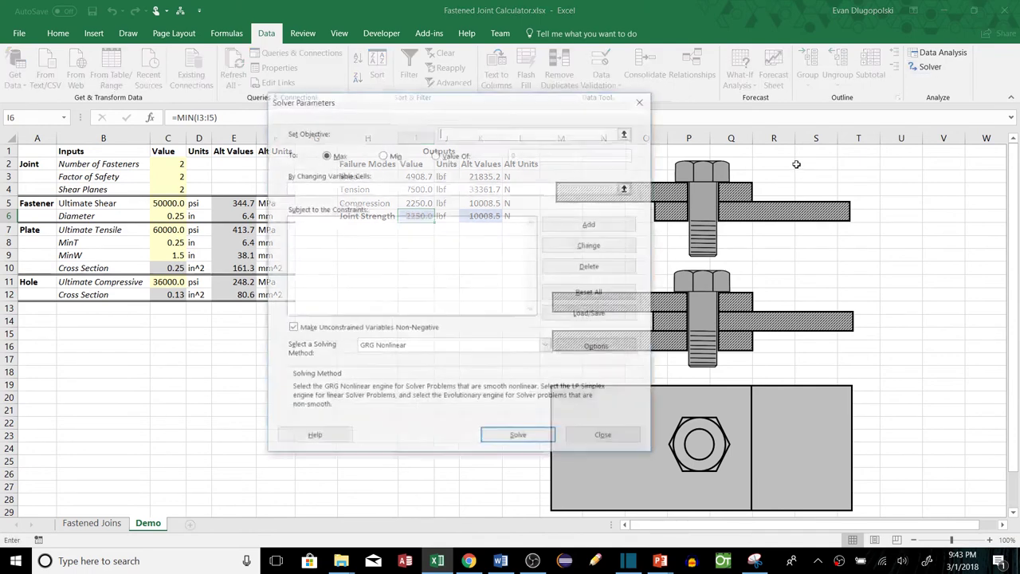
left_click_drag(410, 102, 690, 145)
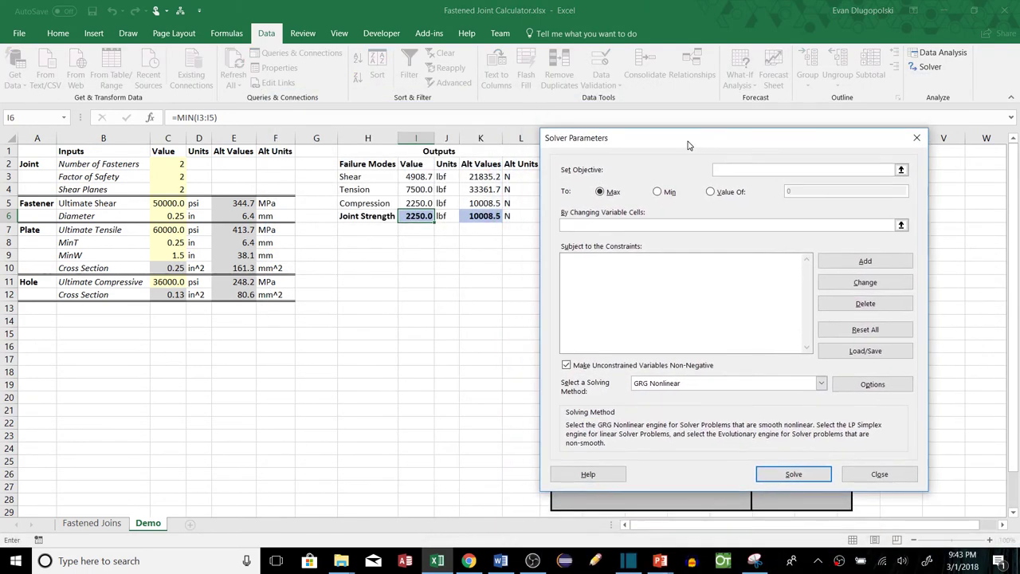
left_click_drag(444, 217, 417, 216)
left_click(418, 216)
- Define the Solver's changing variable cells as $C$2,$C$4,$C$6,$C$8,$C$9
left_click(659, 226)
left_click(730, 169)
left_click(166, 165)
left_click(178, 188)
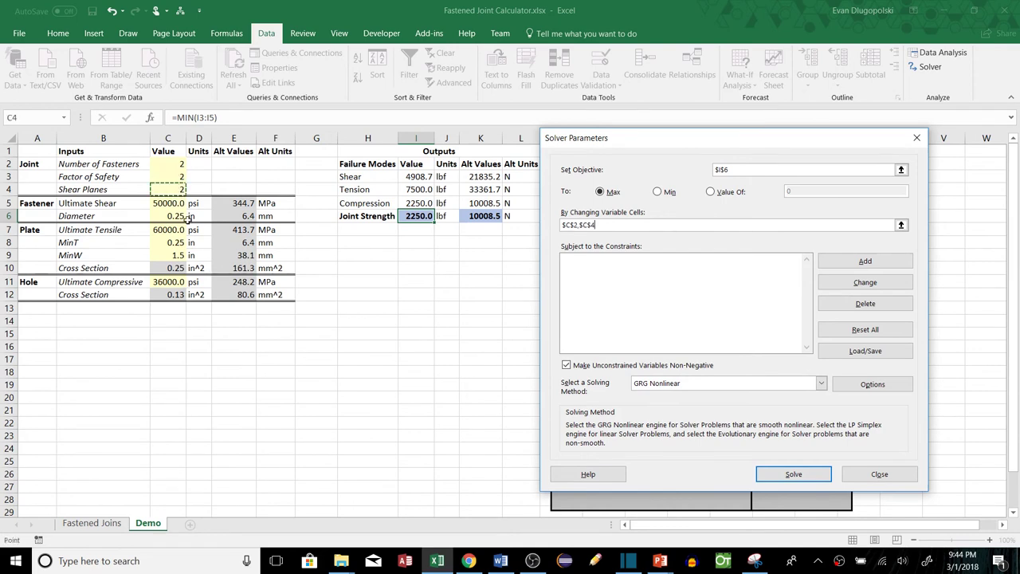
type(",")
left_click(170, 216)
type(",$C$6,")
left_click(173, 243)
type(",$C$8,")
left_click(173, 255)
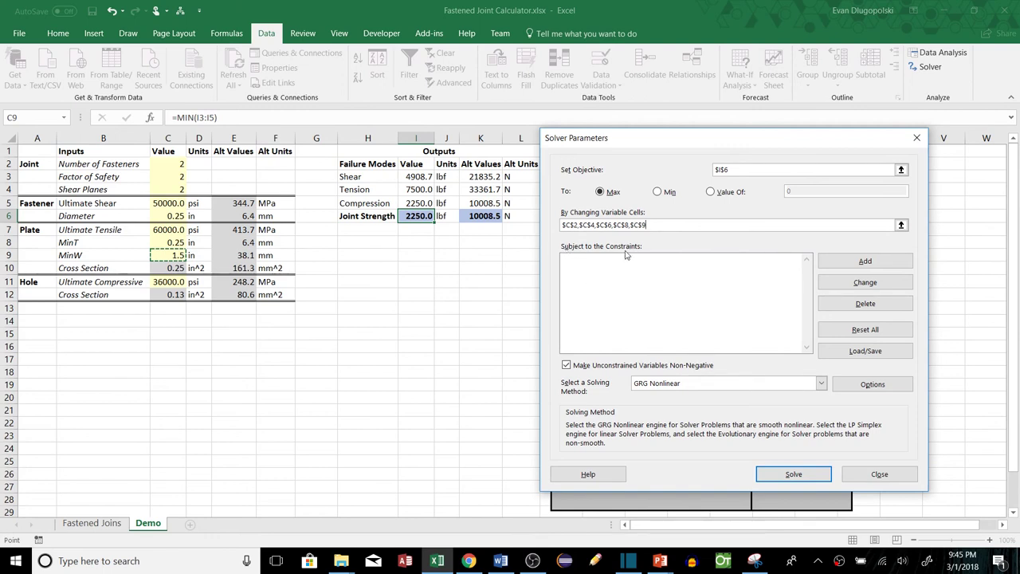
- Add a Solver constraint limiting the number of fasteners in $C$2 to 2
left_click(865, 261)
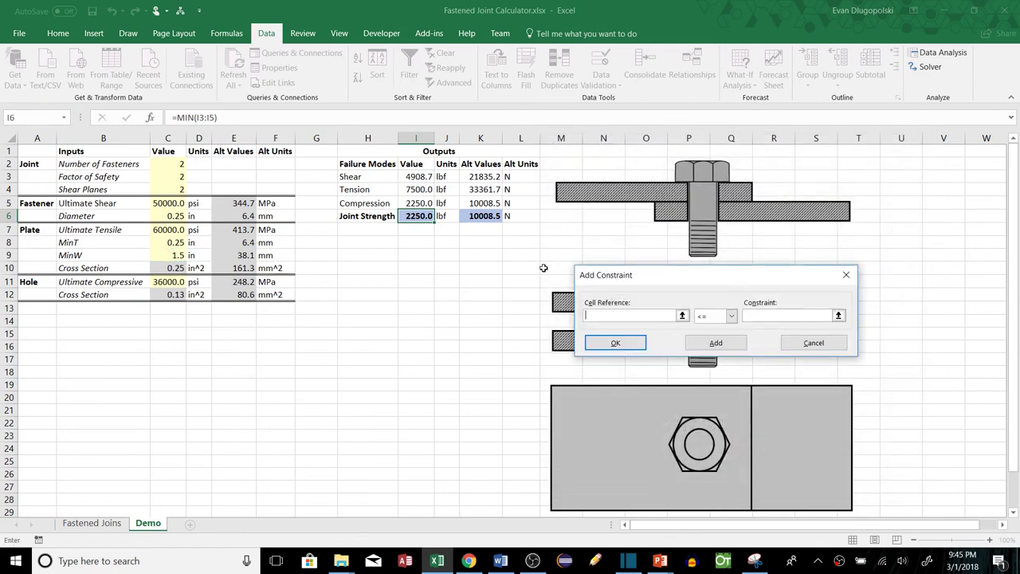
left_click(171, 168)
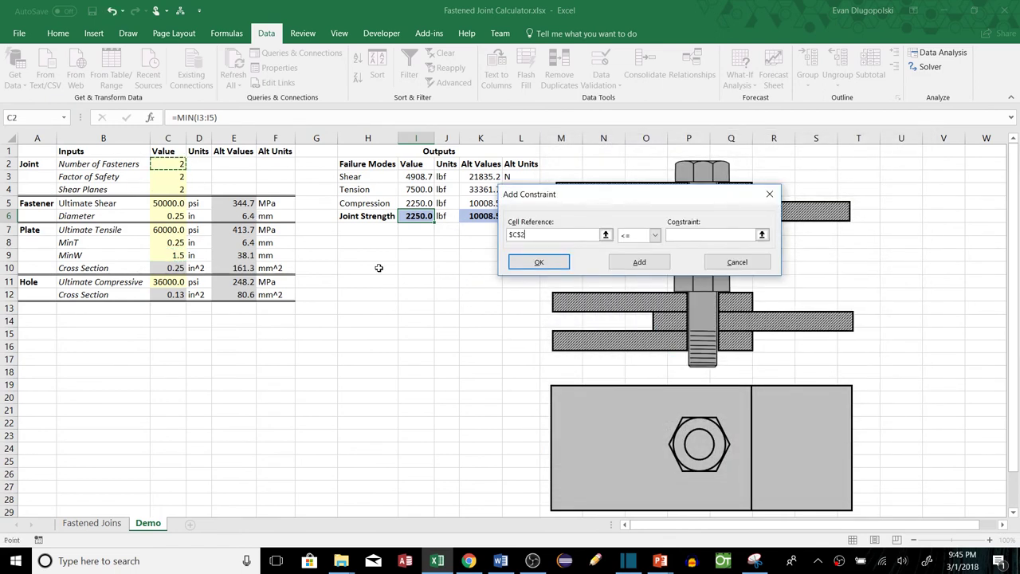
left_click(655, 235)
left_click(629, 248)
left_click(684, 236)
type("2")
left_click(629, 263)
- Add a Solver constraint limiting the shear planes in $C$4 to <= 2
left_click(168, 191)
left_click(694, 234)
type("2")
left_click(618, 265)
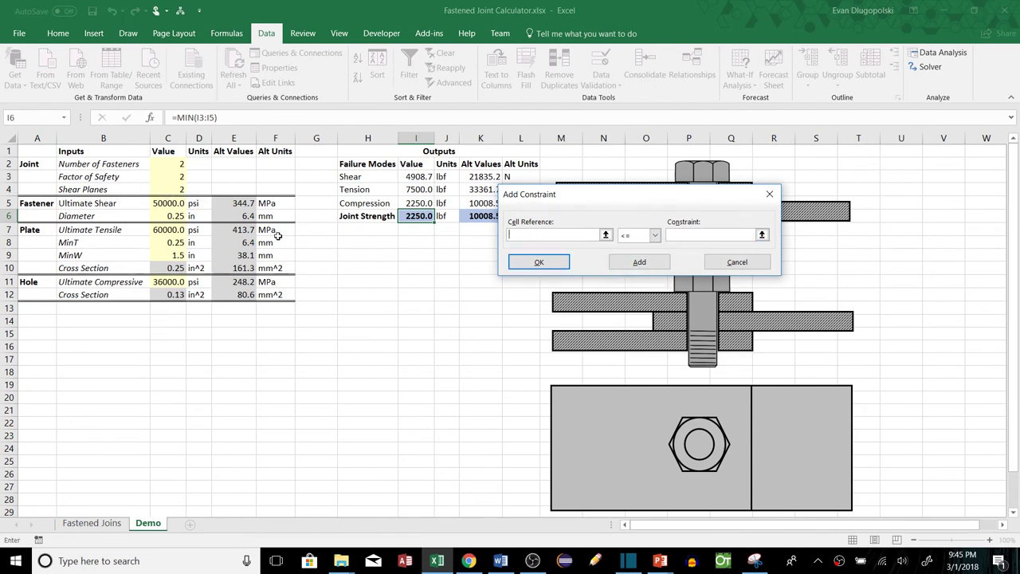
- Add a Solver constraint limiting the fastener diameter in $C$6 to <= 0.625
left_click(168, 217)
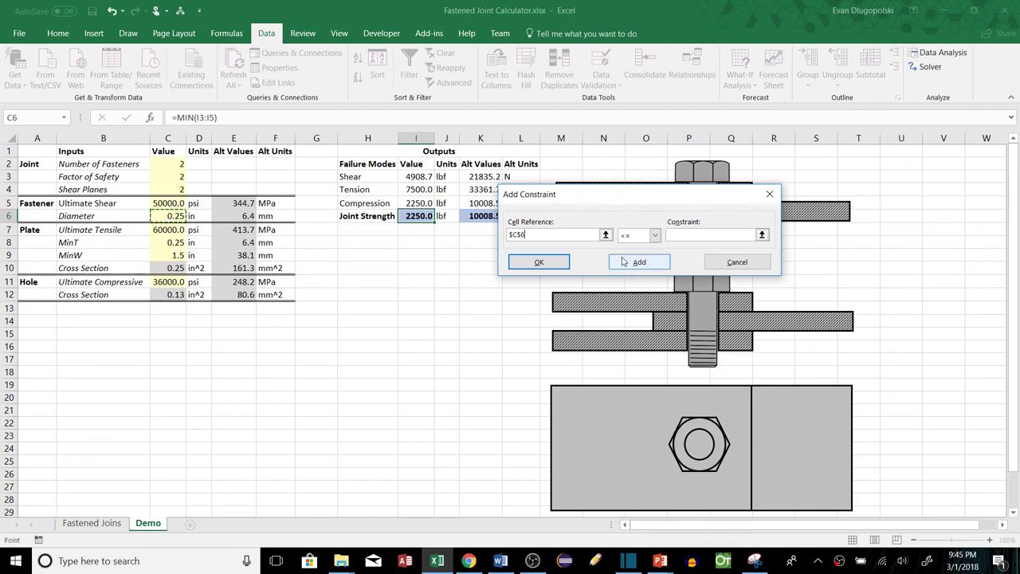
left_click(688, 235)
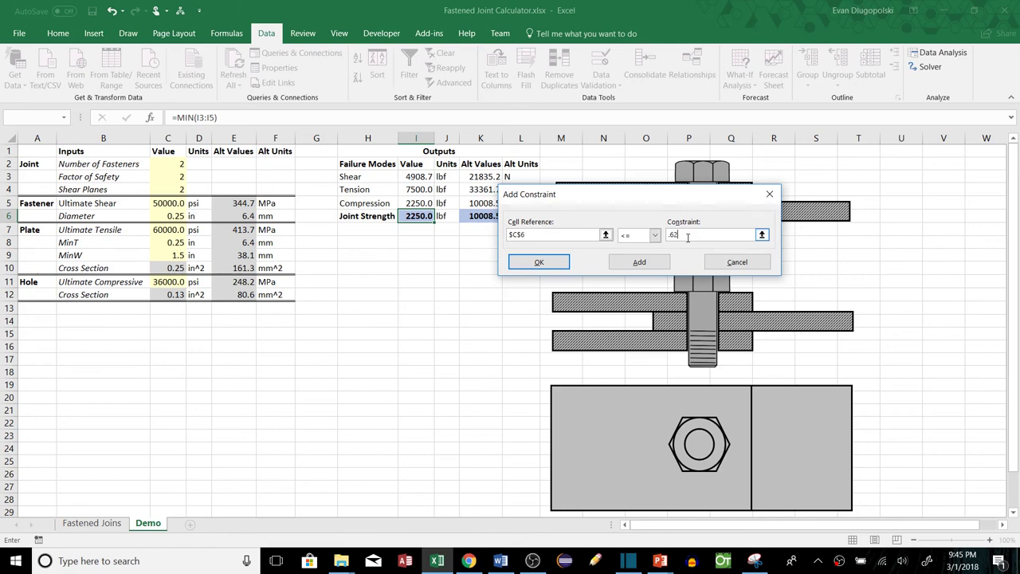
left_click(626, 270)
- Add a Solver constraint limiting the plate's minimum thickness in $C$8 to <= 0.375
left_click(171, 247)
left_click(701, 237)
type(".375")
left_click(639, 262)
- Add a final upper-limit constraint keeping the plate's minimum width in $C$9 <= 2, and return to the Solver parameters
left_click(170, 256)
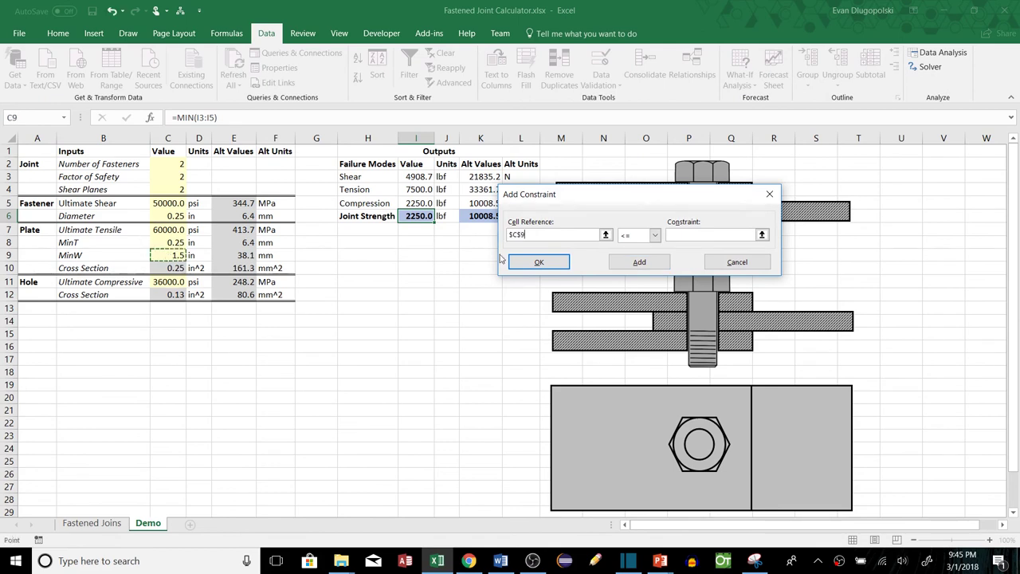
left_click(695, 234)
type("2")
left_click(539, 263)
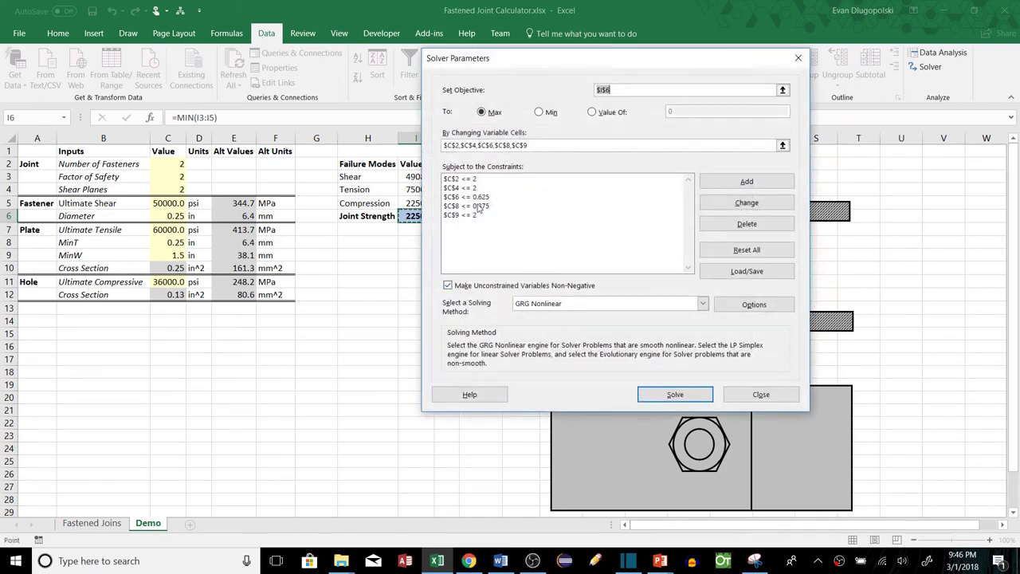
- Add a Solver constraint requiring the number of fasteners in $C$2 to be an integer
left_click(741, 183)
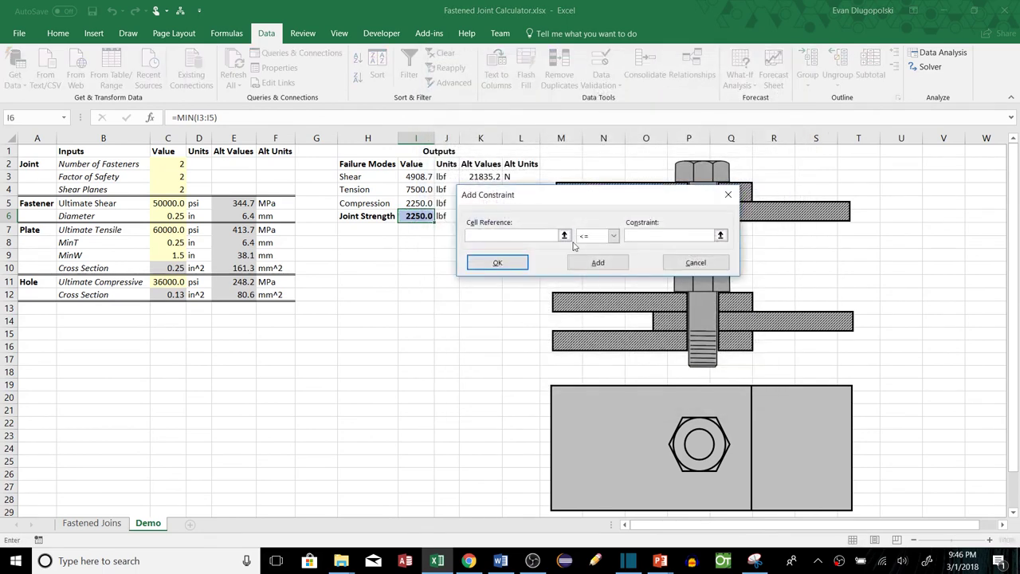
left_click(614, 236)
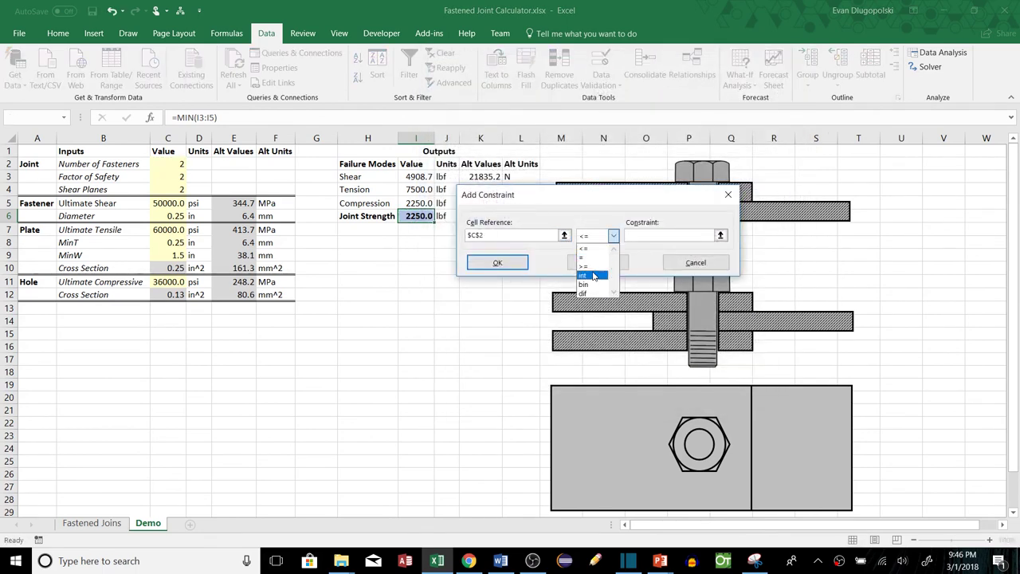
left_click(593, 275)
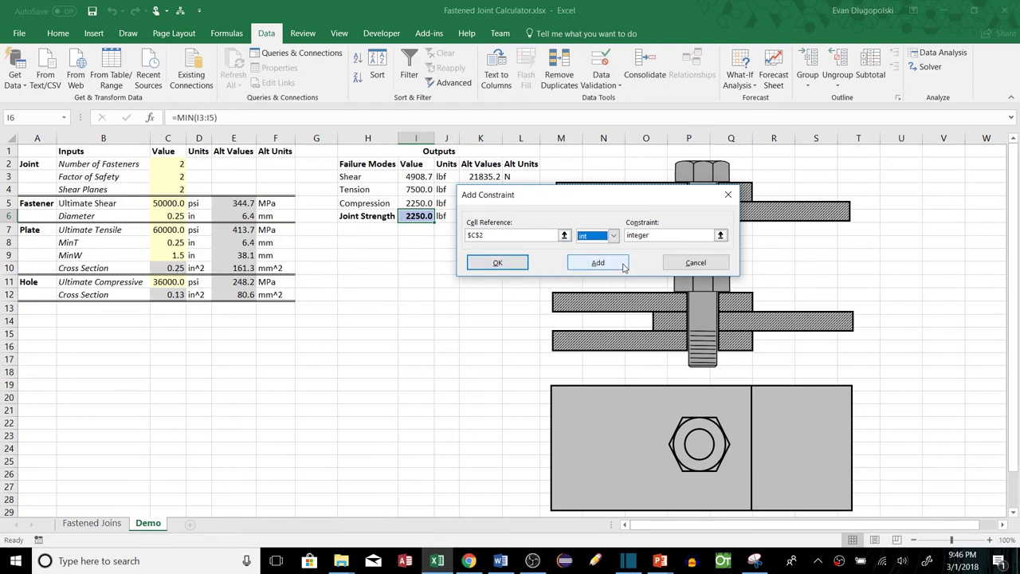
left_click(590, 262)
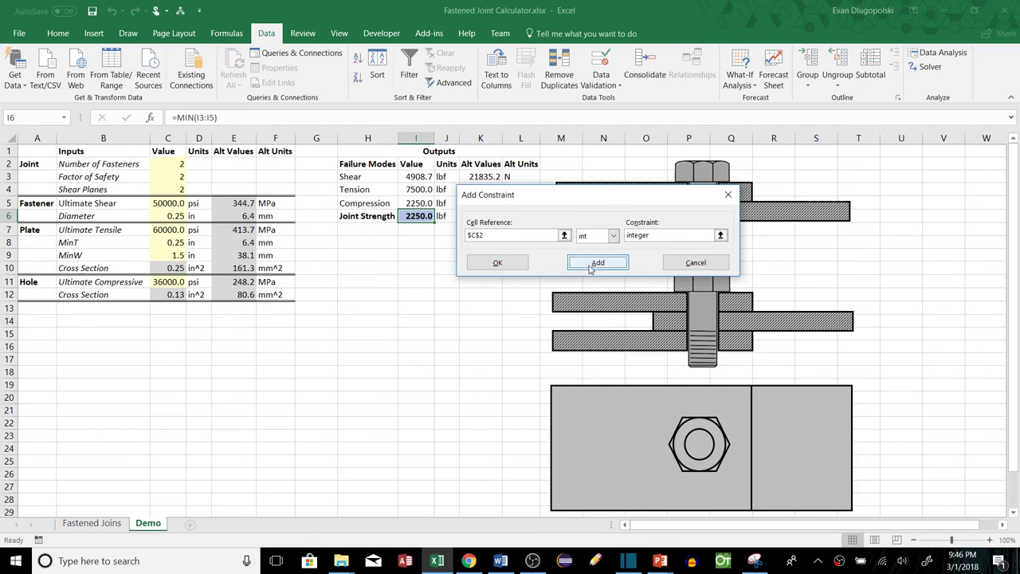
- Add an integer constraint for the shear planes in $C$4 and return to the Solver parameters
left_click(173, 189)
left_click(596, 235)
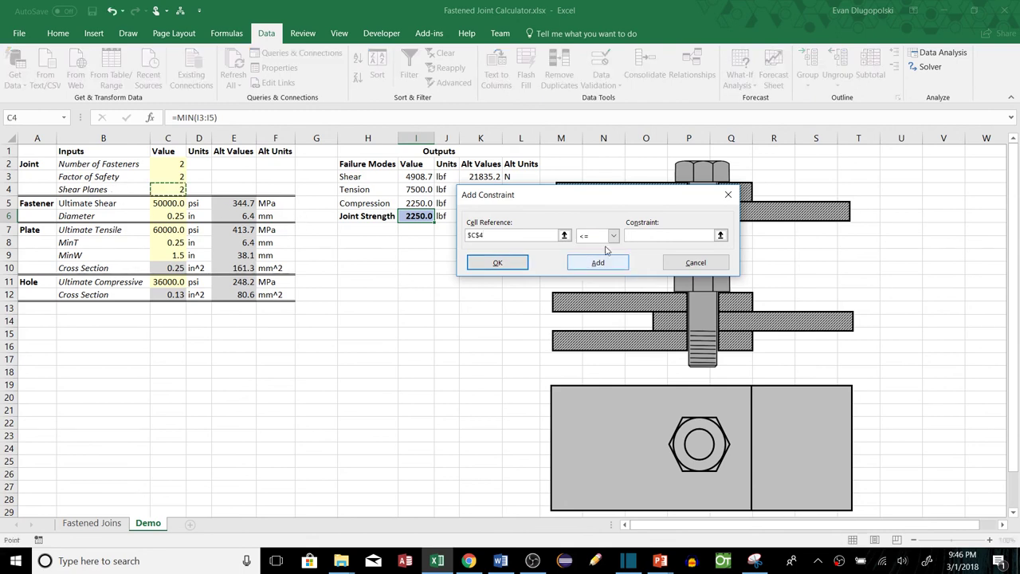
left_click(586, 275)
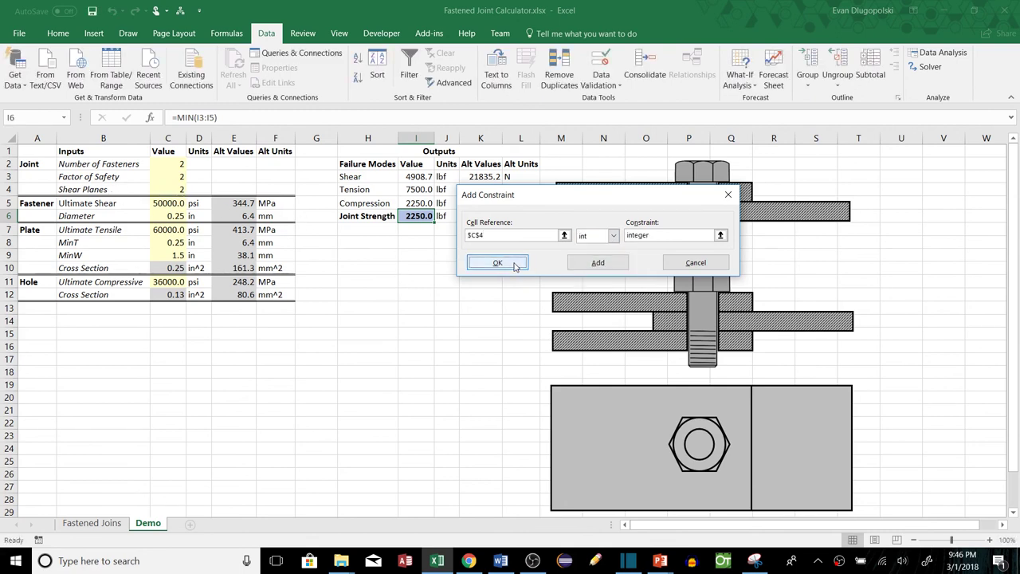
left_click(510, 263)
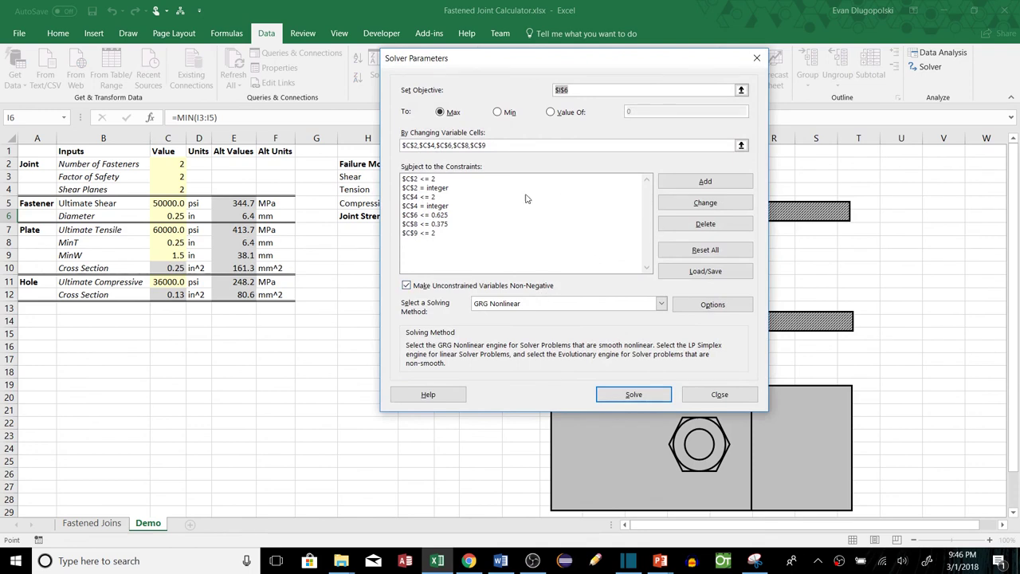
- Solve for the maximum joint strength with the GRG Nonlinear method and keep the Solver solution
left_click_drag(570, 56, 737, 57)
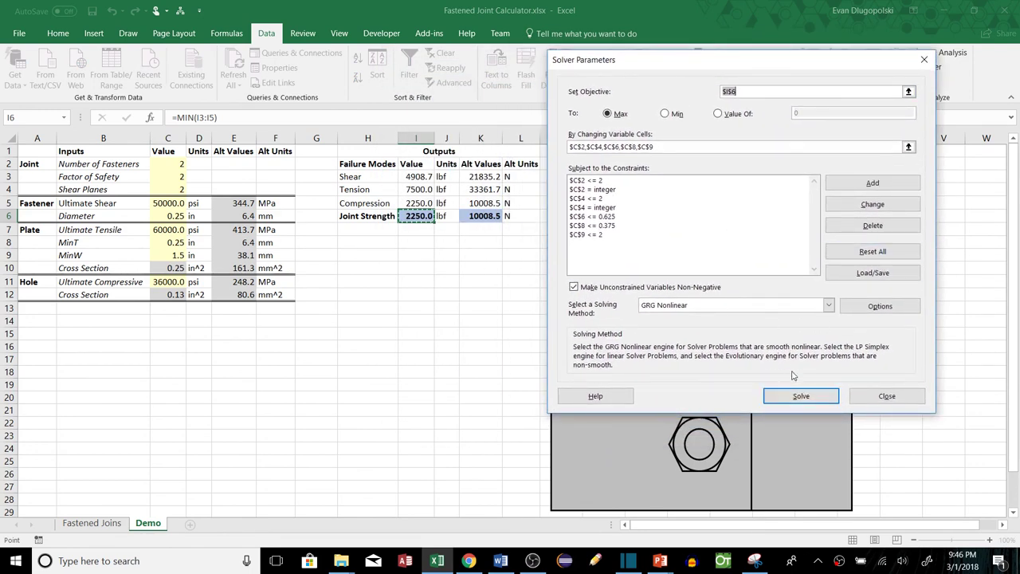
left_click(801, 397)
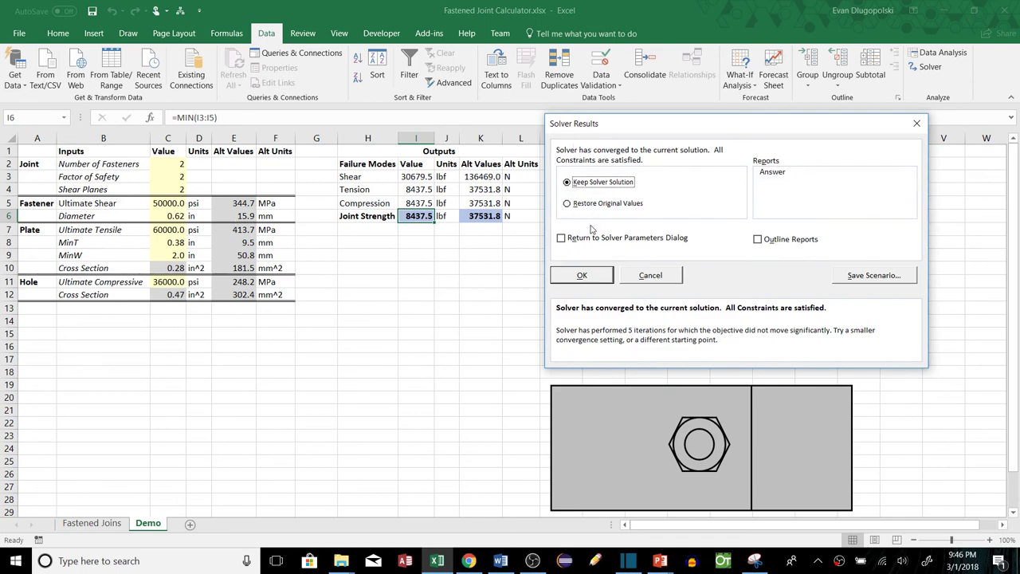
left_click(597, 276)
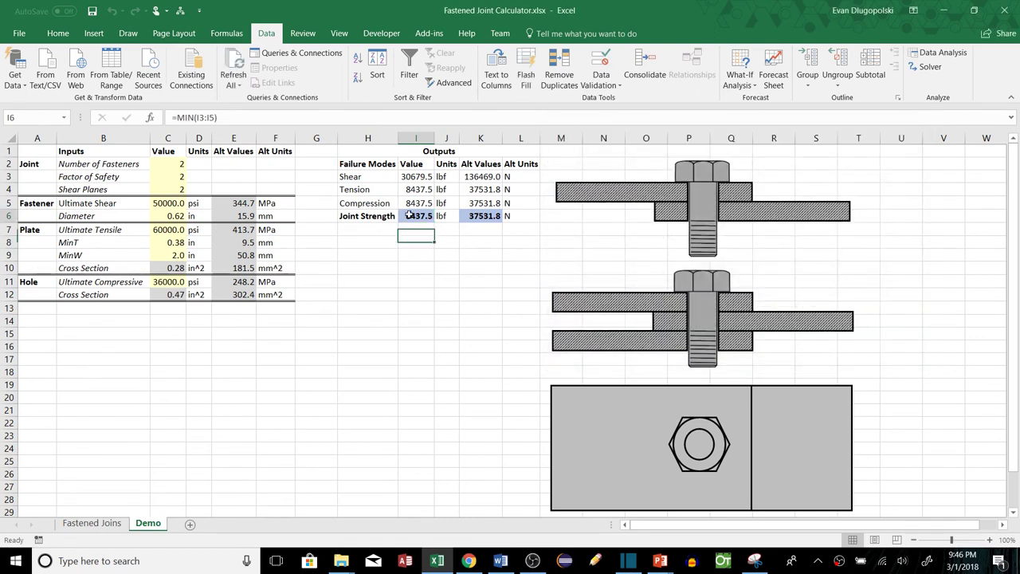
- Examine the solved joint strength in I6 and the optimized fastener count, shear planes, diameter and plate thickness in column C
left_click_drag(173, 164, 173, 268)
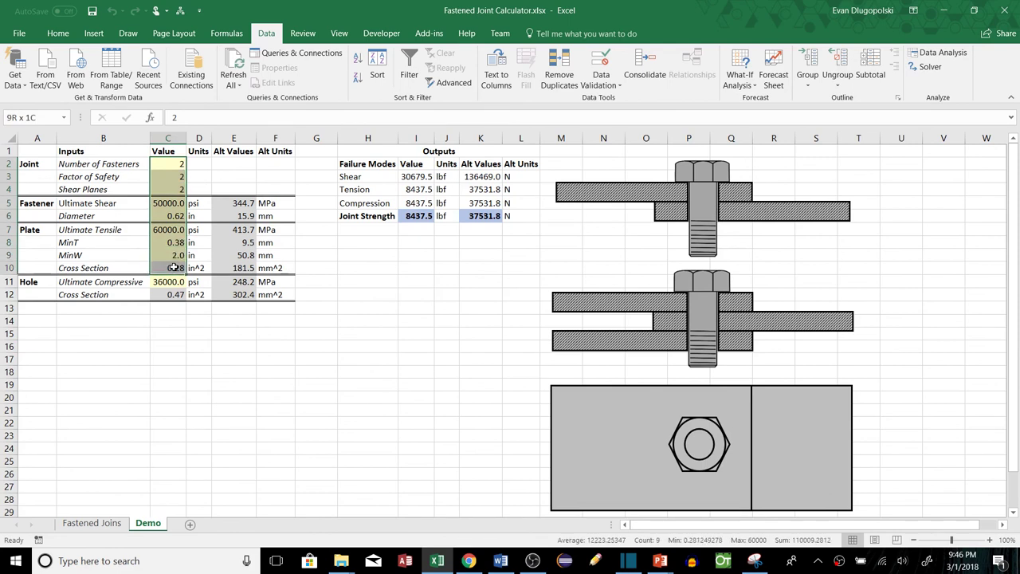
left_click(196, 269)
left_click(414, 217)
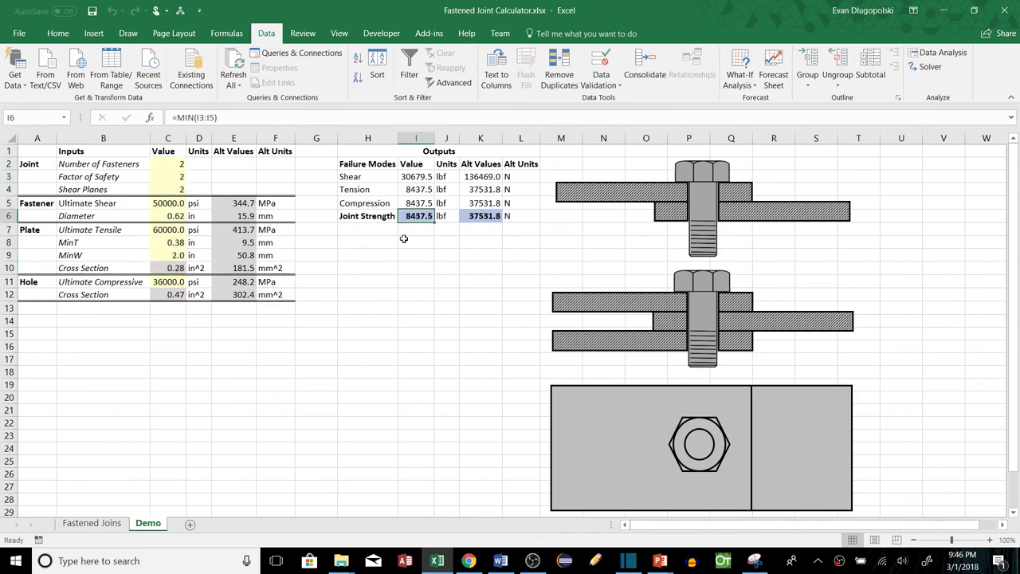
left_click(197, 319)
left_click_drag(175, 163, 173, 268)
left_click(173, 166)
left_click(172, 190)
left_click(173, 216)
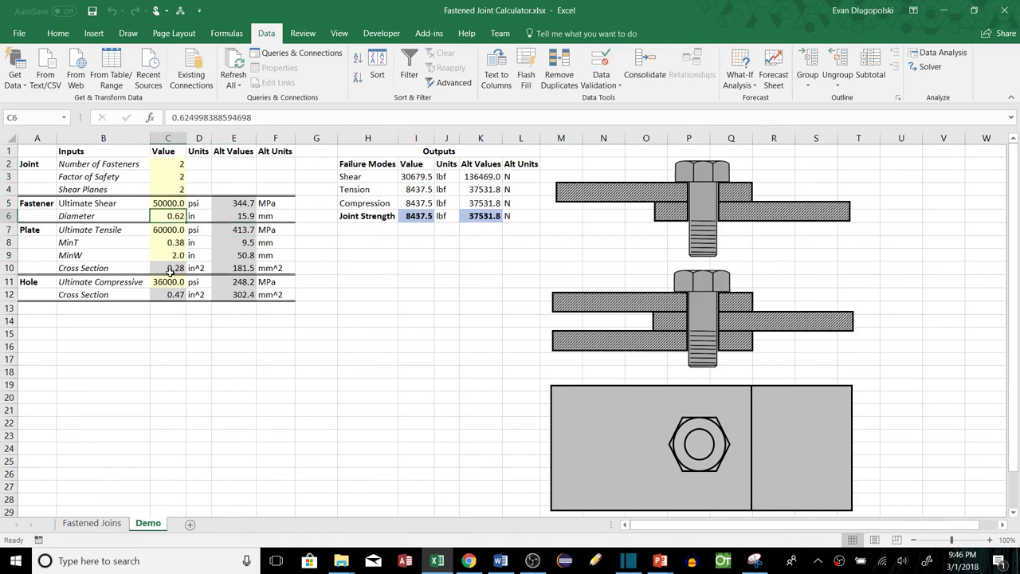
left_click(175, 240)
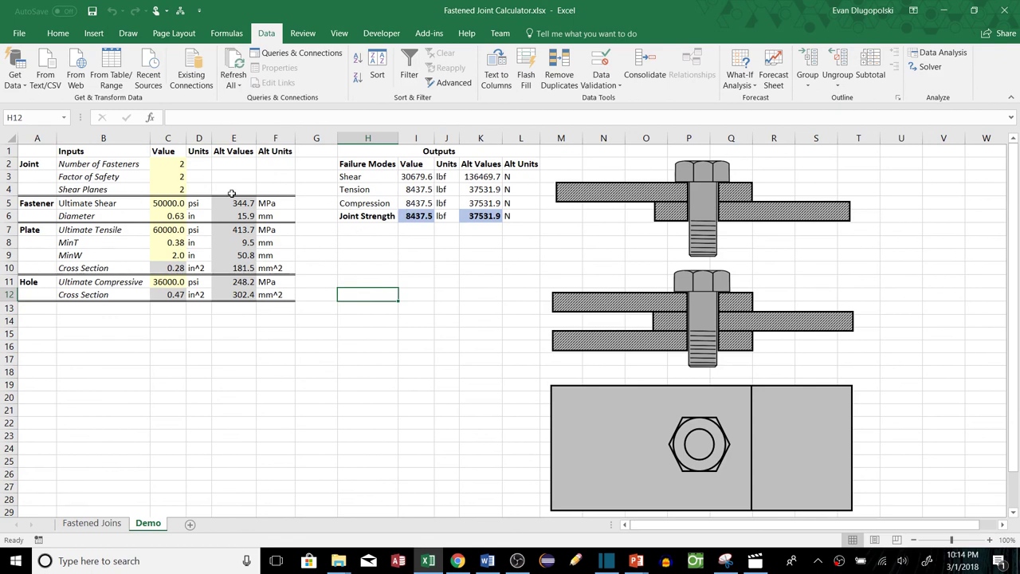
- Review the number of fasteners, factor of safety, ultimate tensile and diameter inputs against the joint strength output
left_click(157, 168)
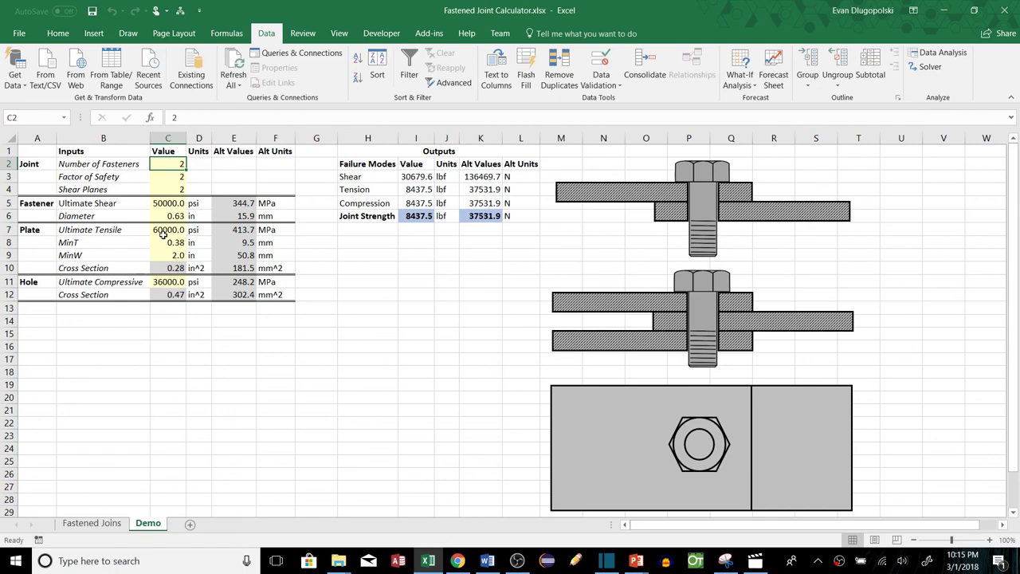
left_click(175, 181)
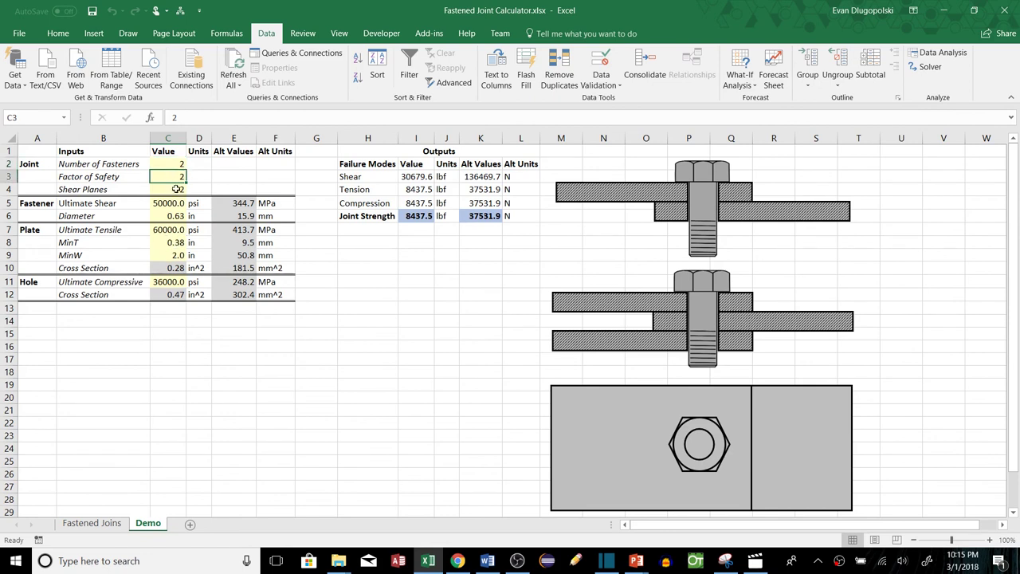
left_click(178, 165)
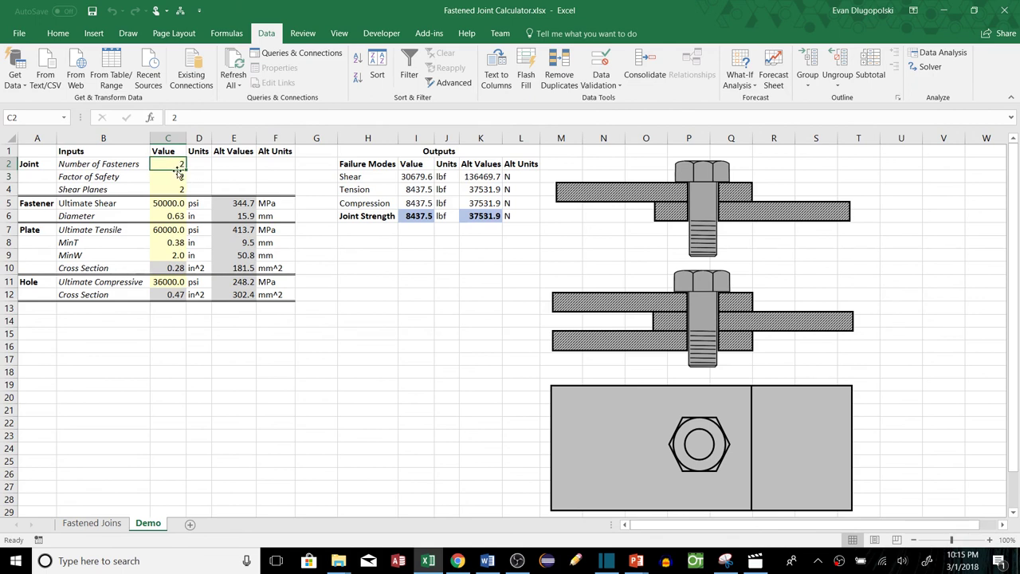
left_click(174, 230)
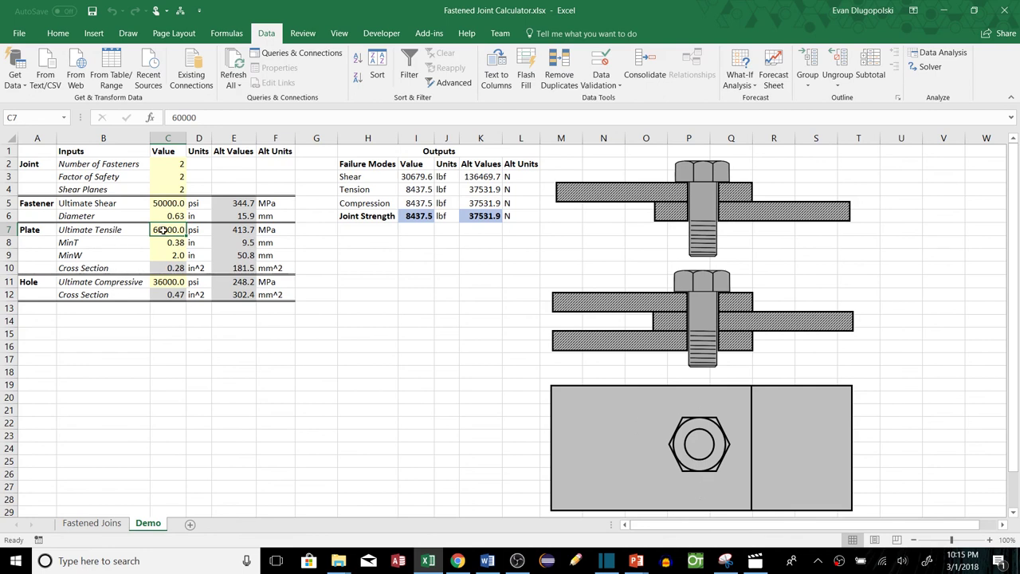
left_click(177, 216)
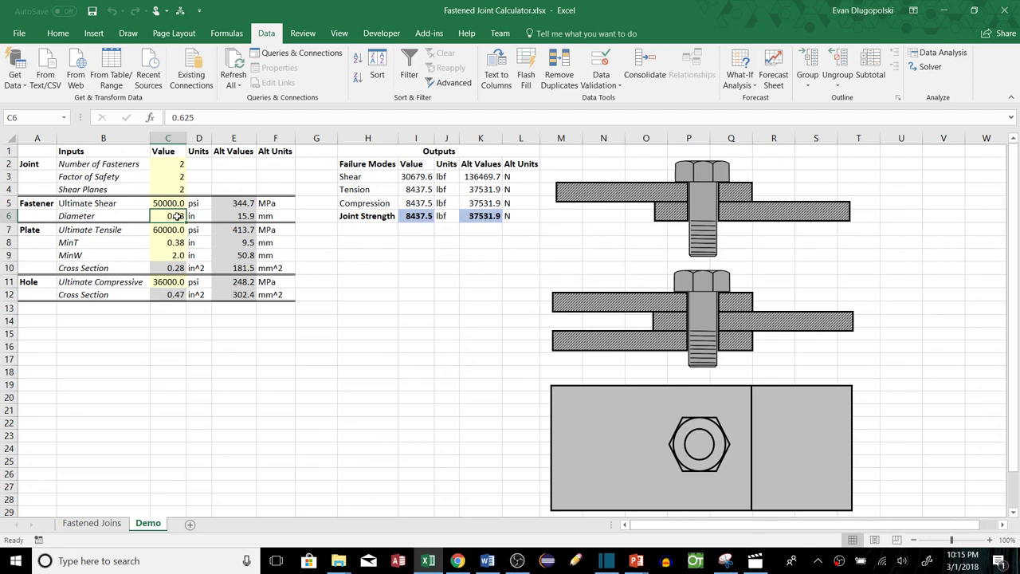
left_click(171, 165)
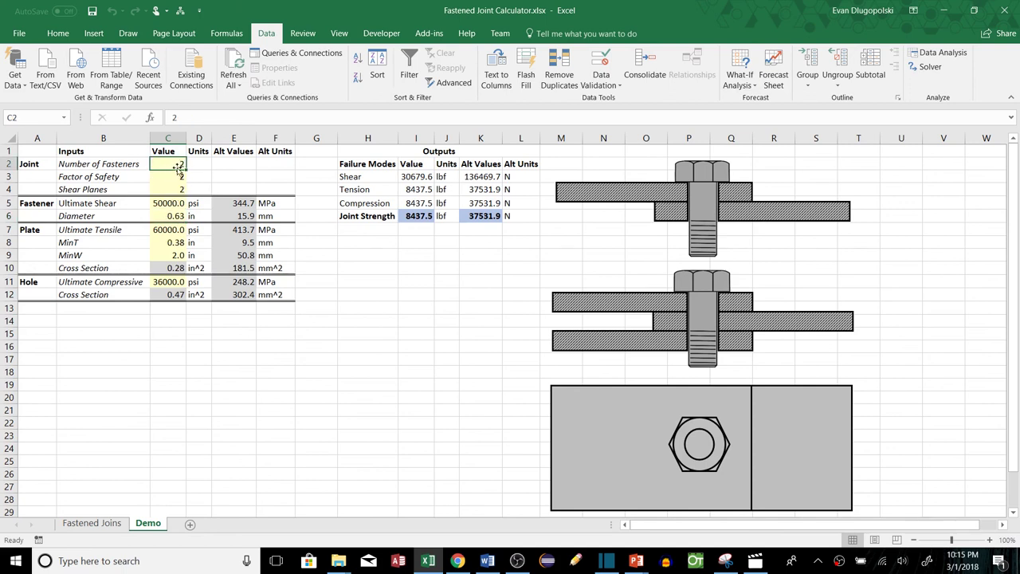
left_click(221, 244)
left_click(156, 169)
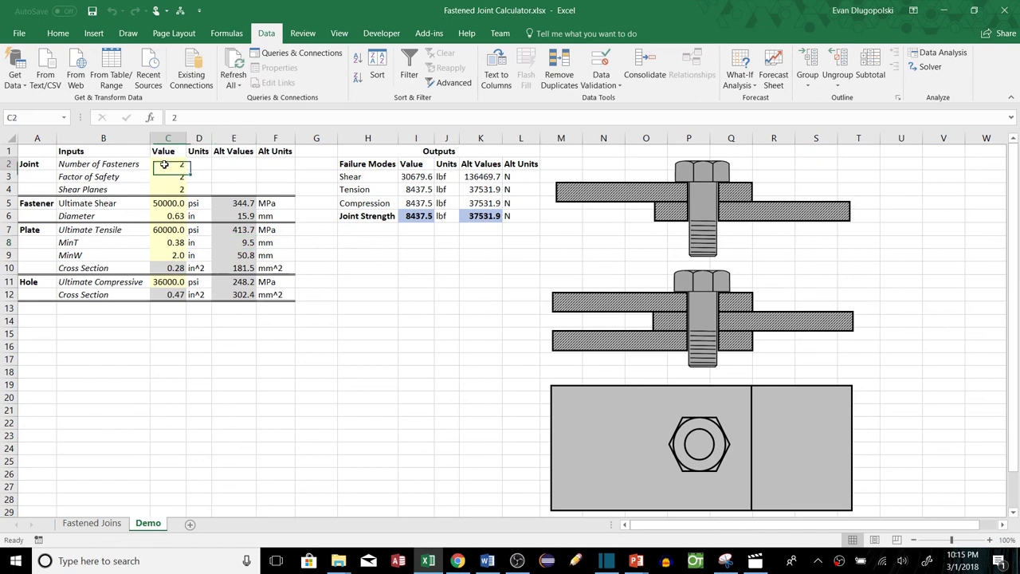
left_click(411, 220)
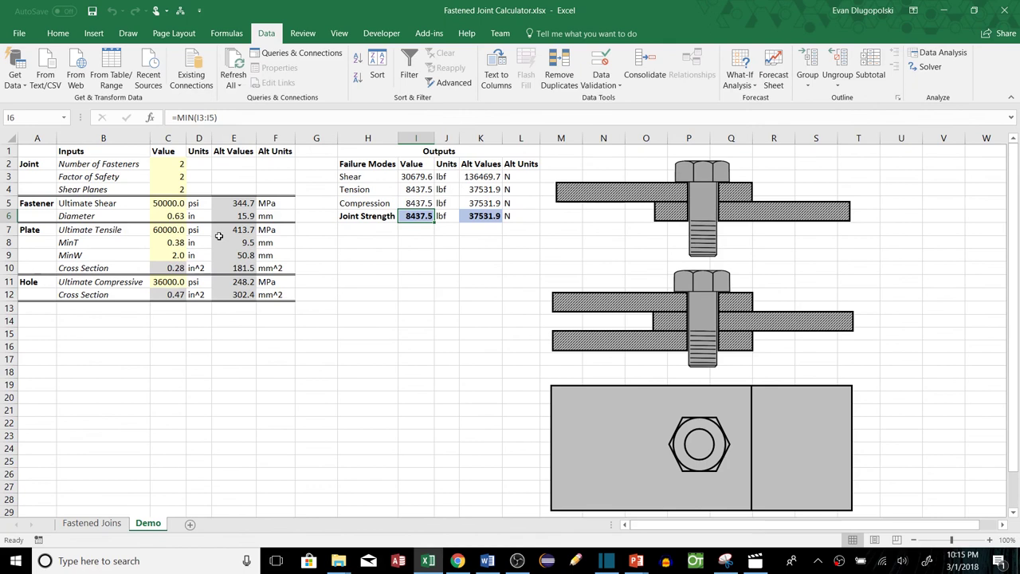
left_click(175, 216)
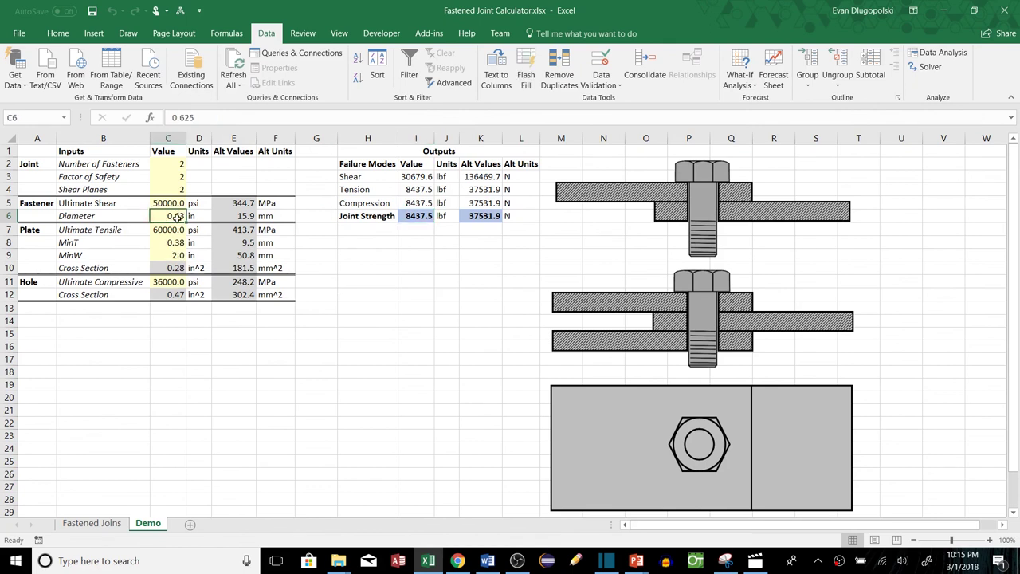